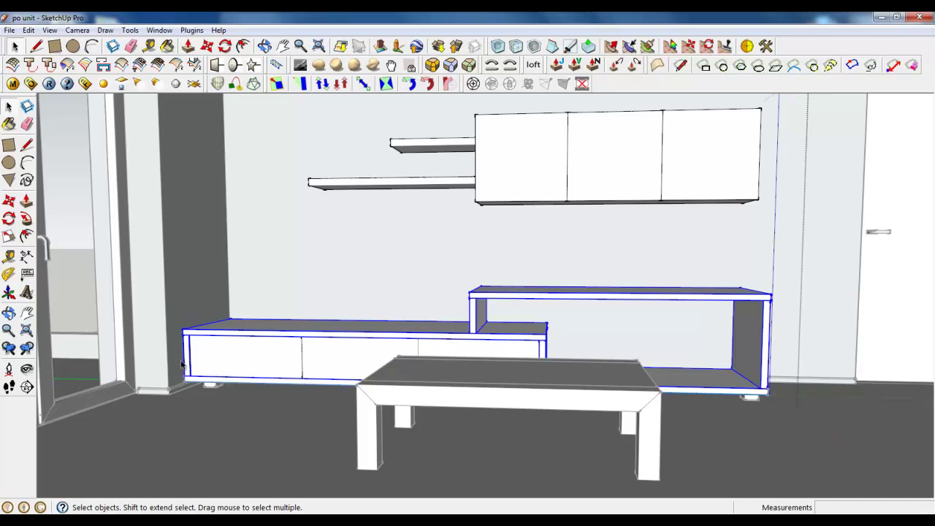
# Explode the selected carcass group of the lower TV unit into loose geometry.
pyautogui.scroll(5, 264, 365)
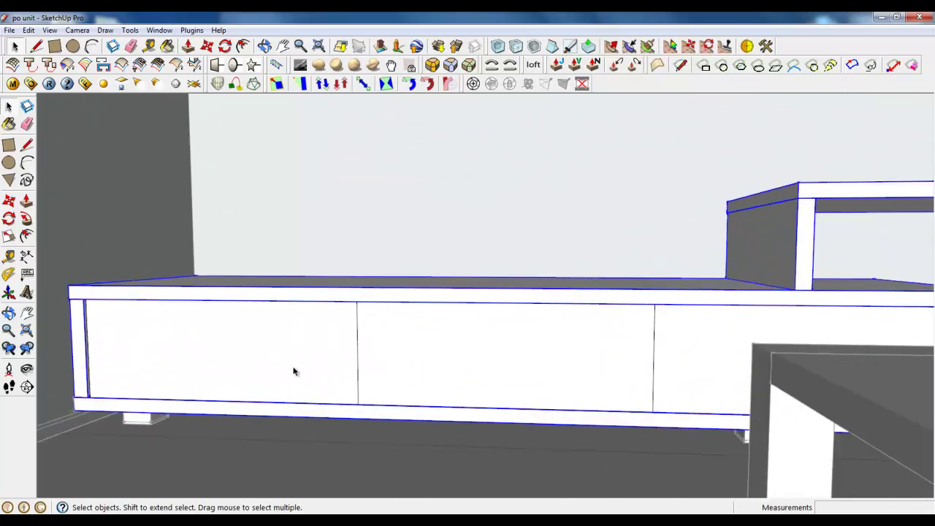
pyautogui.scroll(-2, 294, 372)
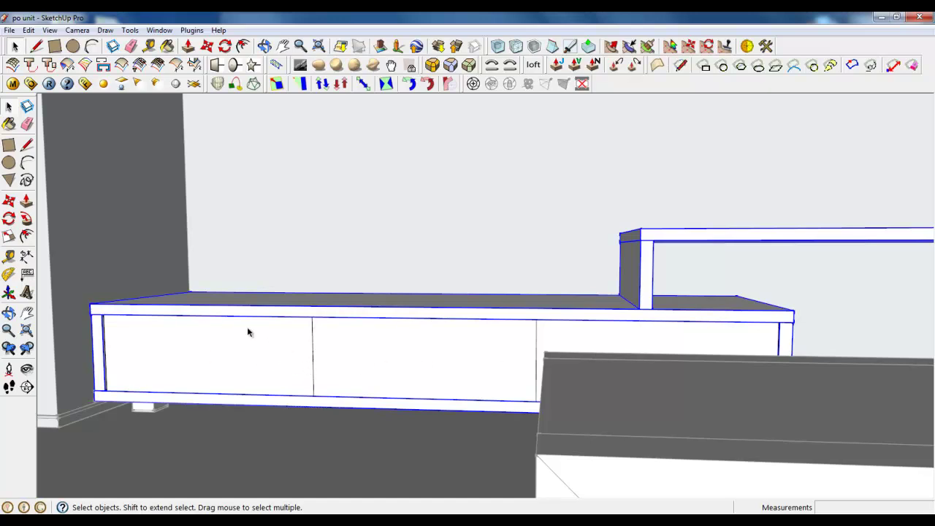
pyautogui.scroll(-6, 248, 333)
pyautogui.rightClick(404, 307)
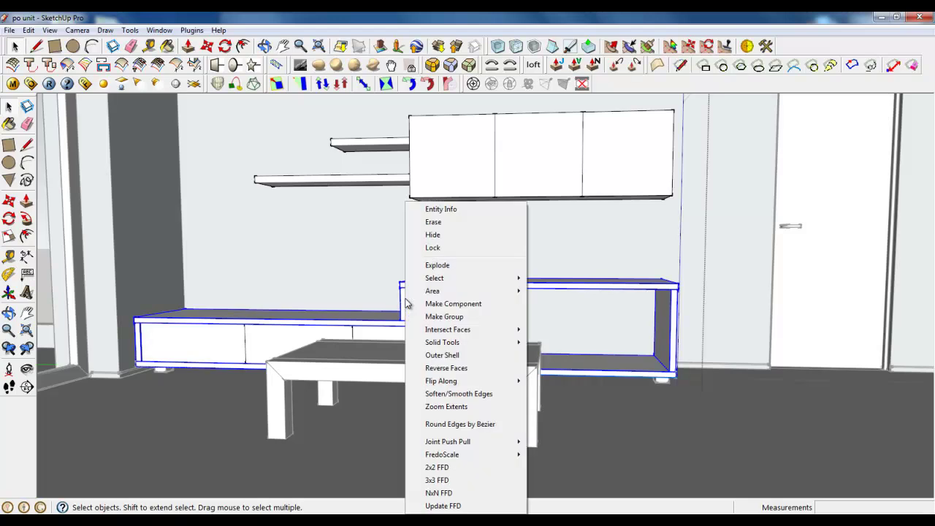
pyautogui.click(428, 265)
# Select all connected faces and edges of the lower TV unit's carcass to check how the geometry is joined.
pyautogui.moveTo(385, 344); pyautogui.dragTo(336, 383, button='middle')
pyautogui.click(336, 388)
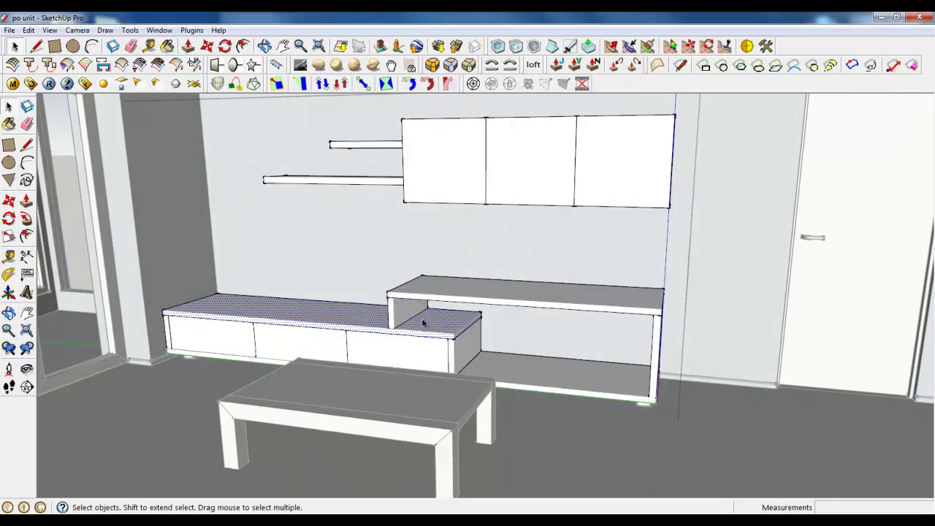
pyautogui.tripleClick(408, 292)
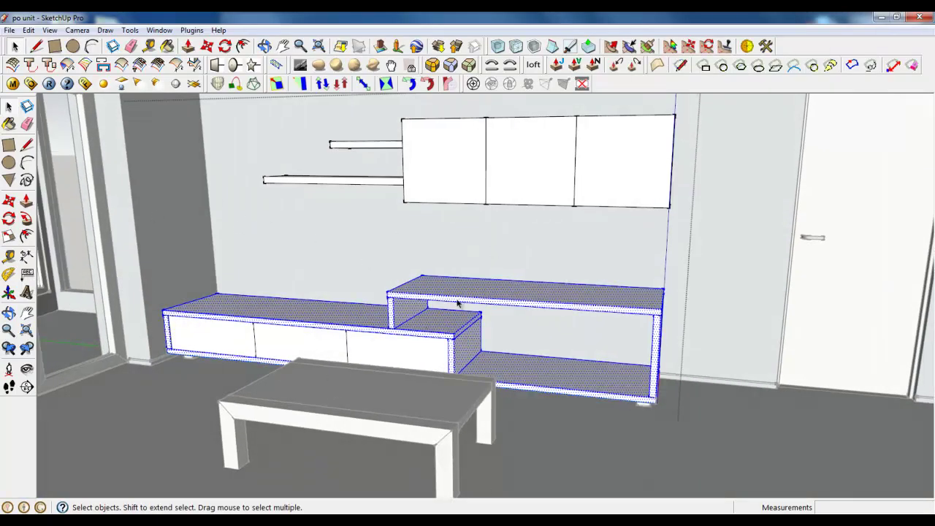
pyautogui.moveTo(267, 289); pyautogui.dragTo(417, 397, button='middle')
pyautogui.scroll(-6, 417, 397)
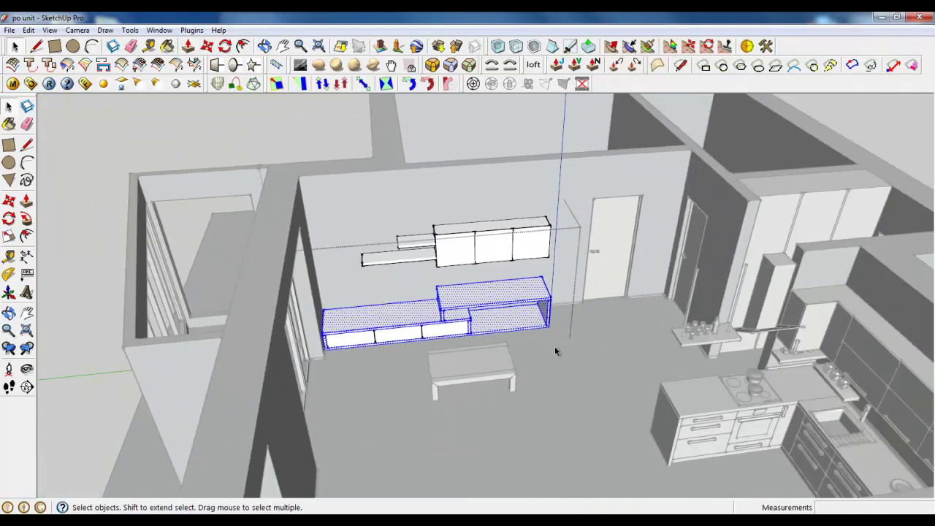
# Clear the selection and close the TV unit group being edited.
pyautogui.rightClick(568, 361)
pyautogui.click(568, 361)
pyautogui.press('Escape')
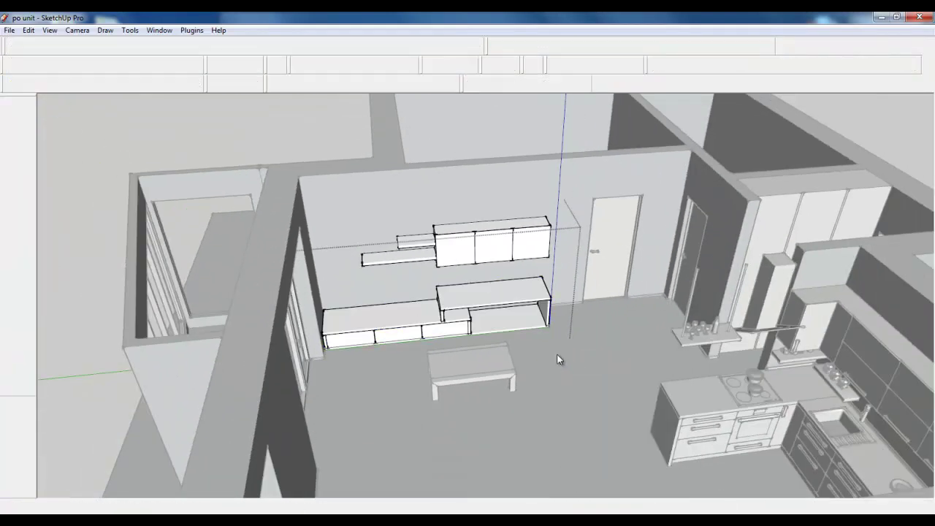
pyautogui.rightClick(560, 358)
# Draw a closed 2300 by 800 mm rectangle on the living room floor in front of the coffee table with the Line tool.
pyautogui.scroll(-5, 550, 303)
pyautogui.moveTo(550, 304); pyautogui.dragTo(504, 465, button='middle')
pyautogui.scroll(6, 394, 350)
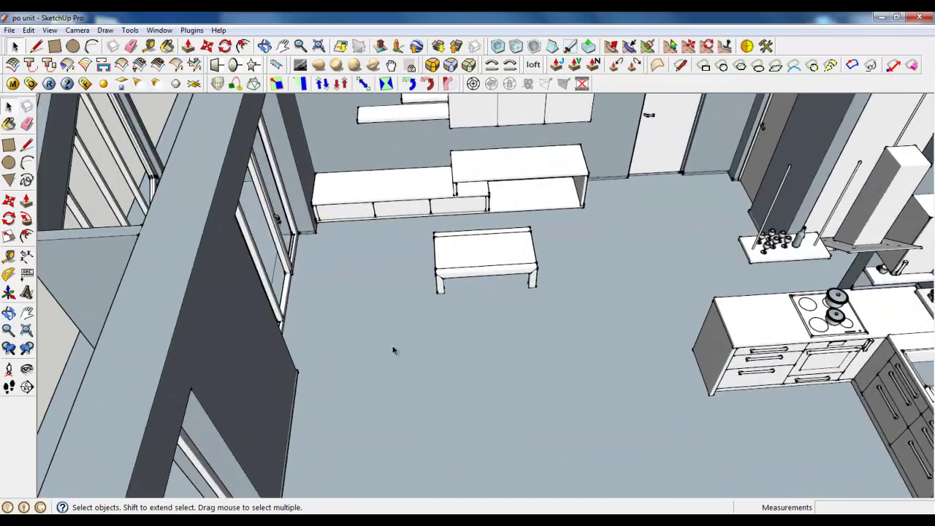
pyautogui.click(36, 46)
pyautogui.click(376, 373)
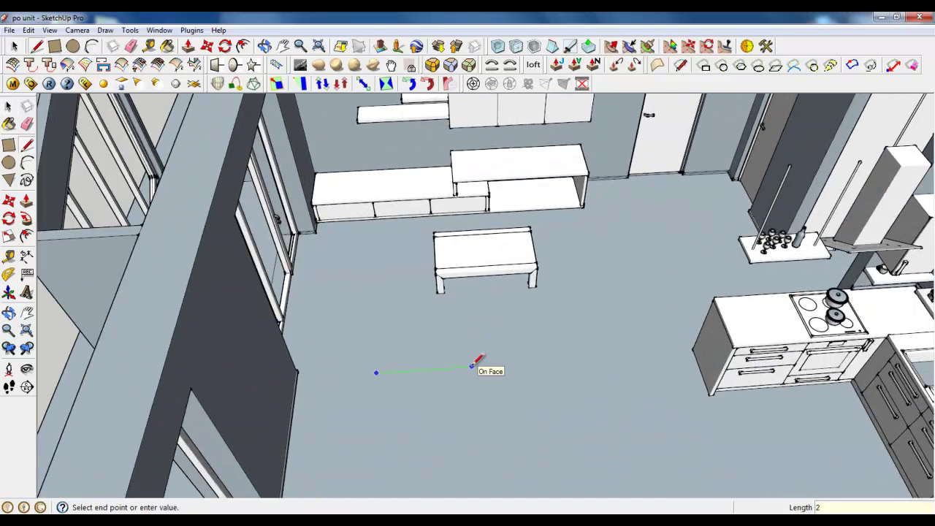
pyautogui.press('Return')
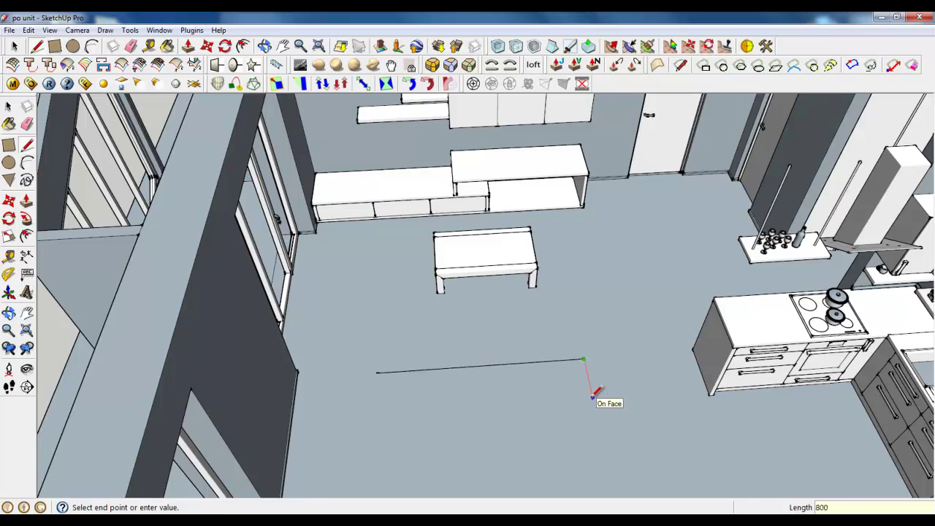
pyautogui.press('Return')
pyautogui.write('2300,0mm')
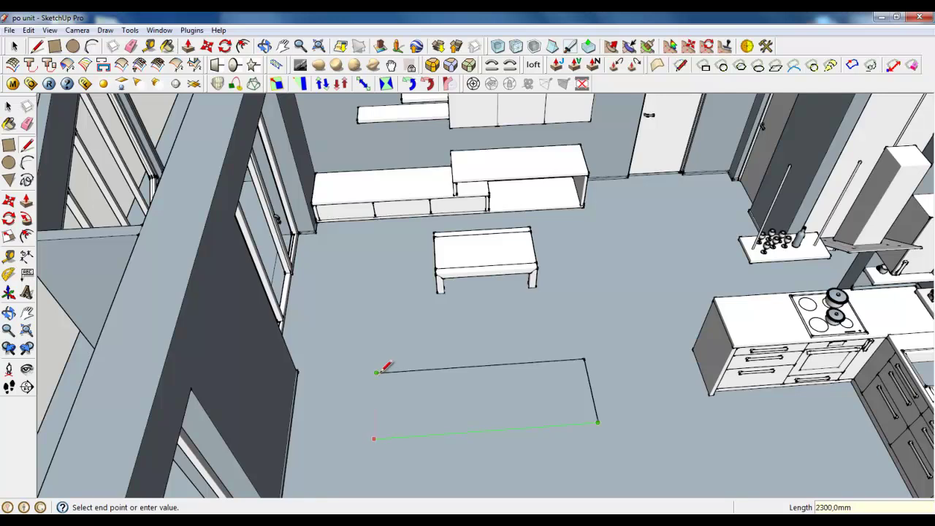
pyautogui.press('Return')
pyautogui.click(377, 372)
pyautogui.click(14, 46)
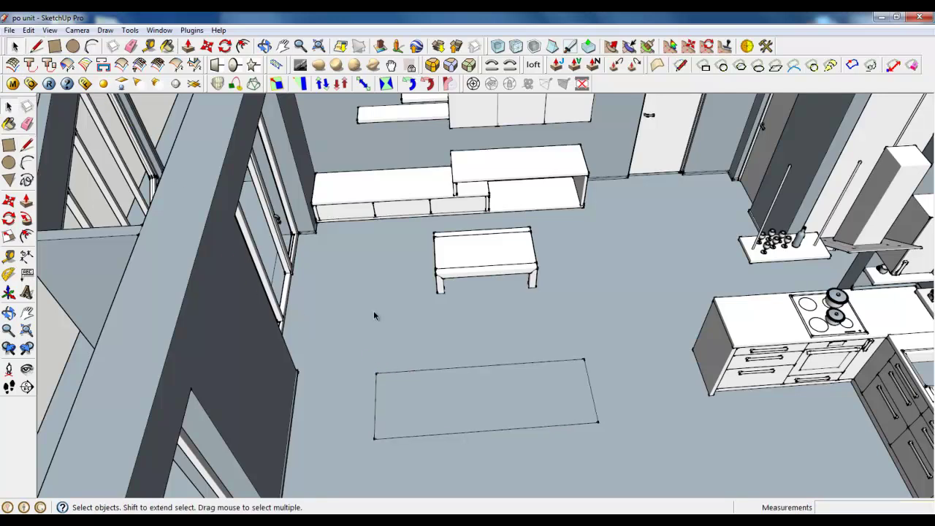
# Group the floor rectangle and extrude its face 230 mm upward inside the group.
pyautogui.rightClick(409, 396)
pyautogui.click(449, 230)
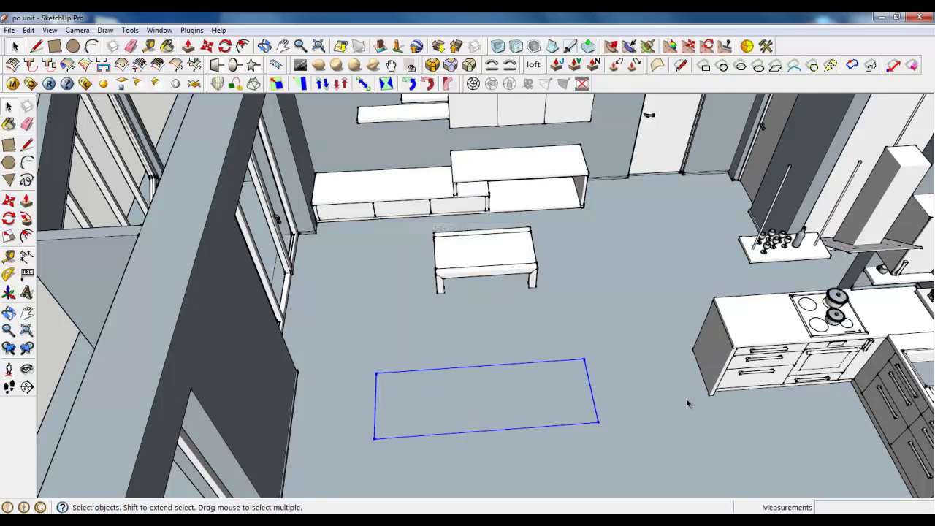
pyautogui.scroll(-1, 687, 398)
pyautogui.doubleClick(536, 404)
pyautogui.press('p')
pyautogui.moveTo(470, 265); pyautogui.dragTo(404, 409, button='middle')
pyautogui.moveTo(403, 409); pyautogui.dragTo(402, 390)
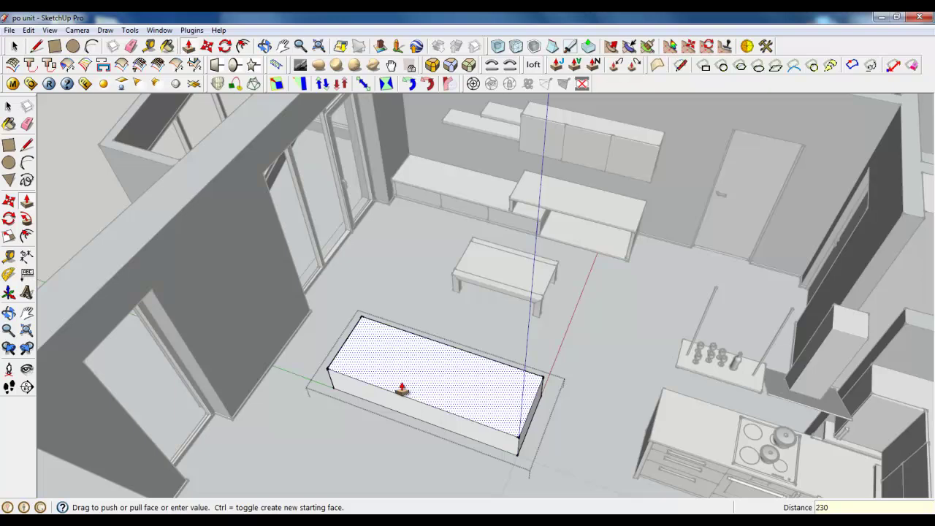
pyautogui.press('Return')
pyautogui.scroll(-2, 441, 378)
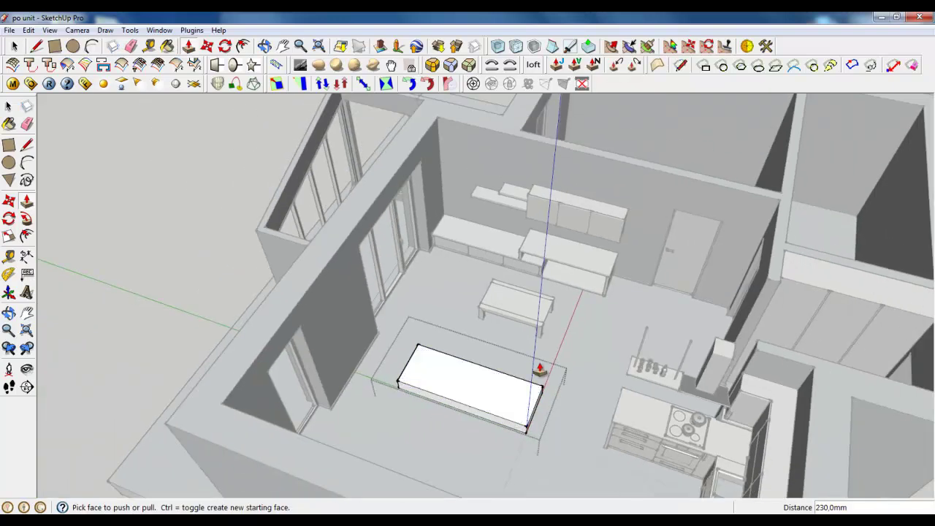
# Switch the camera to parallel projection and the standard top view.
pyautogui.moveTo(539, 369); pyautogui.dragTo(400, 295, button='middle')
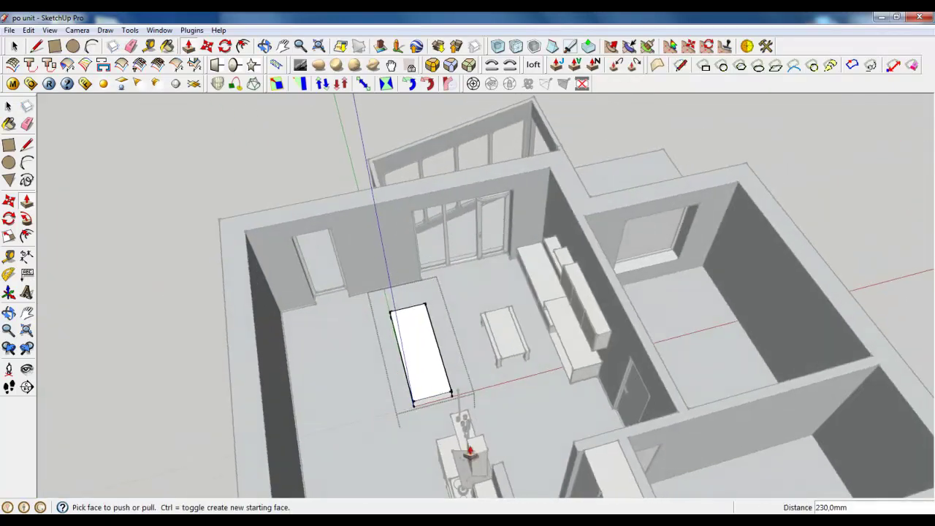
pyautogui.scroll(5, 419, 396)
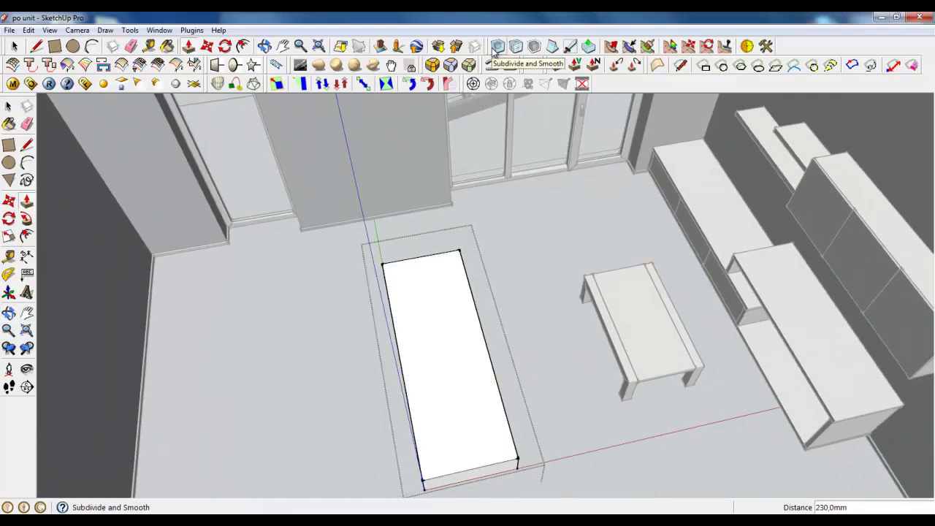
pyautogui.scroll(-4, 655, 268)
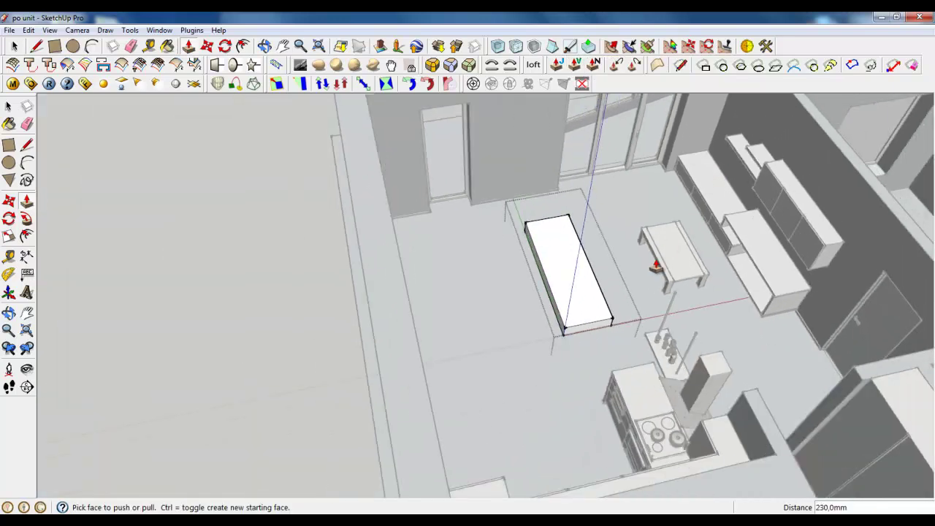
pyautogui.moveTo(655, 267); pyautogui.dragTo(581, 302, button='middle')
pyautogui.scroll(4, 683, 261)
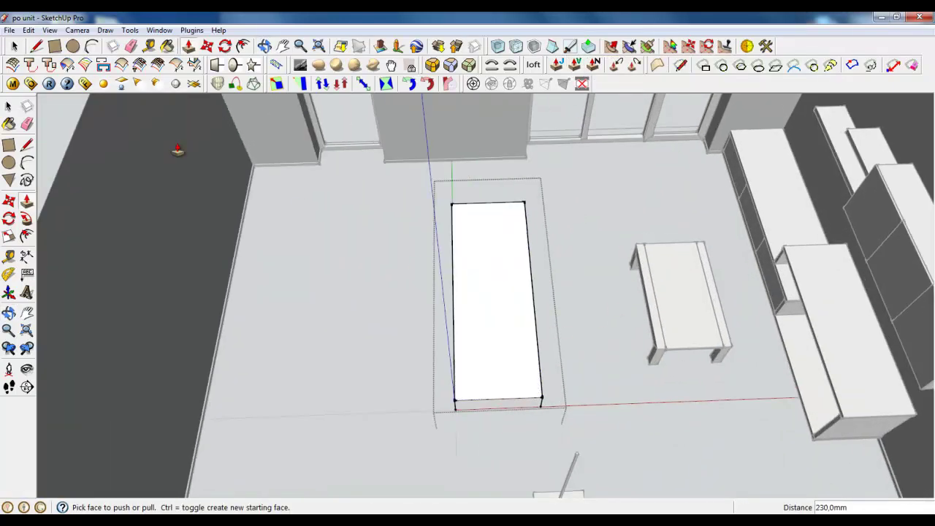
pyautogui.click(77, 30)
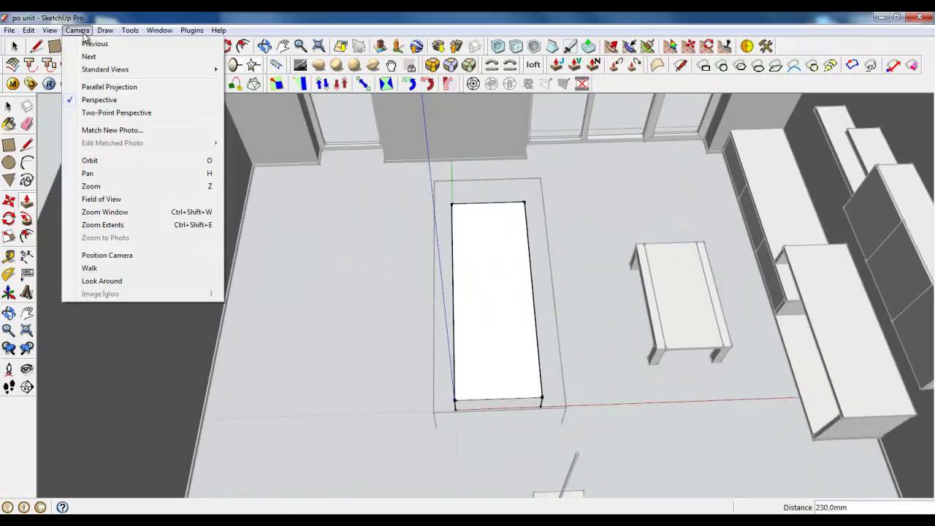
pyautogui.click(103, 87)
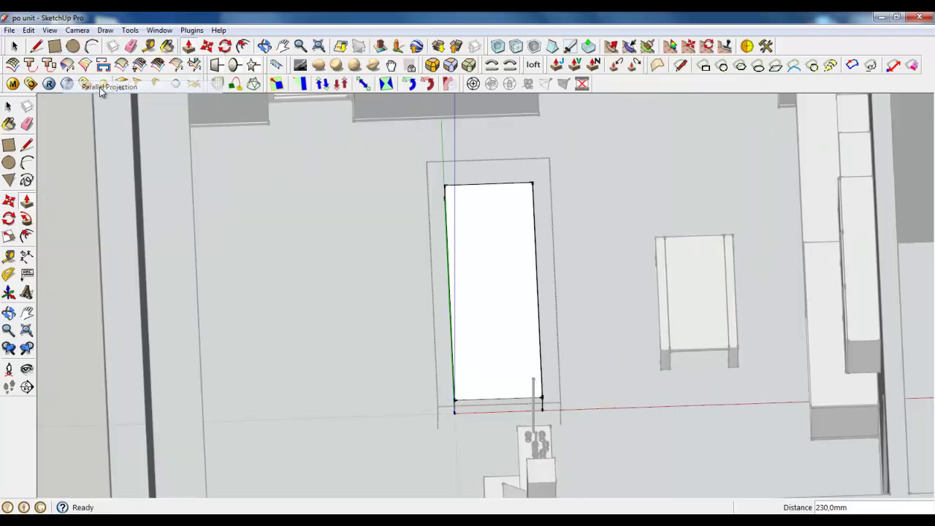
pyautogui.click(76, 30)
pyautogui.moveTo(126, 73)
pyautogui.click(247, 70)
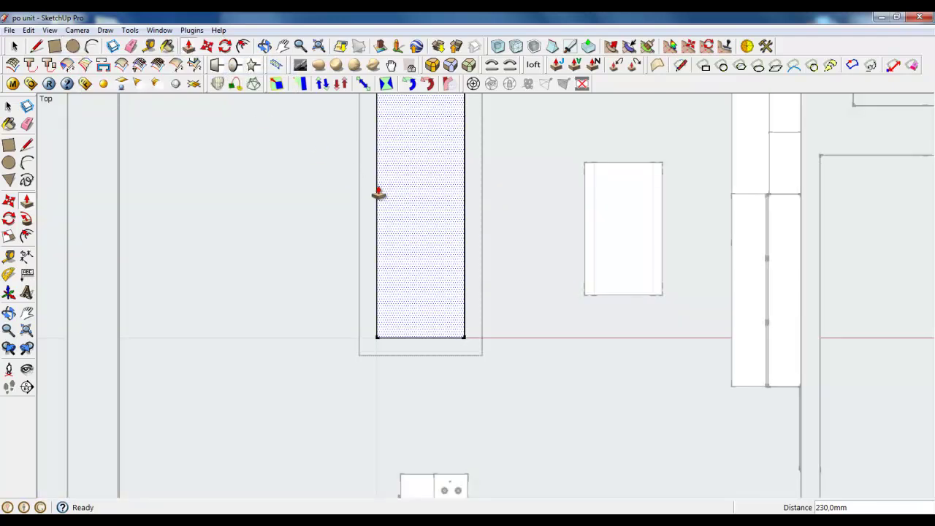
# Divide the block's long edge facing away from the coffee table into three equal segments.
pyautogui.press('p')
pyautogui.scroll(-3, 432, 265)
pyautogui.scroll(3, 426, 265)
pyautogui.scroll(-3, 426, 264)
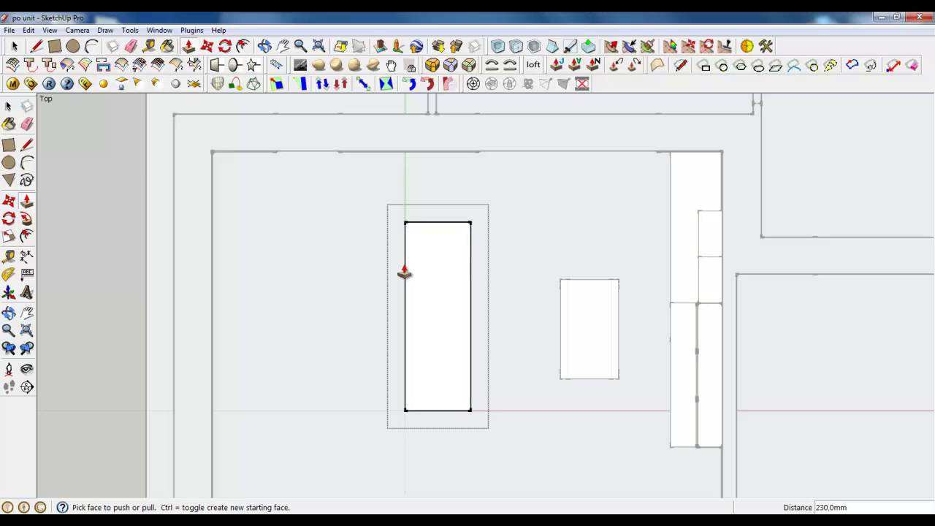
pyautogui.rightClick(405, 268)
pyautogui.click(431, 338)
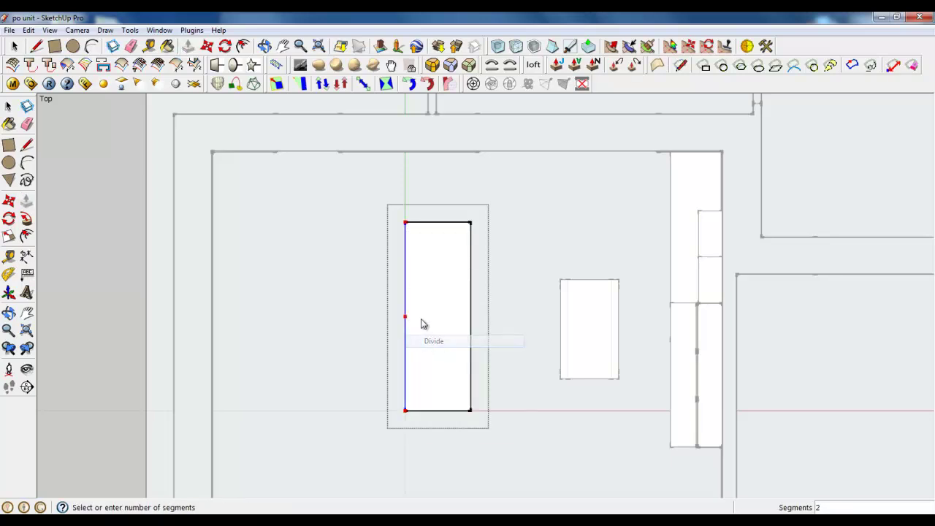
pyautogui.click(408, 284)
# Cut across the block's full width at both division points of the long edge with the knife subdivide tool.
pyautogui.press('l')
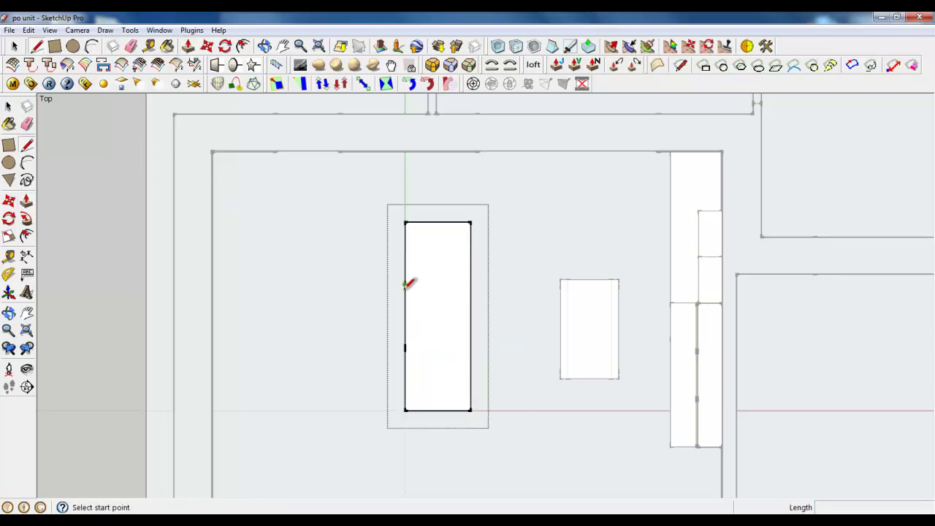
pyautogui.click(405, 285)
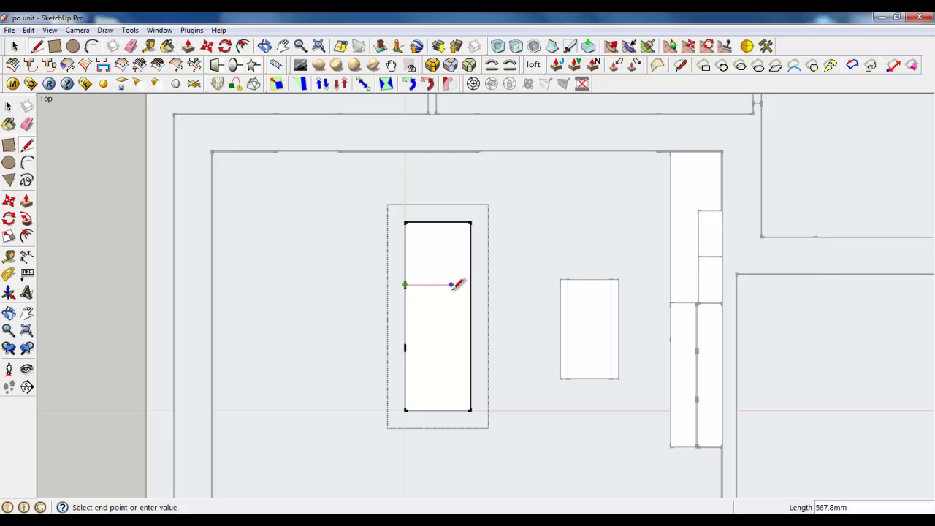
pyautogui.click(570, 46)
pyautogui.click(405, 285)
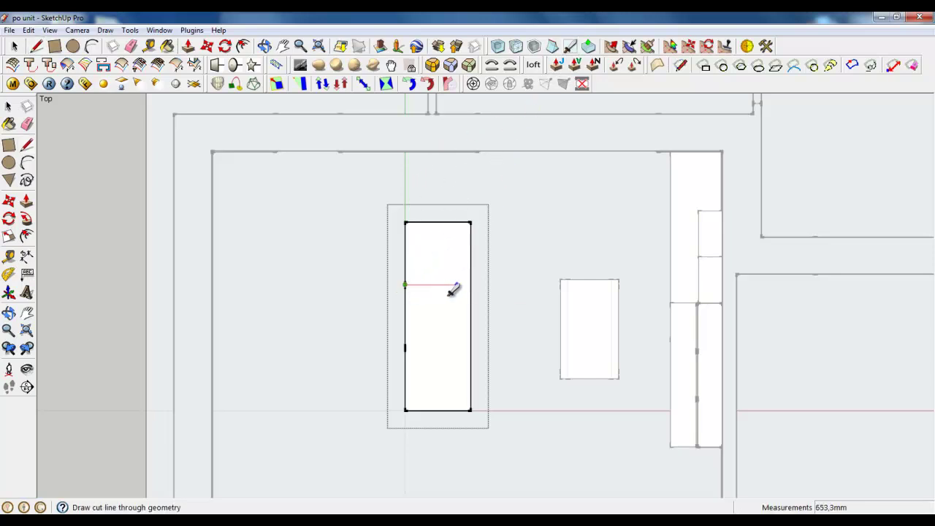
pyautogui.click(471, 285)
pyautogui.click(405, 348)
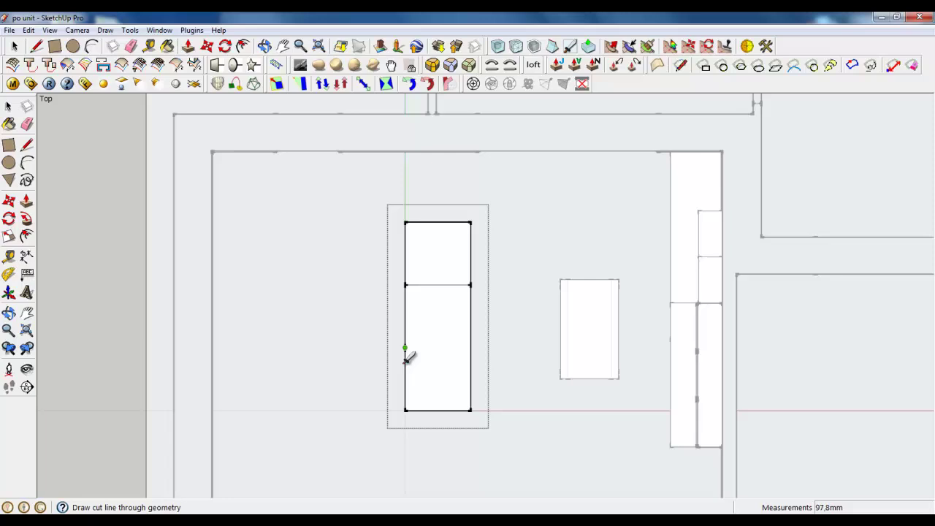
pyautogui.click(462, 354)
# Cut across the middle of each of the block's three sections to make six equal strips.
pyautogui.click(405, 317)
pyautogui.click(471, 317)
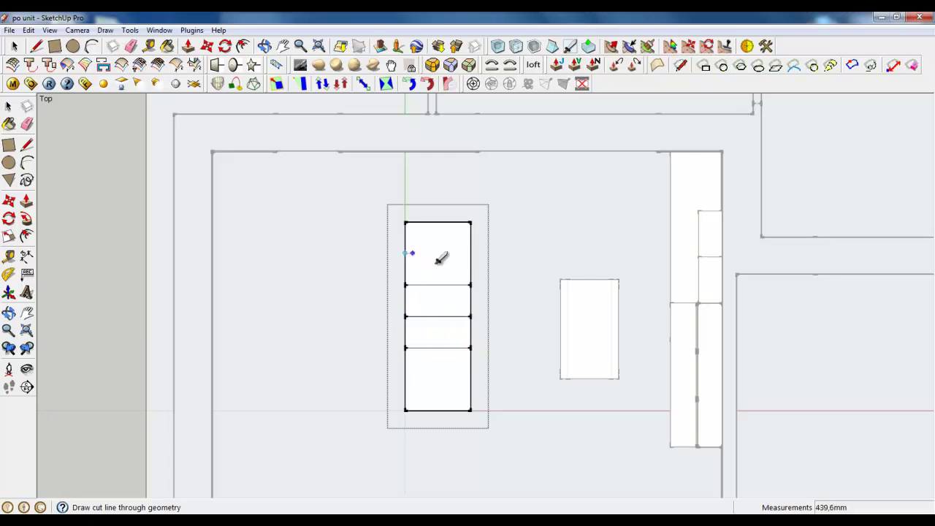
pyautogui.click(470, 254)
pyautogui.click(404, 380)
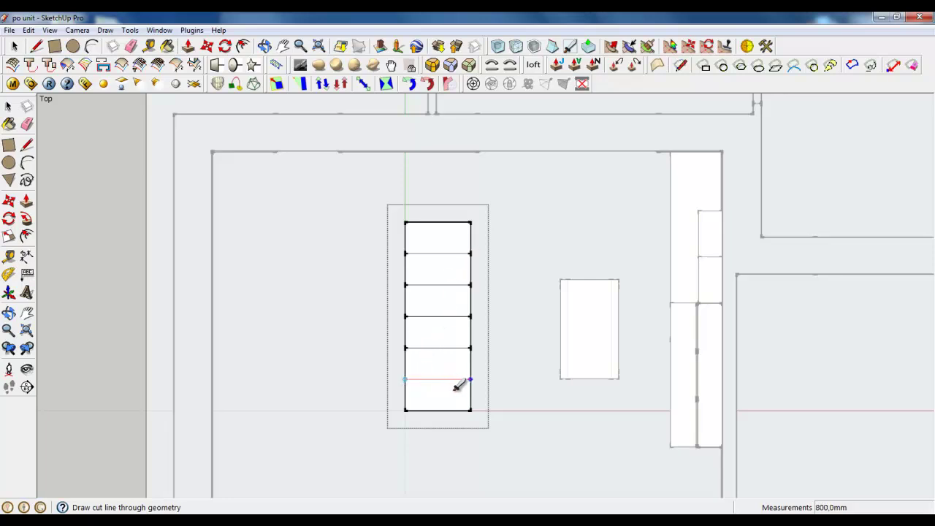
# Add a closely spaced parallel cut on each side of the third-point cut nearer the kitchen, across the block's full width.
pyautogui.scroll(8, 431, 358)
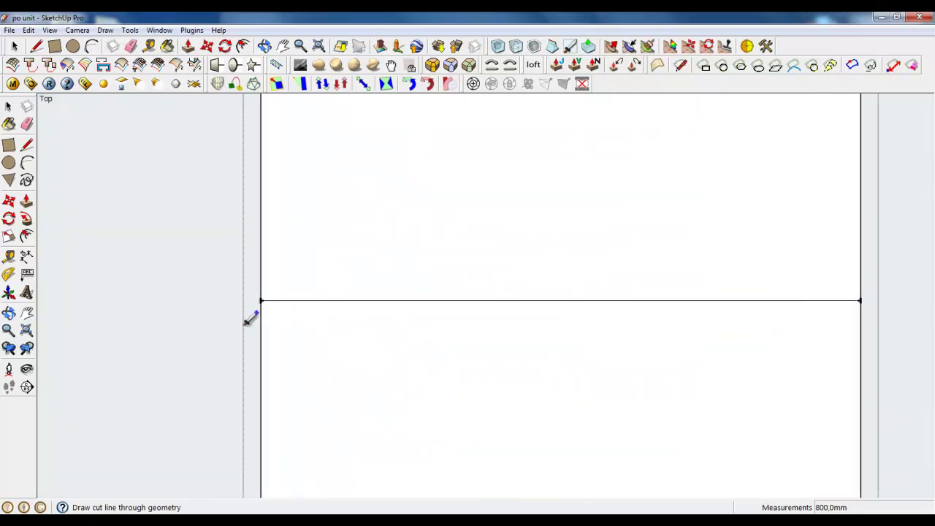
pyautogui.scroll(-2, 255, 326)
pyautogui.click(261, 314)
pyautogui.click(668, 317)
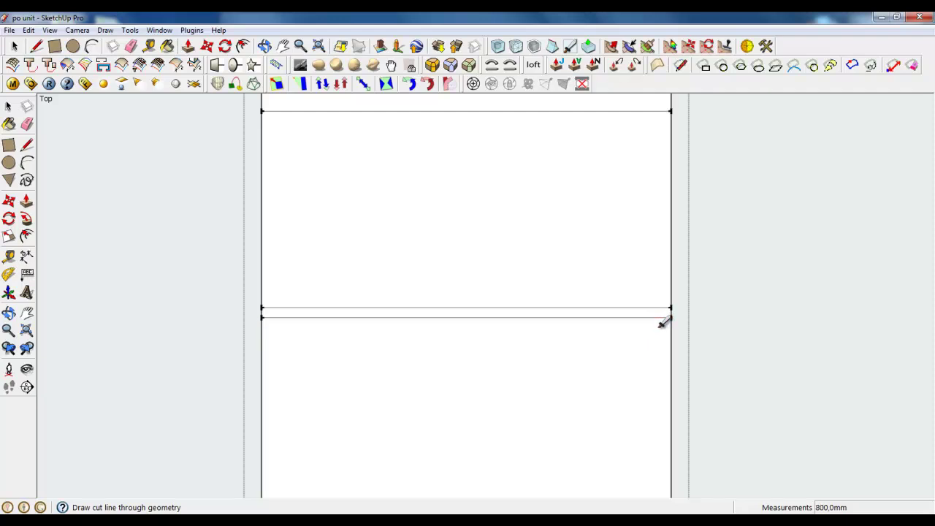
pyautogui.scroll(2, 248, 307)
pyautogui.click(243, 300)
pyautogui.scroll(-2, 243, 300)
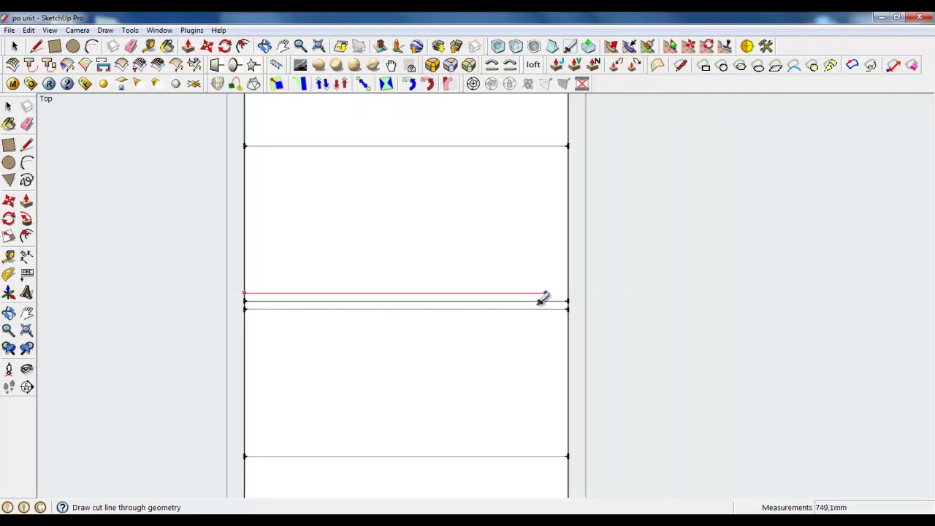
pyautogui.click(566, 295)
pyautogui.scroll(-3, 566, 295)
pyautogui.scroll(-2, 494, 424)
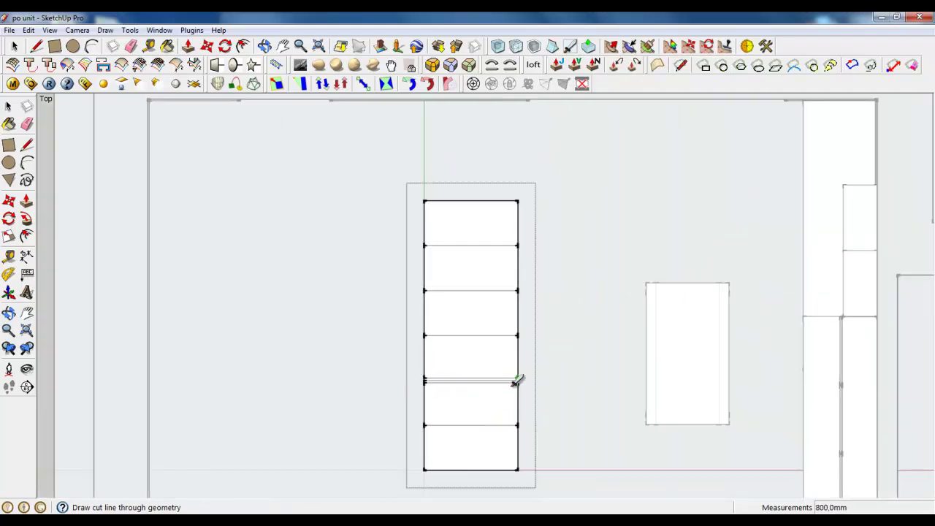
pyautogui.scroll(4, 480, 299)
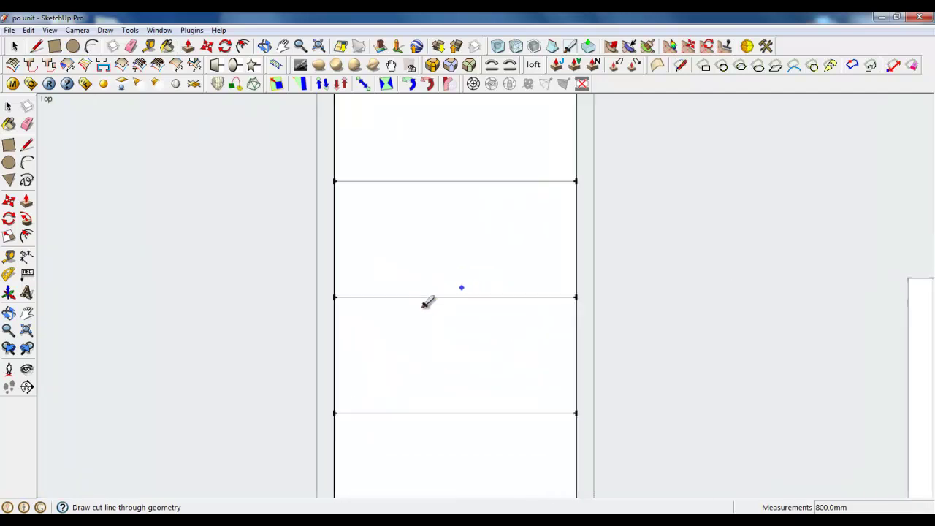
# Add a closely spaced parallel cut on each side of the remaining third-point cut, across the block's full width.
pyautogui.click(303, 298)
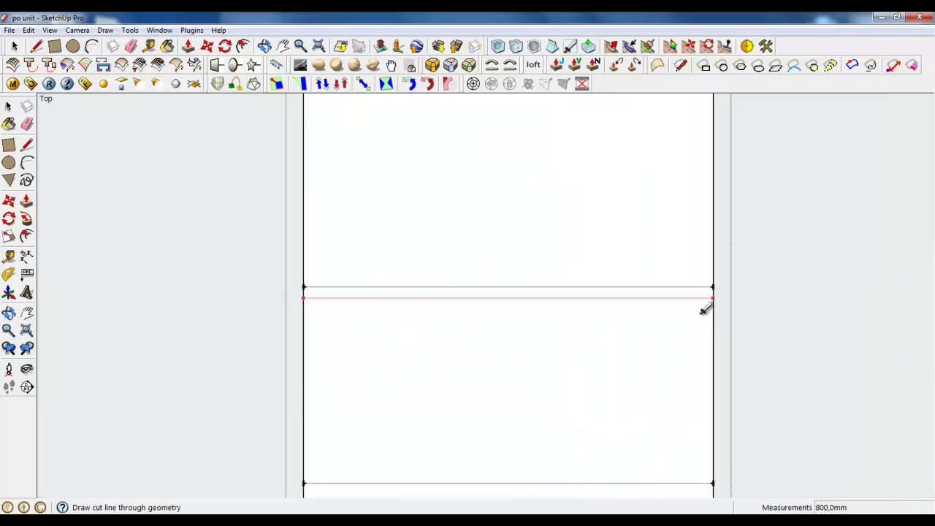
pyautogui.click(304, 275)
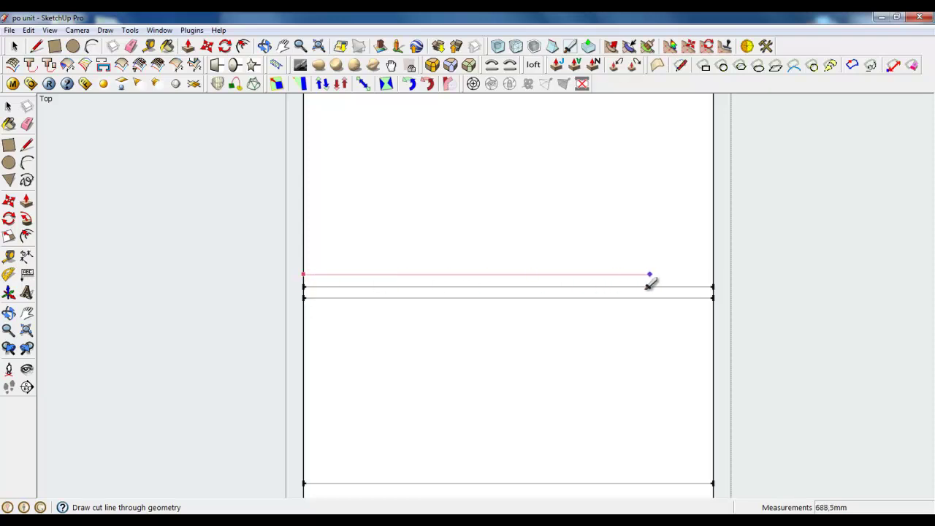
pyautogui.scroll(-5, 413, 265)
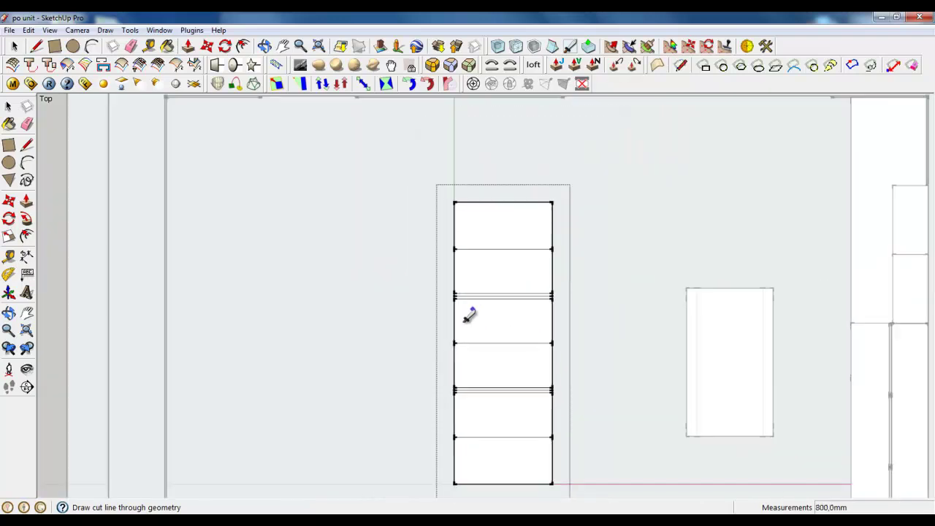
pyautogui.scroll(-2, 485, 263)
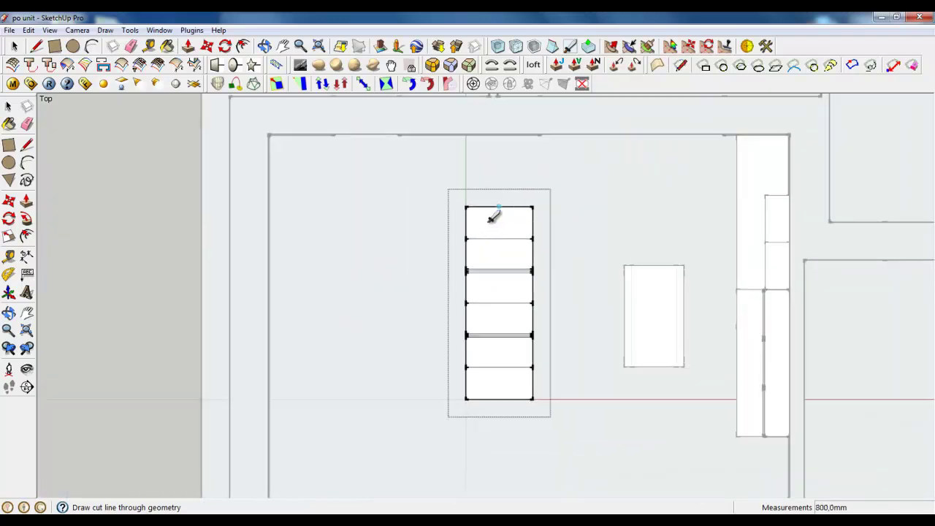
# Make three lengthwise cuts along the block's full 2300 mm length, at the middle and both quarter points of its width.
pyautogui.click(499, 207)
pyautogui.click(499, 399)
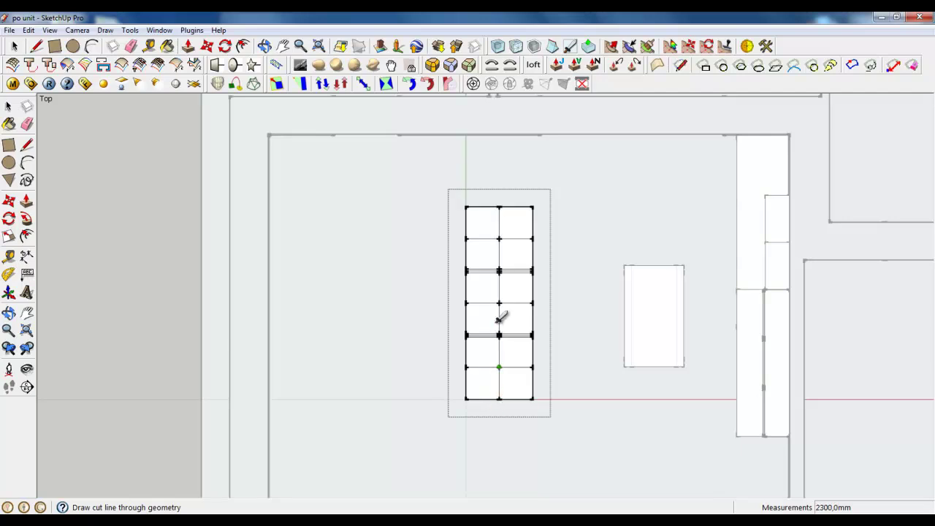
pyautogui.click(516, 207)
pyautogui.click(516, 399)
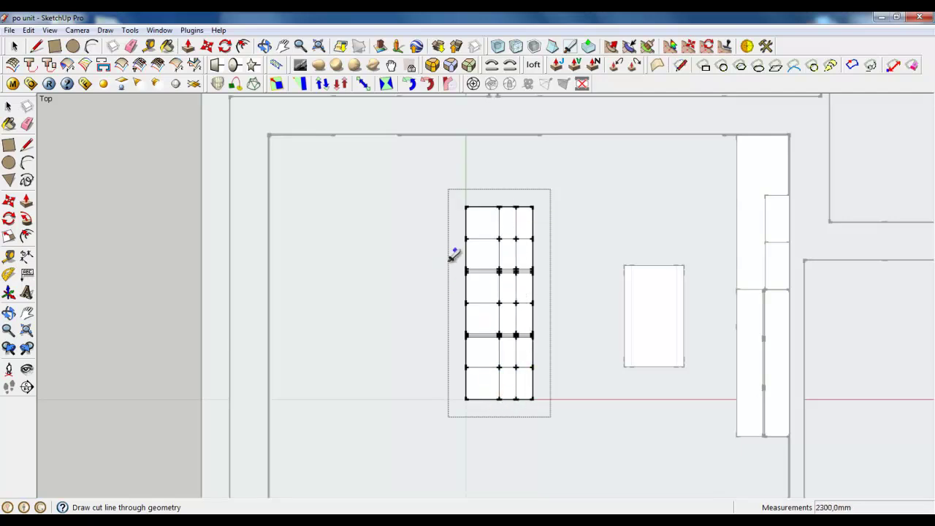
pyautogui.click(483, 208)
pyautogui.click(483, 399)
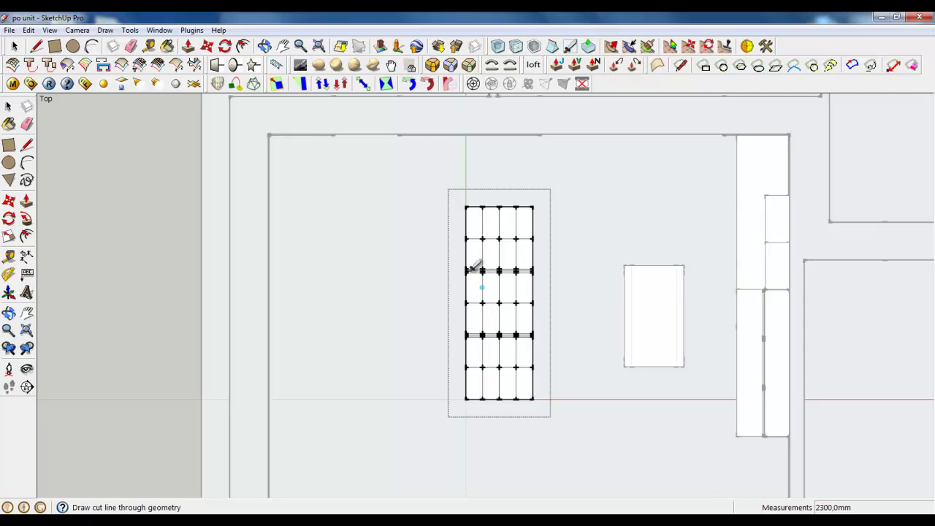
# Cut across the block's full 800 mm width, slightly in from the short end farthest from the origin.
pyautogui.scroll(5, 494, 205)
pyautogui.scroll(1, 497, 199)
pyautogui.click(373, 198)
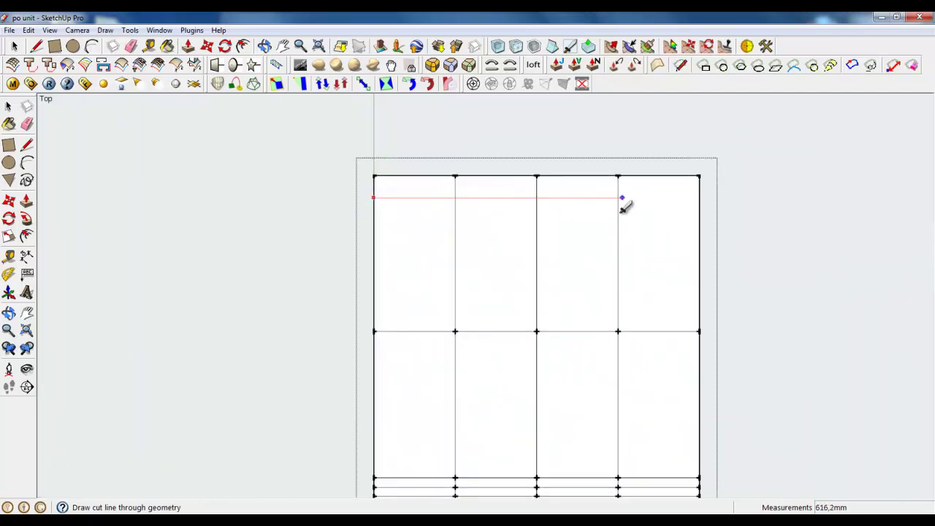
pyautogui.click(552, 48)
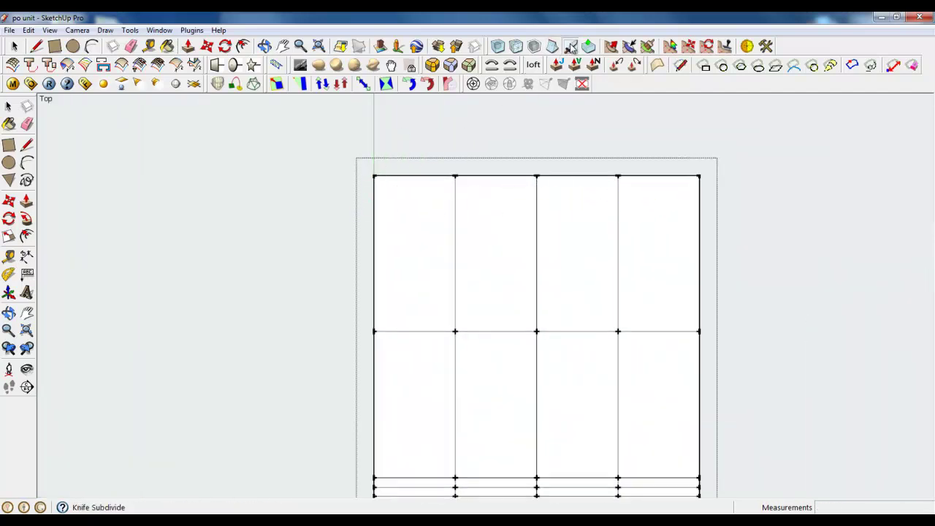
pyautogui.click(374, 218)
pyautogui.click(699, 218)
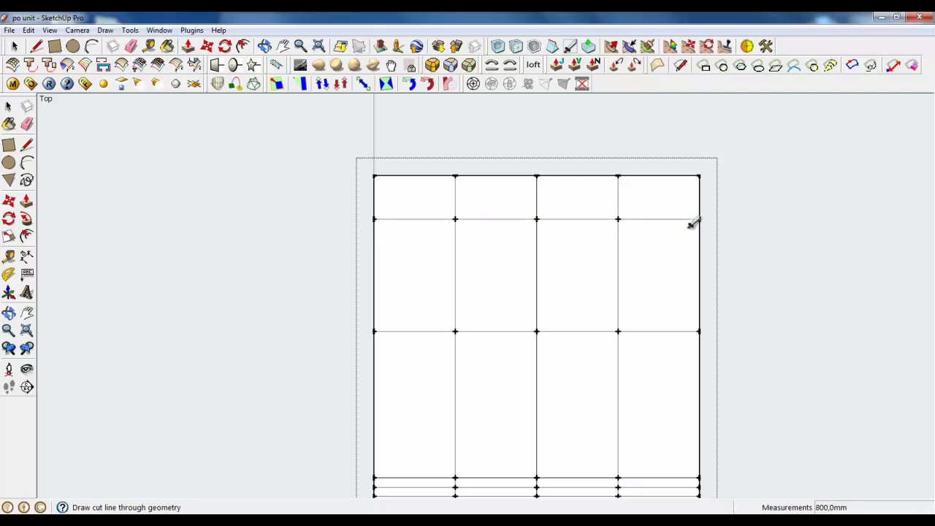
# Cut lengthwise through the middle of the outer strip nearest the coffee table, along the block's full length.
pyautogui.click(658, 177)
pyautogui.scroll(-5, 628, 160)
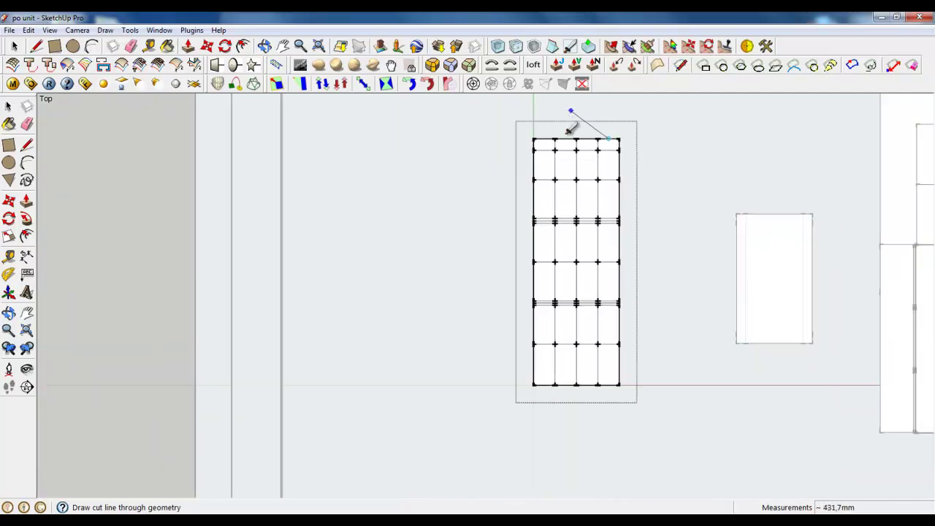
pyautogui.scroll(3, 609, 388)
pyautogui.click(604, 375)
# Cut across the block's full 800 mm width, slightly in from the short end at the origin.
pyautogui.scroll(2, 614, 372)
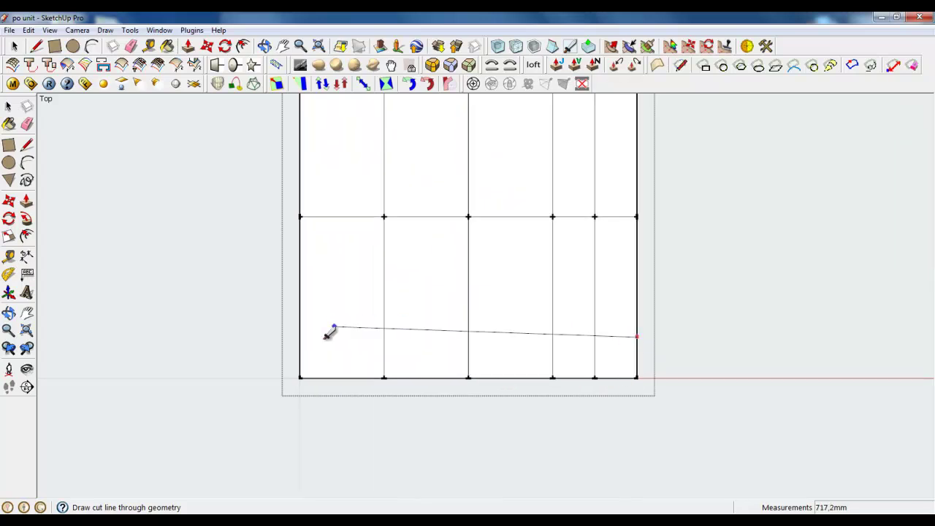
pyautogui.click(299, 338)
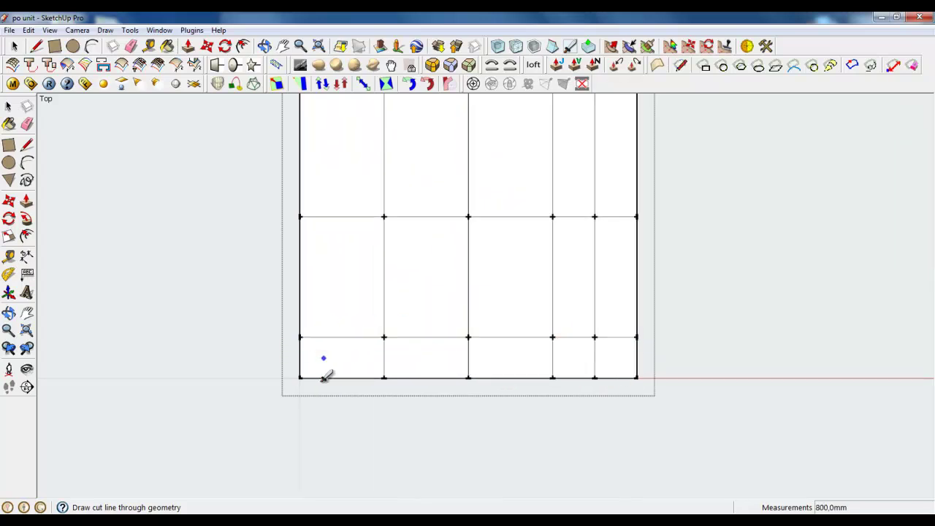
pyautogui.scroll(-5, 324, 375)
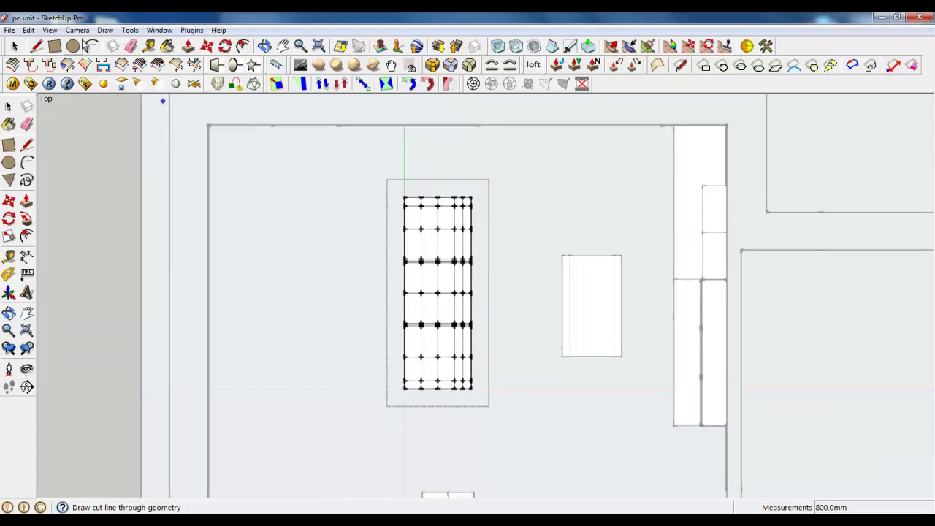
# Switch the camera from the top view to perspective and show the block at an angle from its origin end.
pyautogui.click(77, 30)
pyautogui.click(93, 96)
pyautogui.moveTo(426, 307); pyautogui.dragTo(358, 234, button='middle')
pyautogui.scroll(5, 453, 402)
pyautogui.moveTo(378, 334); pyautogui.dragTo(391, 364, button='middle')
pyautogui.scroll(-3, 516, 470)
pyautogui.scroll(2, 444, 355)
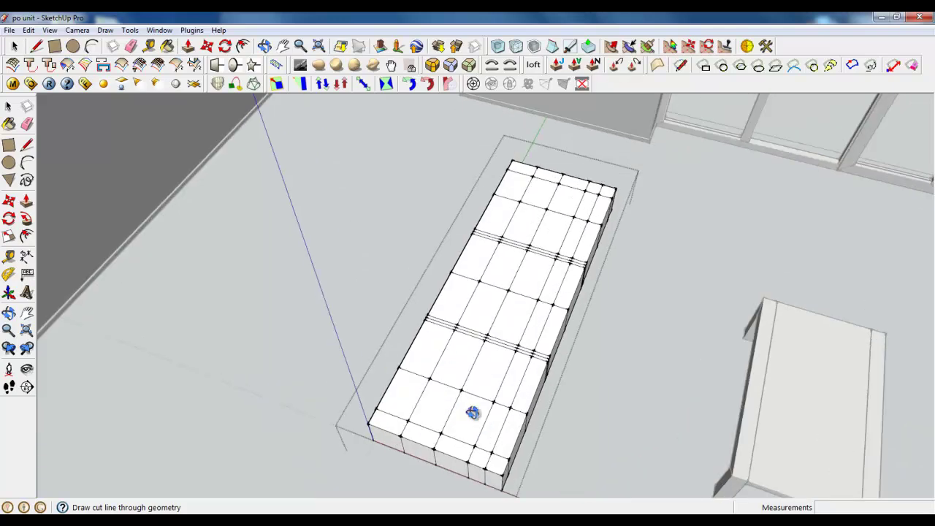
pyautogui.moveTo(473, 413); pyautogui.dragTo(429, 314, button='middle')
pyautogui.scroll(3, 429, 340)
pyautogui.scroll(-3, 419, 361)
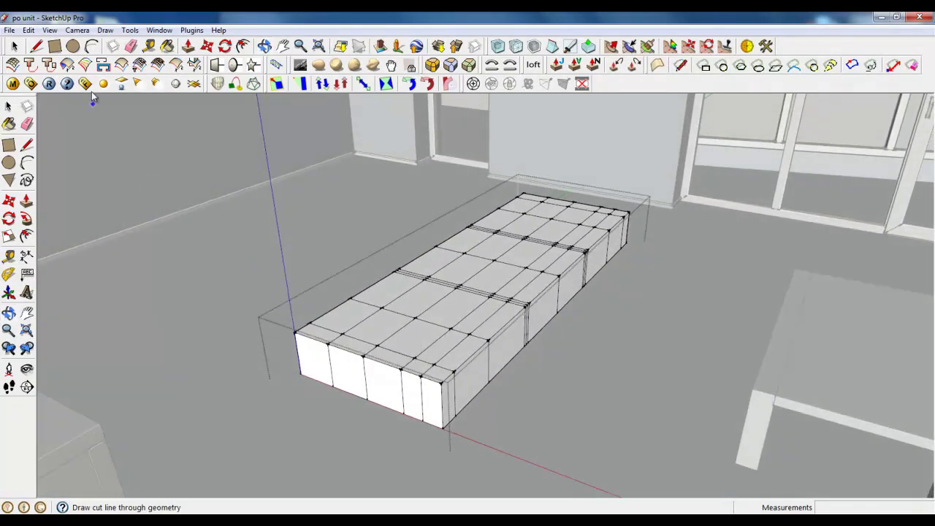
pyautogui.click(54, 45)
pyautogui.click(297, 354)
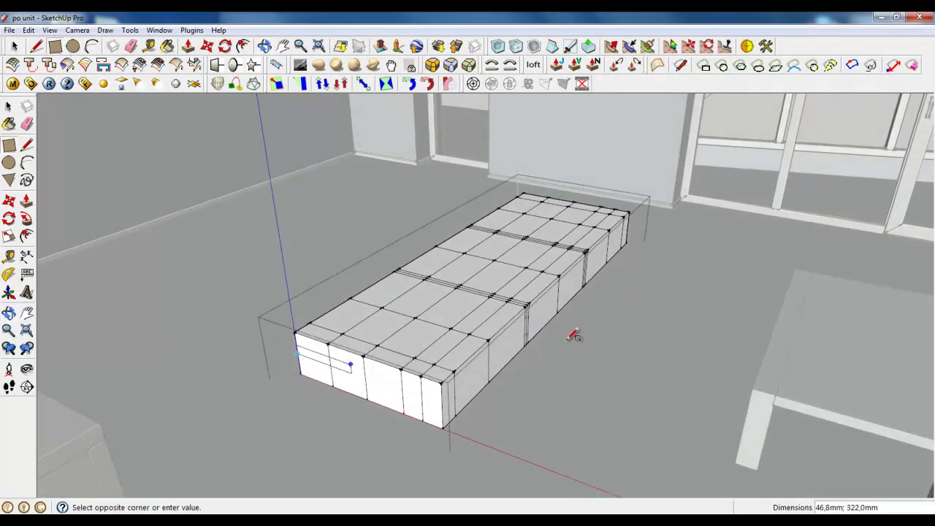
pyautogui.click(627, 229)
pyautogui.hotkey('ctrl', 'z')
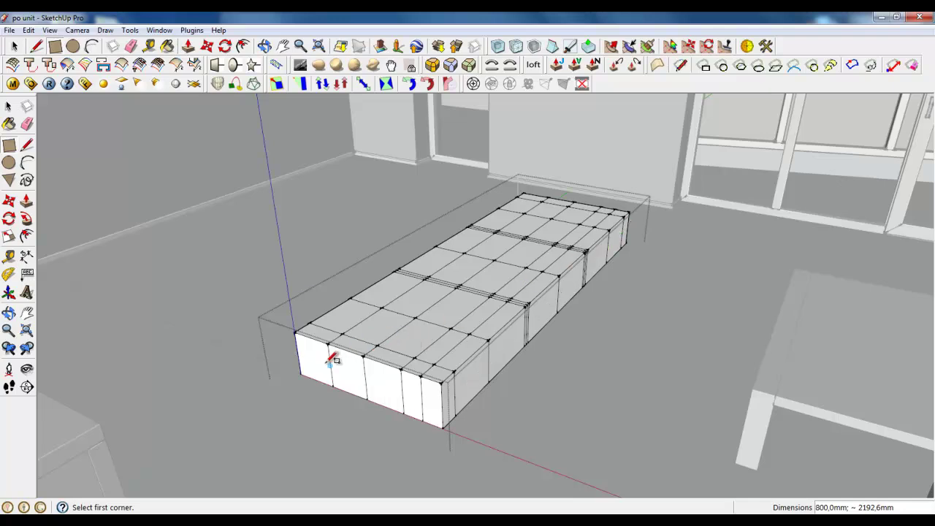
# Draw a horizontal 800 by 2300 mm rectangle through the block at mid-height and delete its inner face, keeping the outline edges.
pyautogui.click(299, 353)
pyautogui.scroll(3, 639, 226)
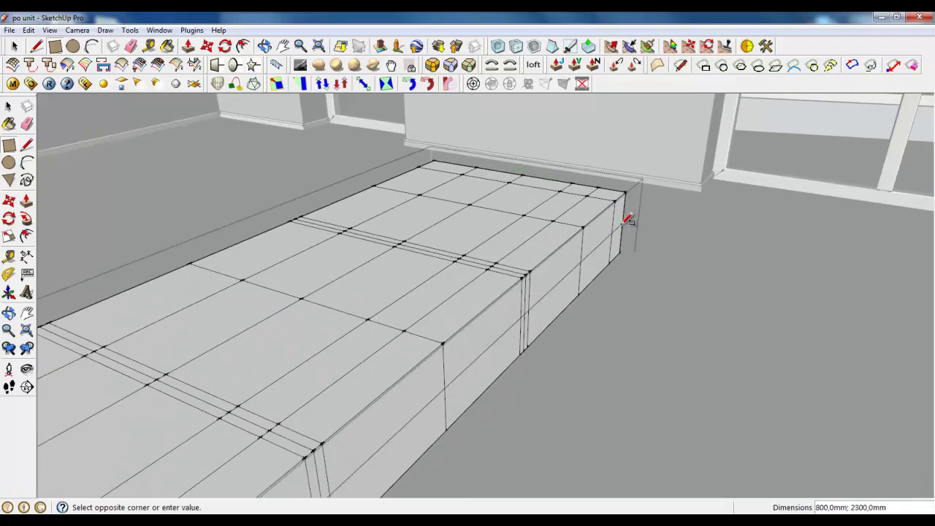
pyautogui.click(626, 210)
pyautogui.moveTo(575, 210)
pyautogui.mouseDown(button='middle')
pyautogui.moveTo(549, 273)
pyautogui.moveTo(568, 225)
pyautogui.mouseUp(button='middle')
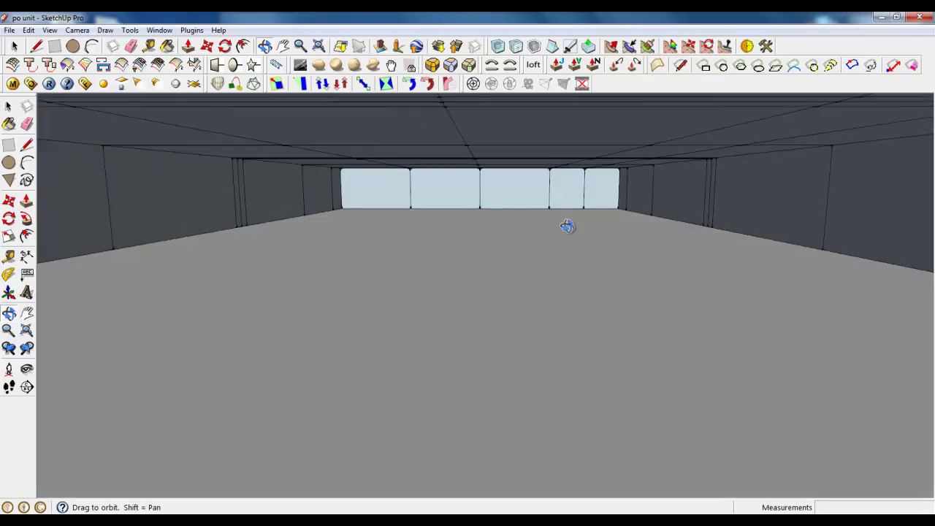
pyautogui.click(14, 47)
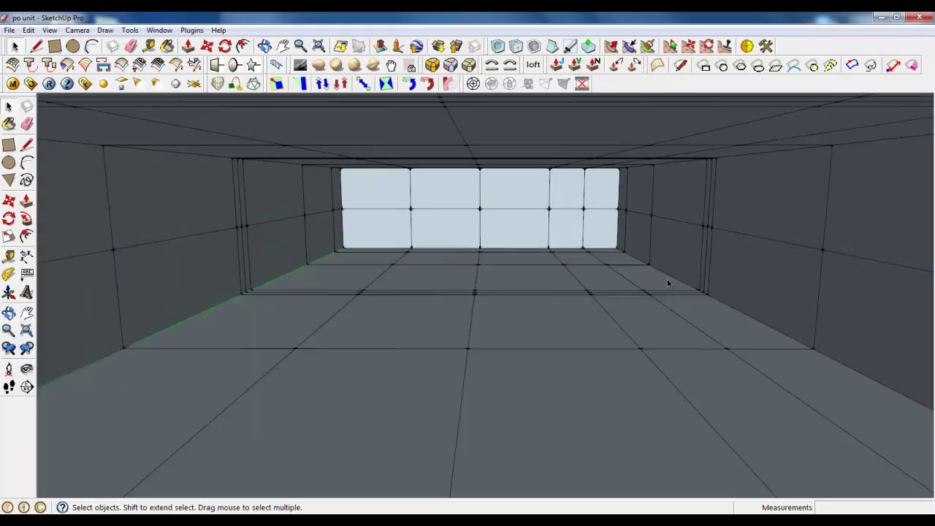
# Move all the mid-height edges of the short end face at the origin 20 mm outward along the green axis.
pyautogui.moveTo(667, 280); pyautogui.dragTo(431, 296, button='middle')
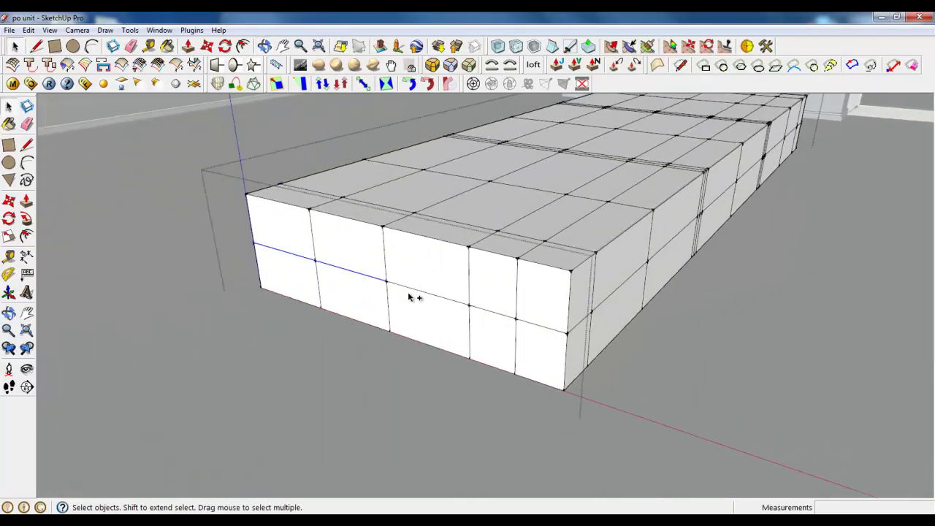
pyautogui.keyDown('ctrl'); pyautogui.click(446, 298); pyautogui.keyUp('ctrl')
pyautogui.moveTo(527, 324); pyautogui.dragTo(292, 168, button='middle')
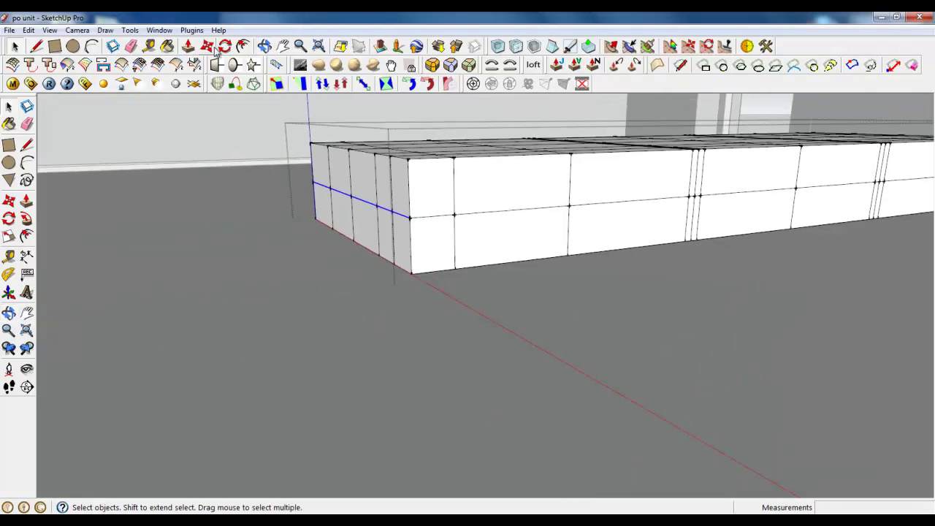
pyautogui.click(210, 46)
pyautogui.scroll(5, 380, 234)
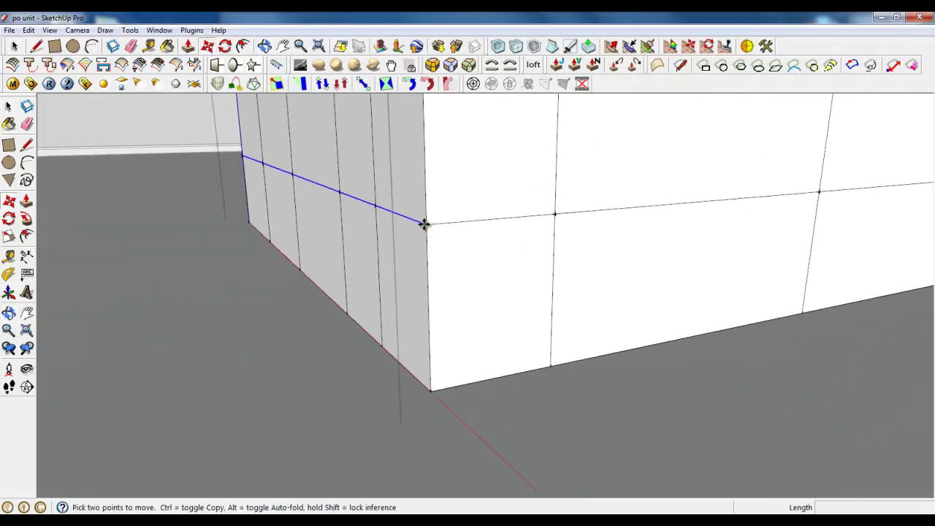
pyautogui.click(425, 225)
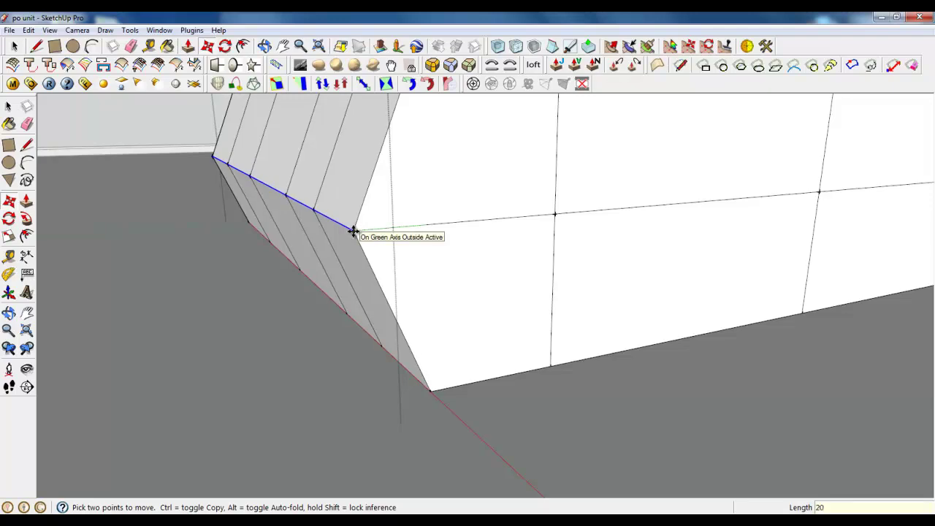
pyautogui.press('Return')
# Select the mid-height edges along the block's long side facing the coffee table and inspect the selection at the far corner.
pyautogui.moveTo(355, 232); pyautogui.dragTo(731, 223, button='middle')
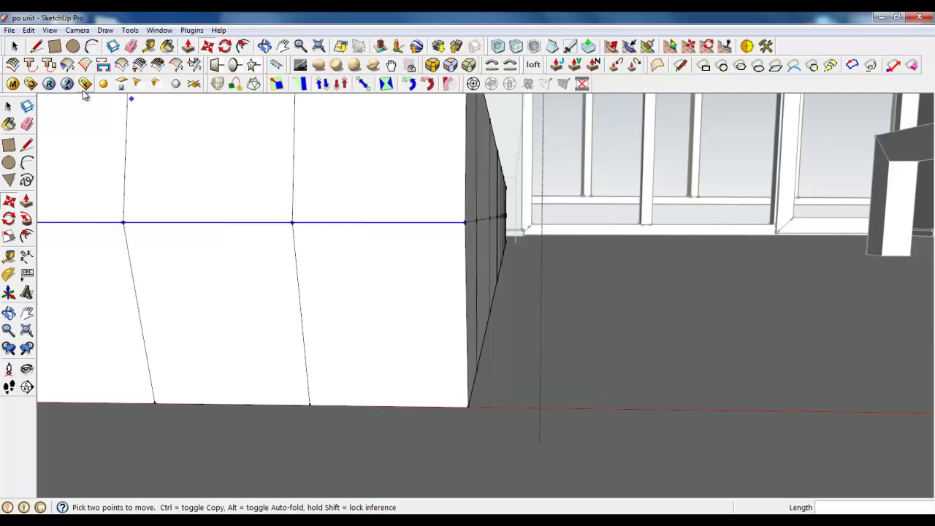
pyautogui.click(13, 46)
pyautogui.moveTo(432, 188); pyautogui.dragTo(522, 234)
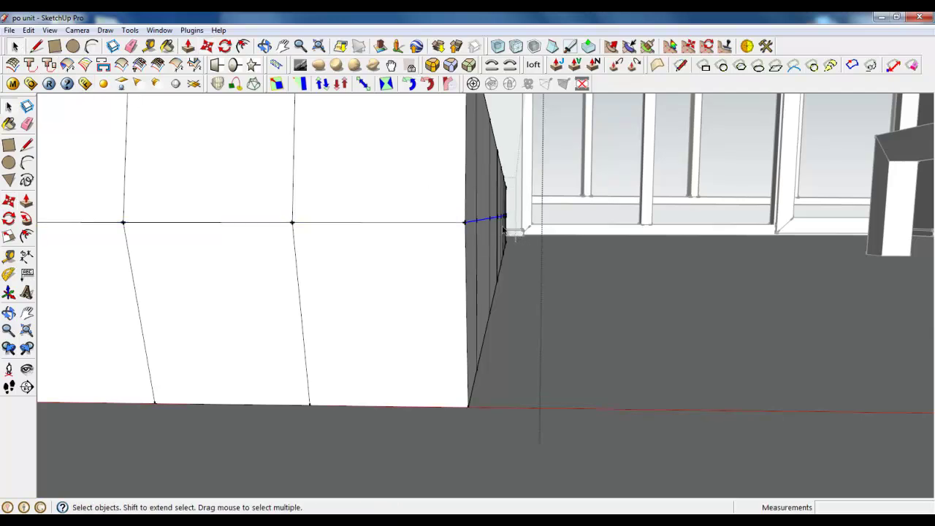
pyautogui.moveTo(505, 228)
pyautogui.mouseDown(button='middle')
pyautogui.moveTo(439, 241)
pyautogui.moveTo(621, 190)
pyautogui.moveTo(678, 201)
pyautogui.moveTo(407, 270)
pyautogui.moveTo(243, 261)
pyautogui.mouseUp(button='middle')
pyautogui.scroll(2, 243, 261)
pyautogui.scroll(3, 241, 208)
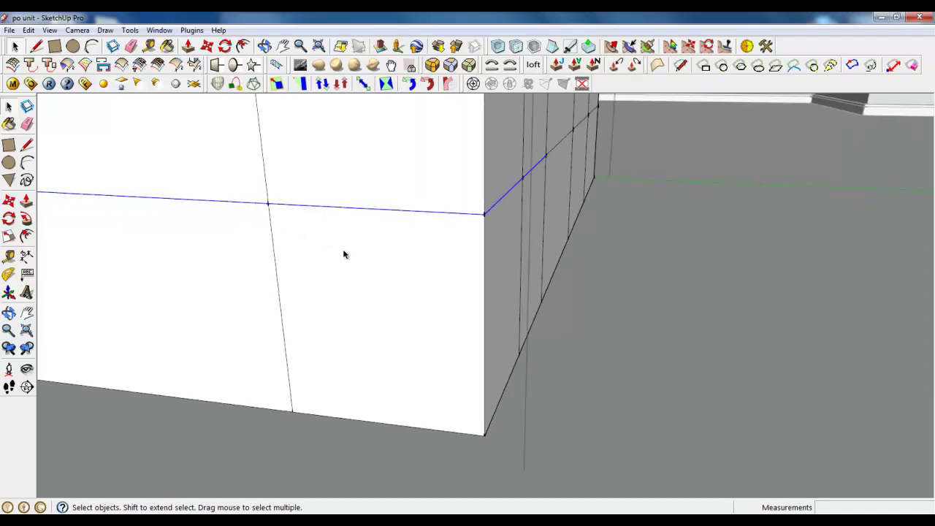
pyautogui.moveTo(344, 254); pyautogui.dragTo(193, 258, button='middle')
pyautogui.moveTo(397, 277); pyautogui.dragTo(315, 255, button='middle')
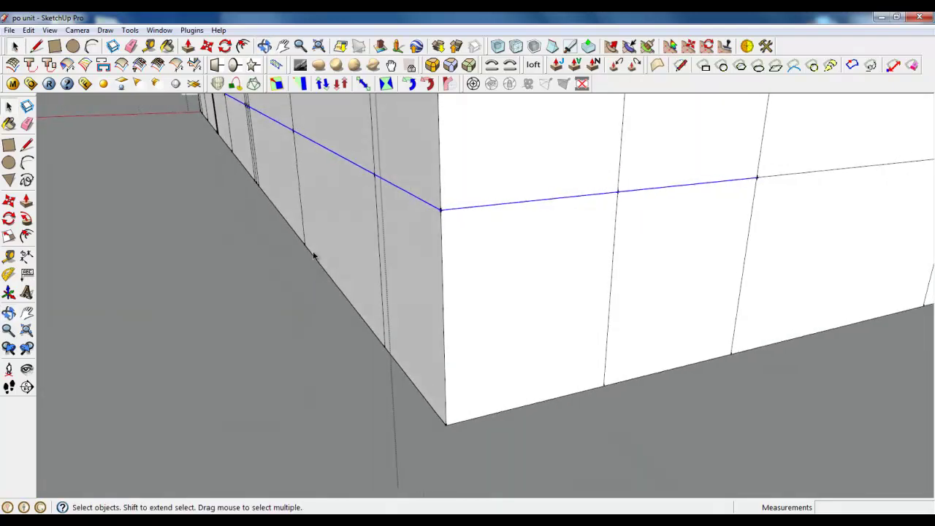
pyautogui.click(232, 64)
pyautogui.click(434, 209)
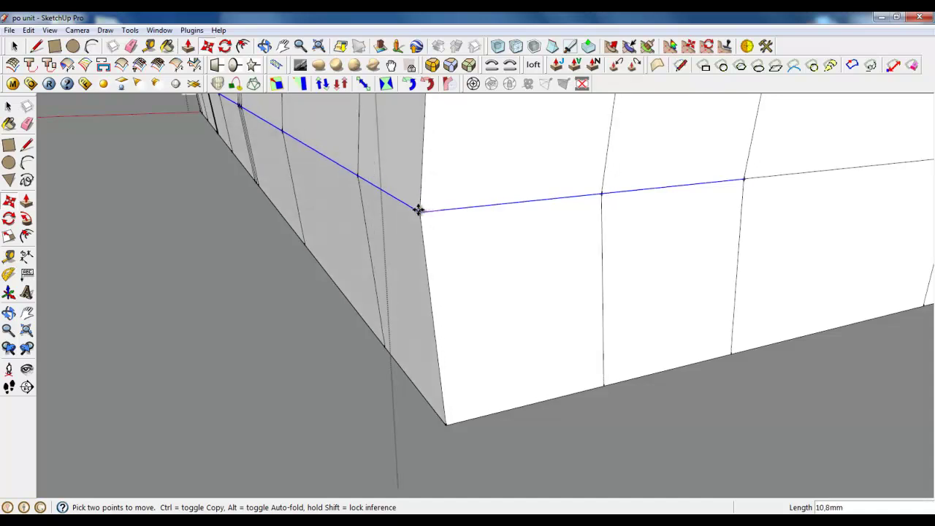
pyautogui.press('Escape')
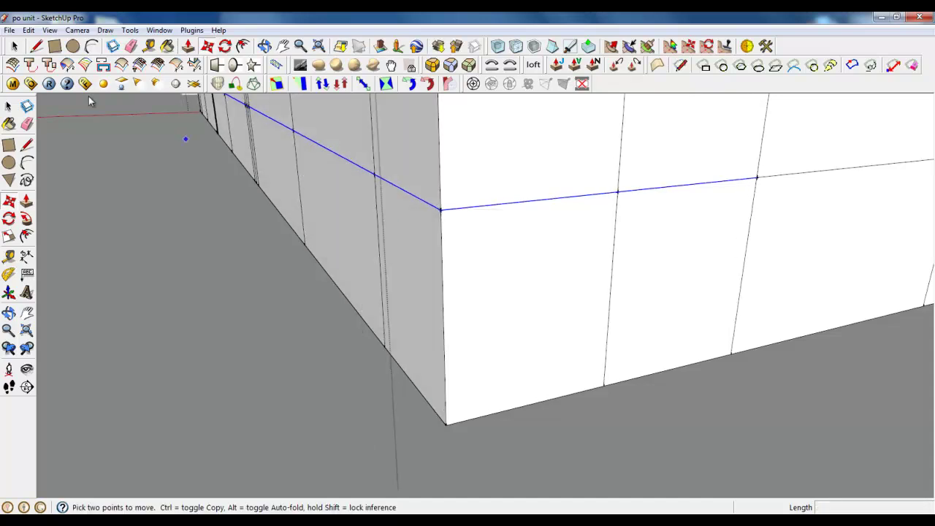
# Deselect the two edges on the far end face and move the coffee-table side's mid-height edges 20 mm outward along the red axis.
pyautogui.press('space')
pyautogui.keyDown('shift'); pyautogui.click(535, 204); pyautogui.keyUp('shift')
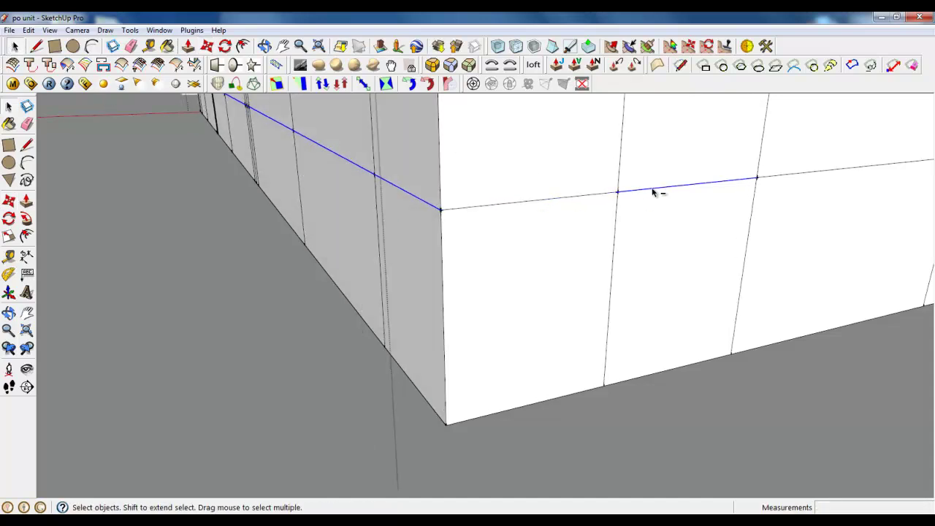
pyautogui.press('m')
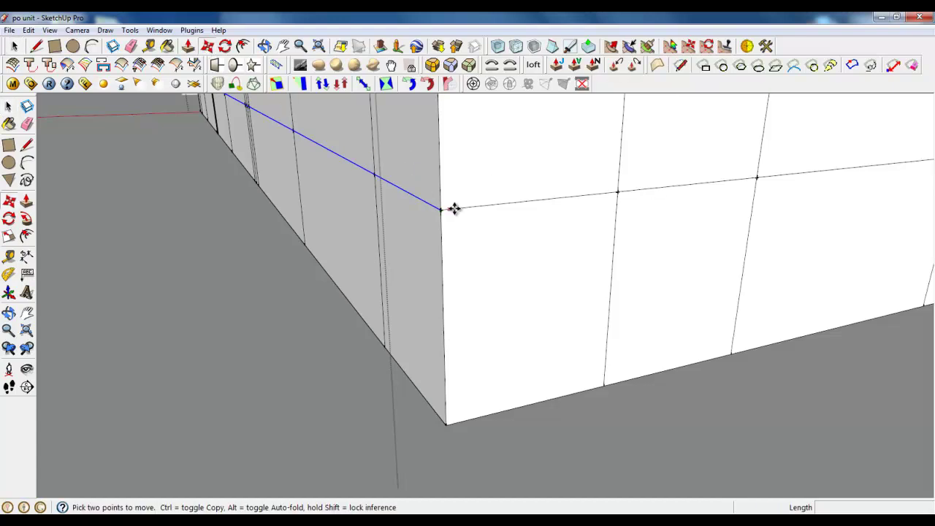
pyautogui.click(440, 210)
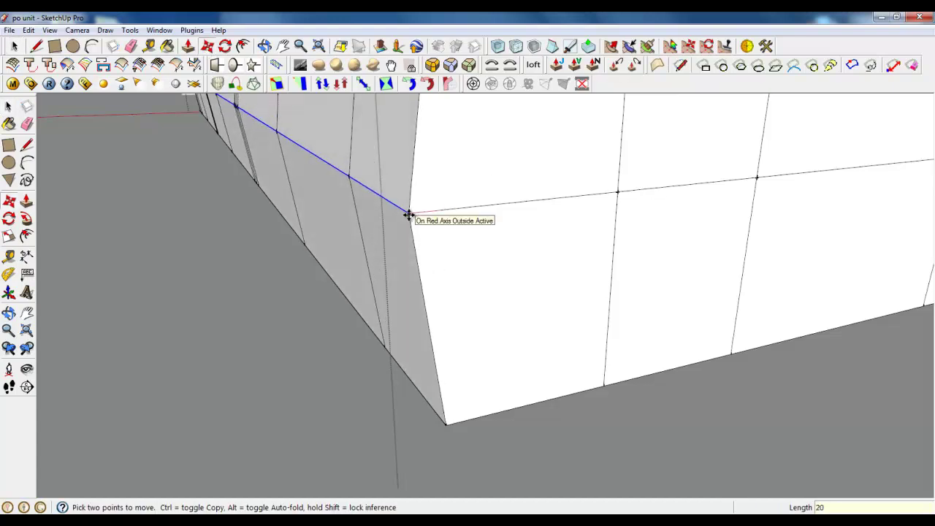
pyautogui.press('Return')
pyautogui.moveTo(428, 250); pyautogui.dragTo(721, 205, button='middle')
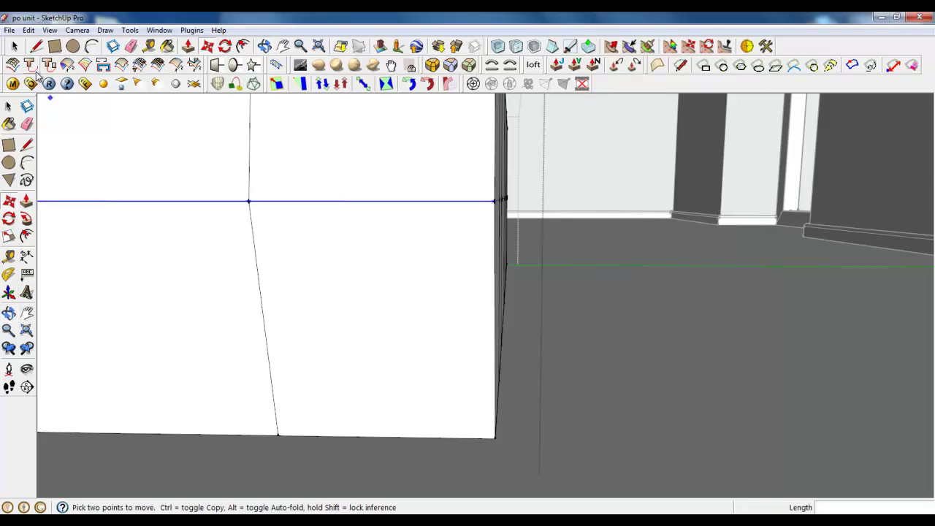
# Move the mid-height edges of the far short end face 20 mm outward along the green axis.
pyautogui.click(14, 46)
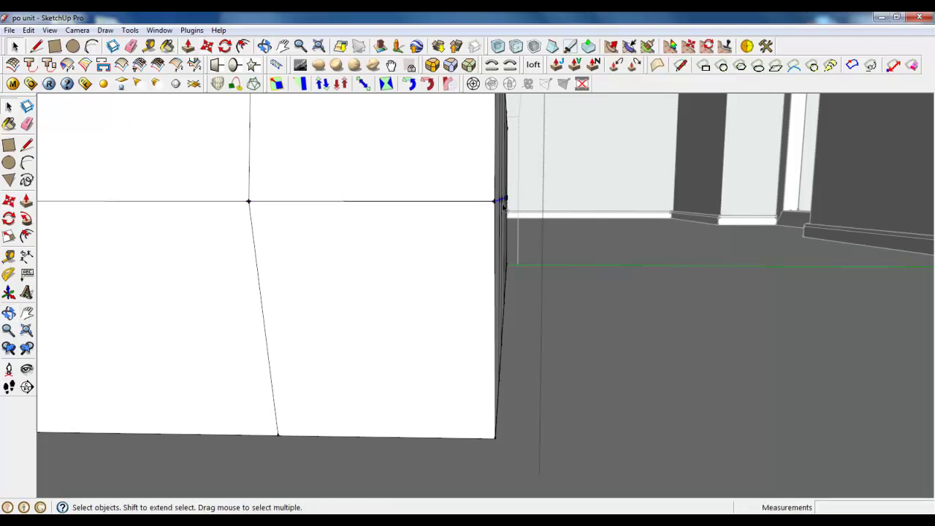
pyautogui.moveTo(527, 212); pyautogui.dragTo(241, 237, button='middle')
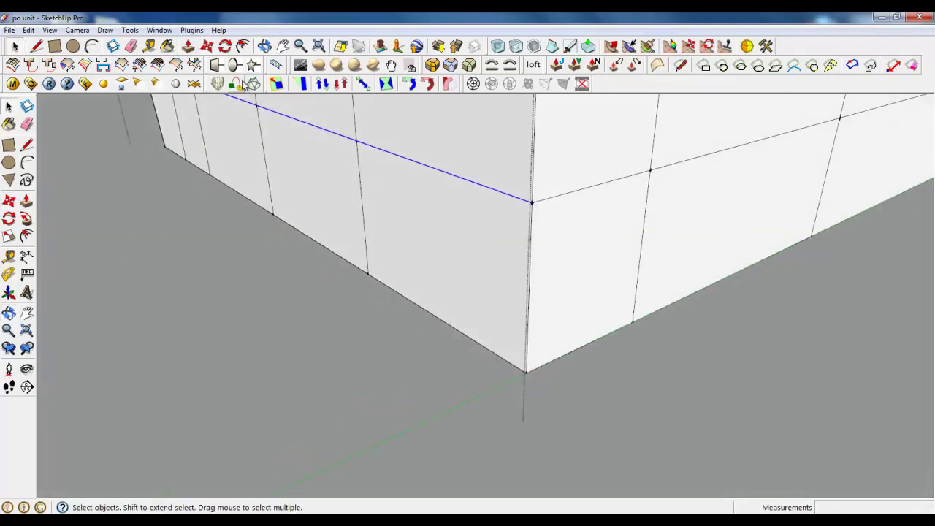
pyautogui.press('m')
pyautogui.click(532, 199)
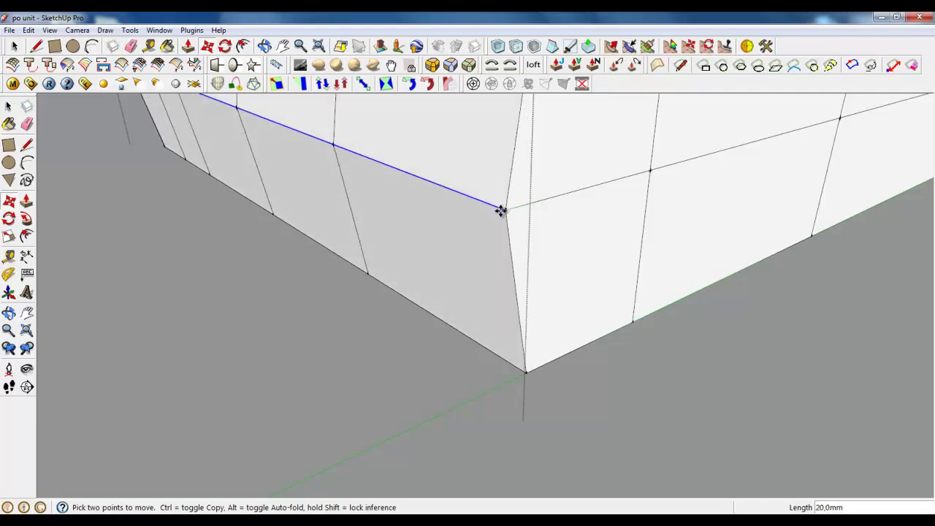
pyautogui.click(503, 206)
pyautogui.moveTo(338, 270); pyautogui.dragTo(744, 343, button='middle')
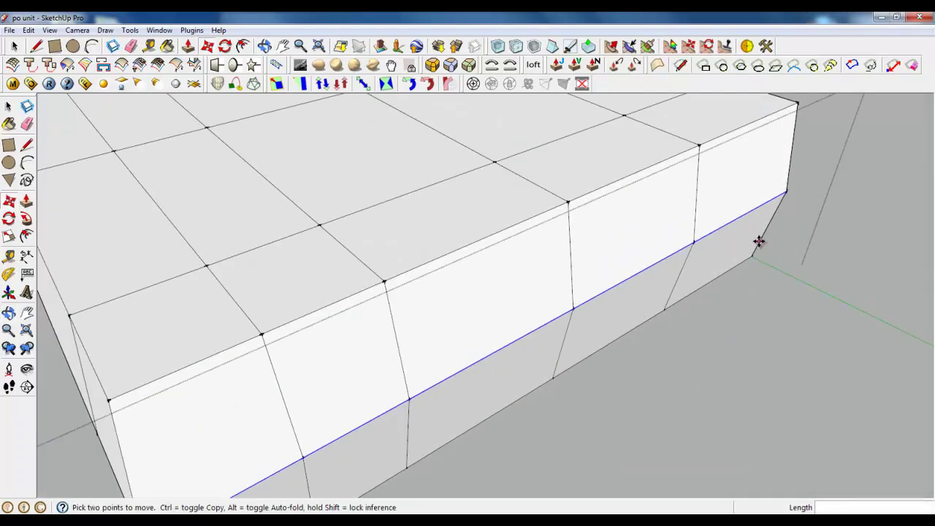
pyautogui.scroll(-3, 759, 241)
# Select all the outline edges of the block's top face and lower them 35 mm along the blue axis.
pyautogui.click(14, 46)
pyautogui.scroll(1, 762, 178)
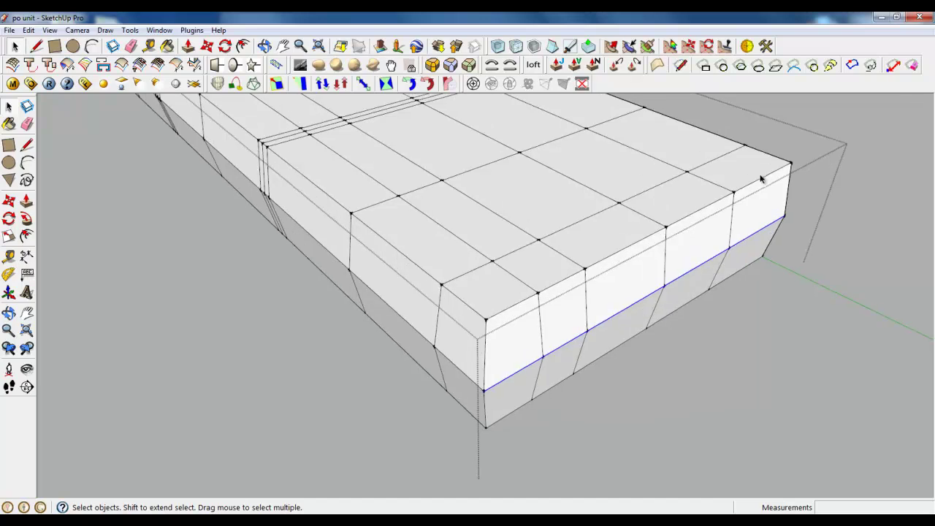
pyautogui.click(763, 177)
pyautogui.keyDown('ctrl'); pyautogui.click(644, 240); pyautogui.keyUp('ctrl')
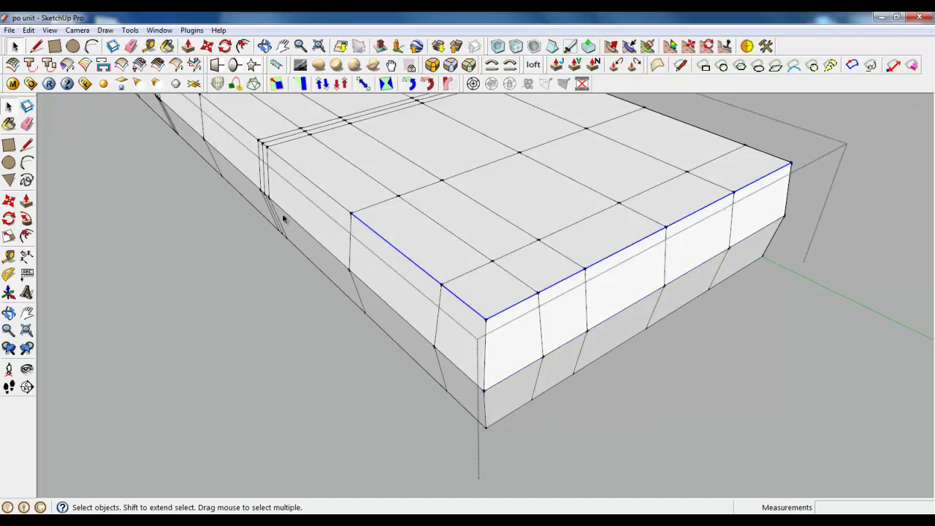
pyautogui.moveTo(282, 214); pyautogui.dragTo(535, 250, button='middle')
pyautogui.moveTo(504, 268); pyautogui.dragTo(557, 332)
pyautogui.moveTo(558, 332); pyautogui.dragTo(664, 452, button='middle')
pyautogui.scroll(5, 294, 294)
pyautogui.moveTo(307, 229); pyautogui.dragTo(604, 298, button='middle')
pyautogui.scroll(-3, 567, 303)
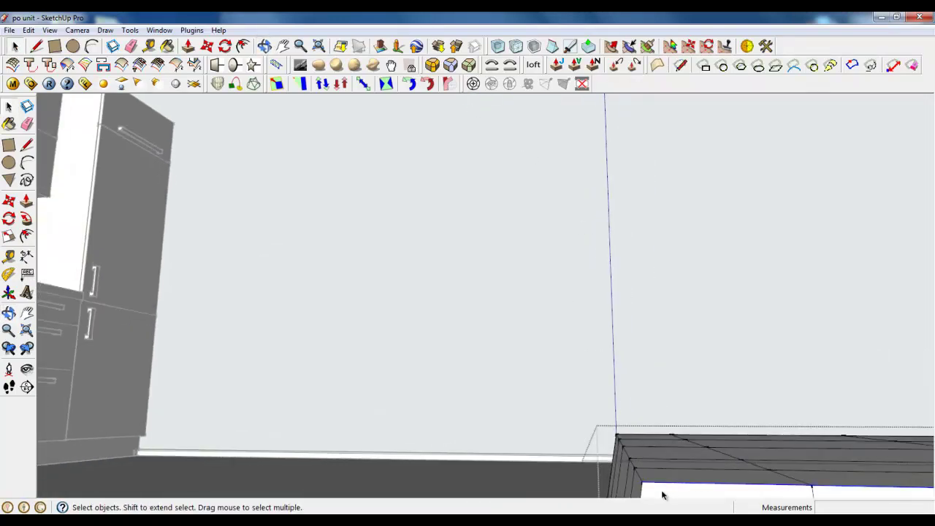
pyautogui.moveTo(662, 495); pyautogui.dragTo(619, 453, button='middle')
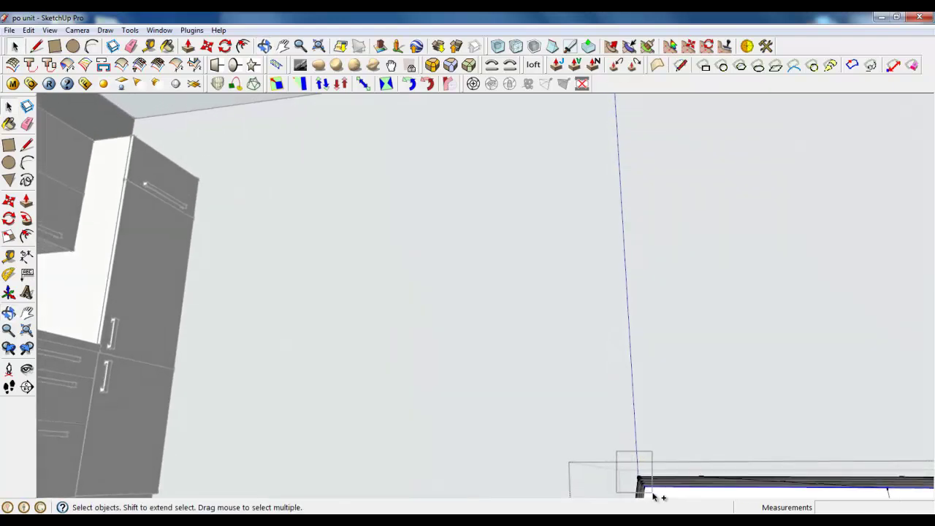
pyautogui.scroll(3, 658, 496)
pyautogui.scroll(-3, 511, 378)
pyautogui.moveTo(512, 378); pyautogui.dragTo(700, 439, button='middle')
pyautogui.scroll(3, 422, 390)
pyautogui.moveTo(477, 403); pyautogui.dragTo(611, 428, button='middle')
pyautogui.scroll(3, 612, 428)
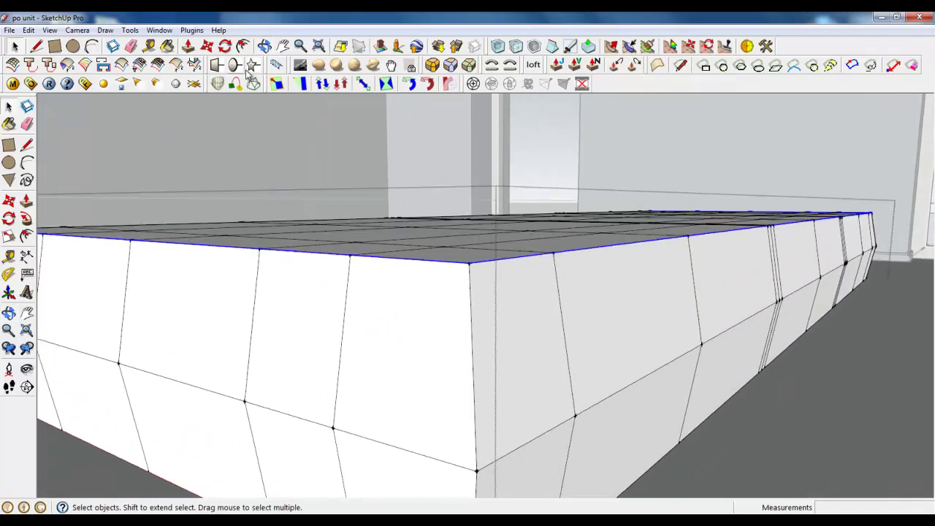
pyautogui.click(208, 47)
pyautogui.click(470, 264)
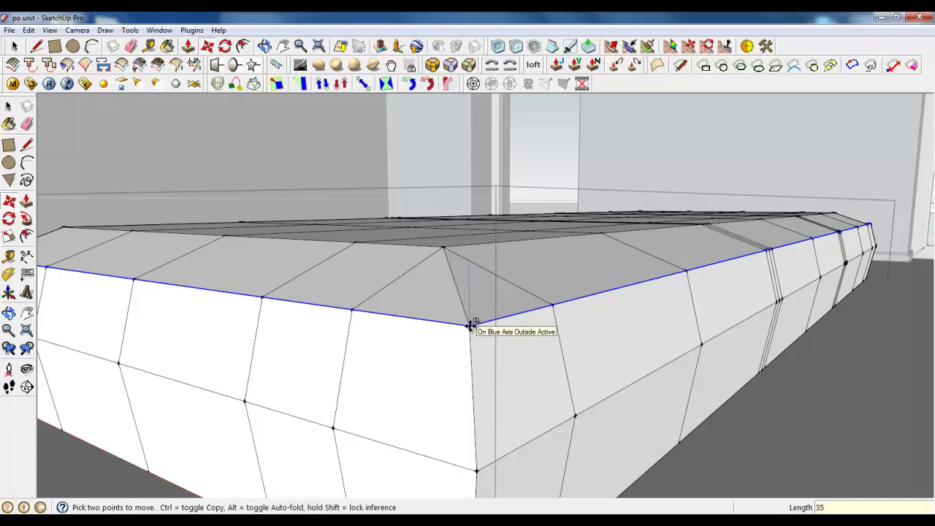
pyautogui.press('Return')
# Replace the wrongly folded diagonal at the sloped top corner with a line from the inner top corner to the outer corner.
pyautogui.moveTo(316, 399); pyautogui.dragTo(249, 417, button='middle')
pyautogui.scroll(4, 760, 275)
pyautogui.moveTo(729, 253); pyautogui.dragTo(474, 334, button='middle')
pyautogui.press('space')
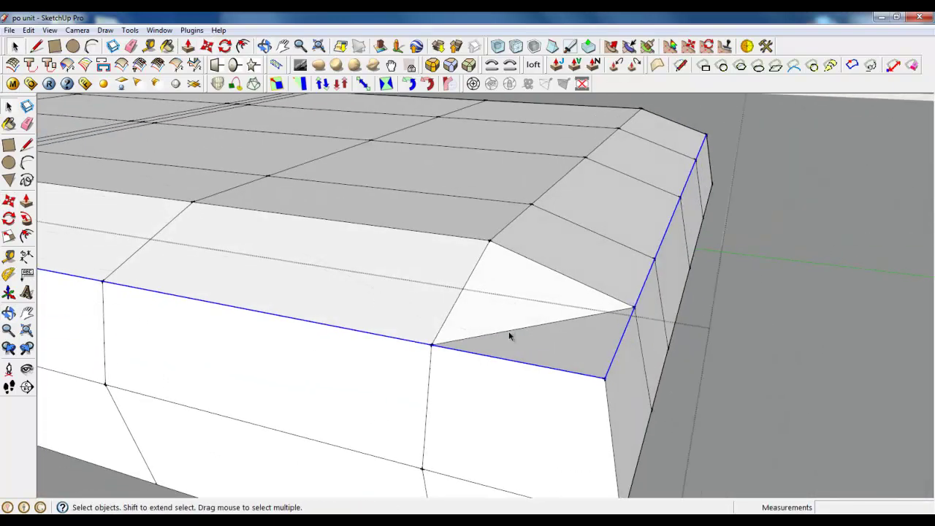
pyautogui.click(508, 332)
pyautogui.press('Delete')
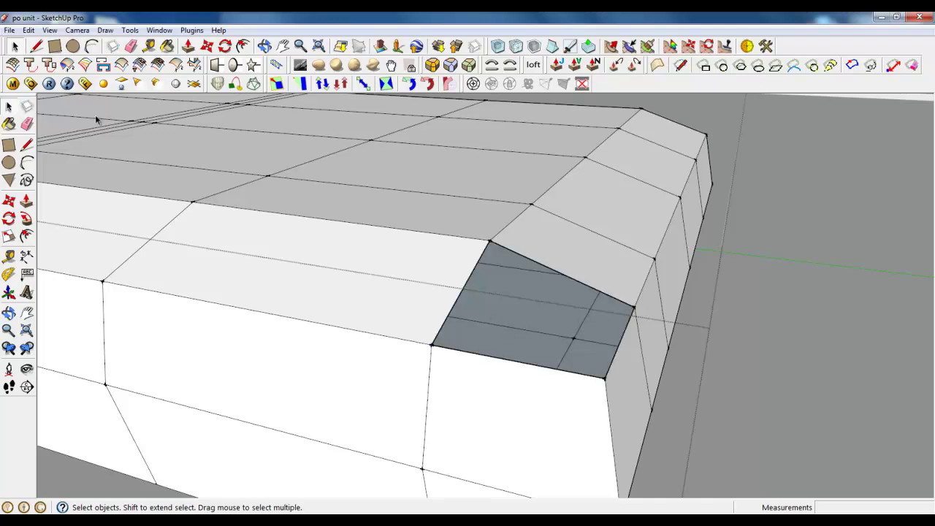
pyautogui.click(36, 46)
pyautogui.click(489, 239)
pyautogui.click(607, 377)
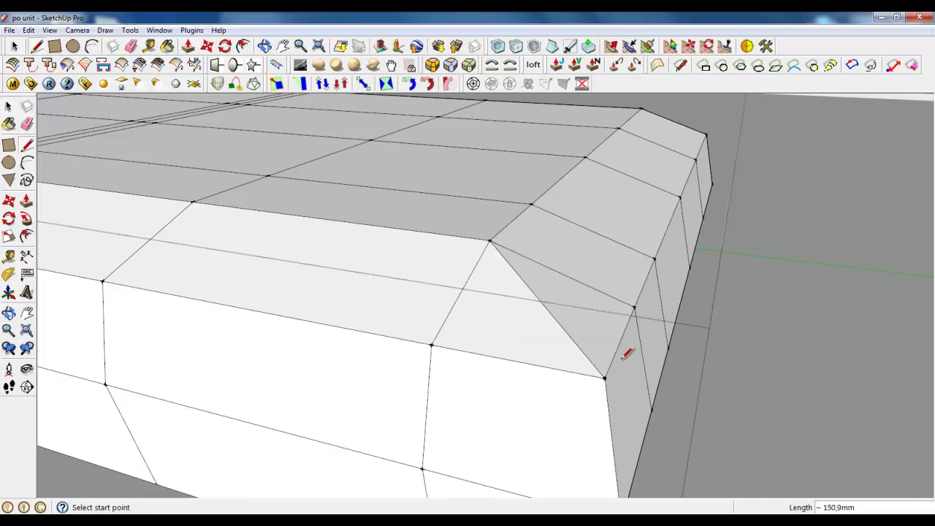
pyautogui.scroll(-2, 618, 356)
pyautogui.click(14, 46)
pyautogui.scroll(-2, 720, 290)
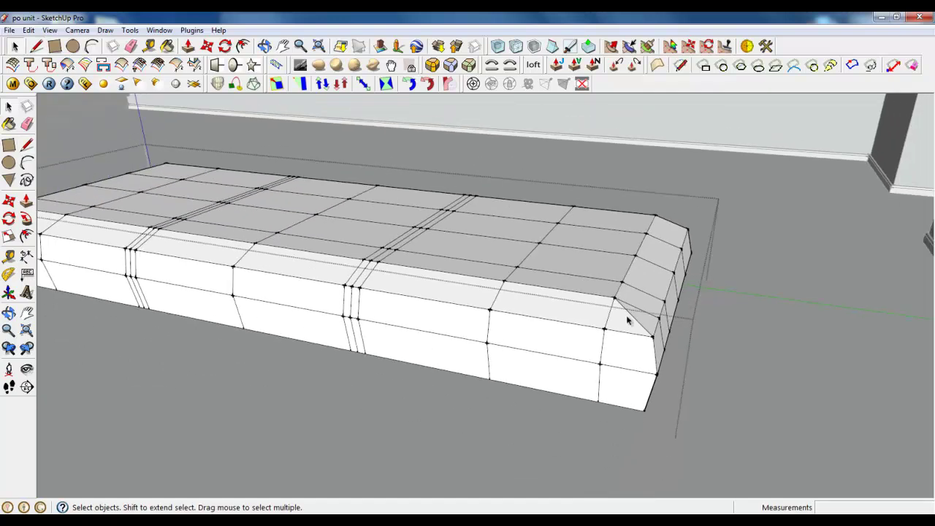
# Select the middle line of the triple seam nearer the far end, across the top and down the long side, without any faces.
pyautogui.scroll(2, 298, 306)
pyautogui.scroll(-2, 610, 330)
pyautogui.scroll(3, 388, 335)
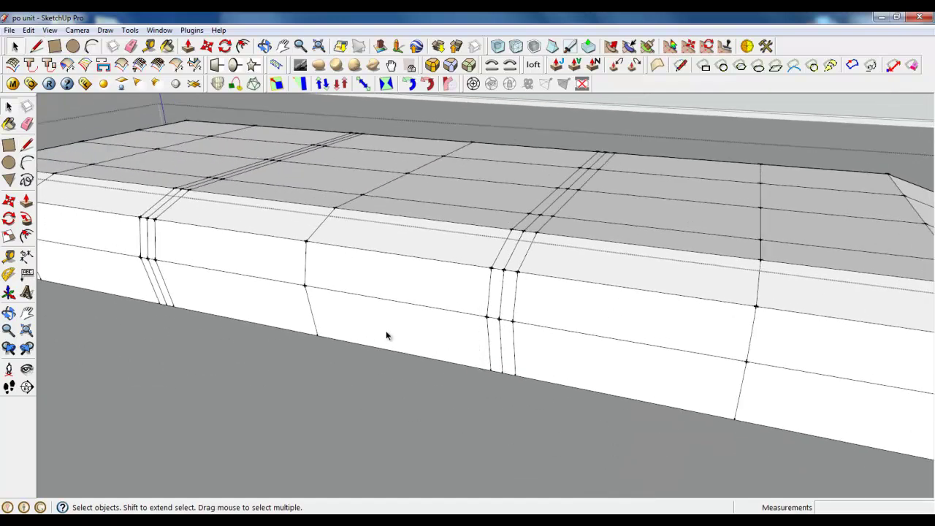
pyautogui.scroll(5, 601, 141)
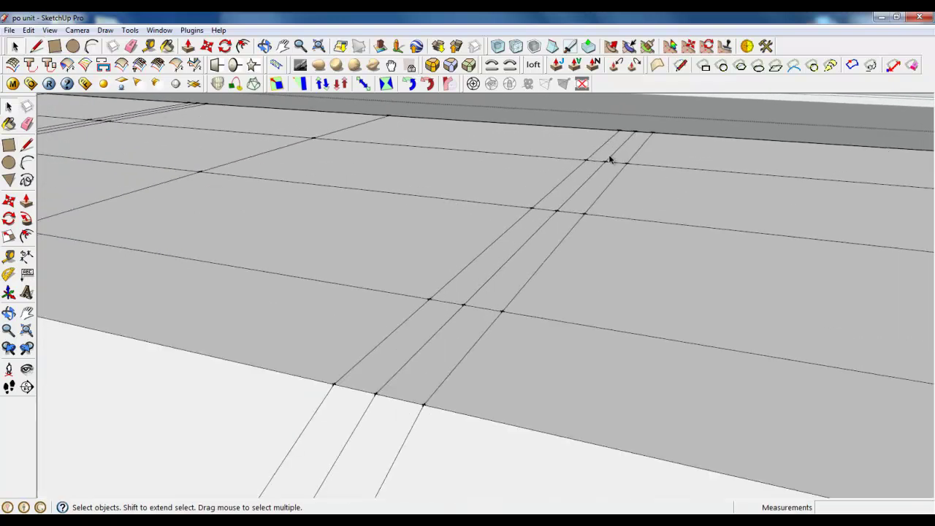
pyautogui.keyDown('ctrl'); pyautogui.click(611, 155); pyautogui.keyUp('ctrl')
pyautogui.keyDown('ctrl'); pyautogui.click(479, 289); pyautogui.keyUp('ctrl')
pyautogui.keyDown('ctrl'); pyautogui.click(447, 330); pyautogui.keyUp('ctrl')
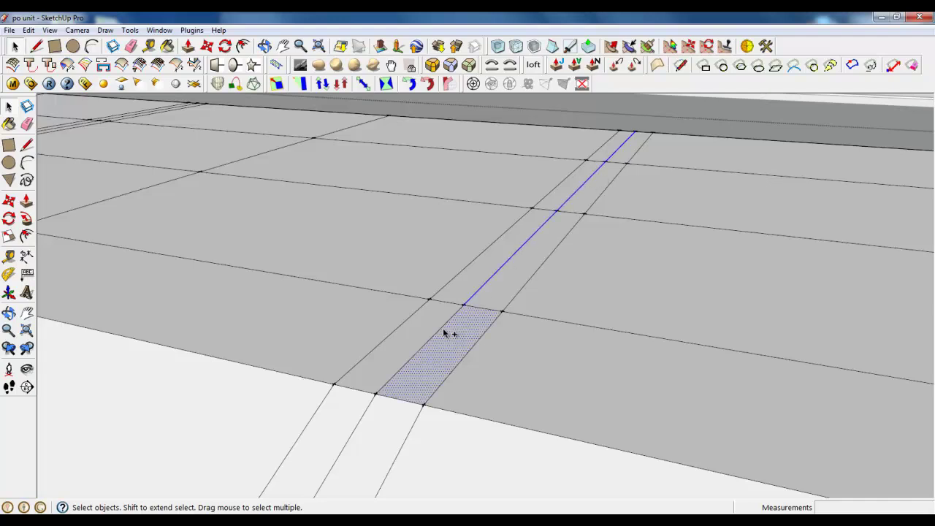
pyautogui.keyDown('ctrl'); pyautogui.scroll(-2, 449, 318); pyautogui.keyUp('ctrl')
pyautogui.keyDown('ctrl'); pyautogui.click(488, 298); pyautogui.keyUp('ctrl')
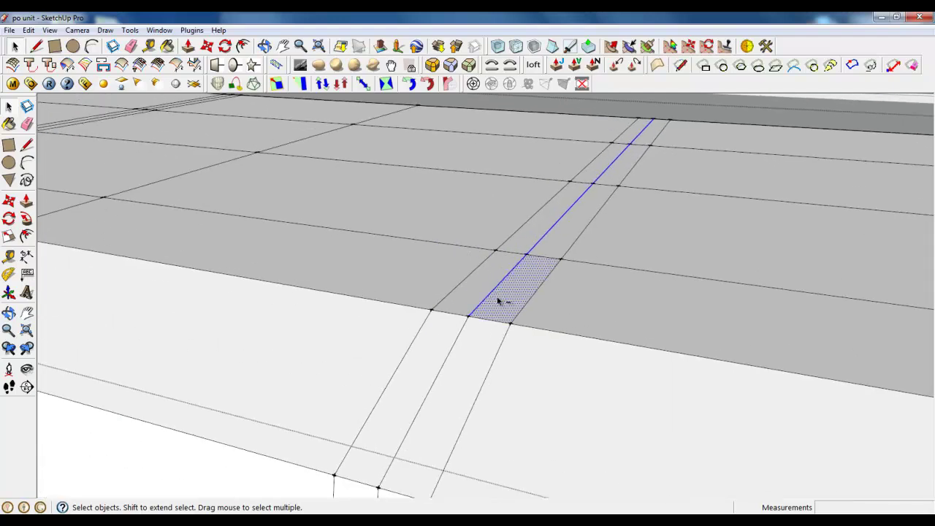
pyautogui.keyDown('shift'); pyautogui.click(498, 300); pyautogui.keyUp('shift')
pyautogui.scroll(-2, 482, 311)
pyautogui.keyDown('ctrl'); pyautogui.scroll(-3, 503, 258); pyautogui.keyUp('ctrl')
pyautogui.keyDown('ctrl'); pyautogui.scroll(3, 464, 352); pyautogui.keyUp('ctrl')
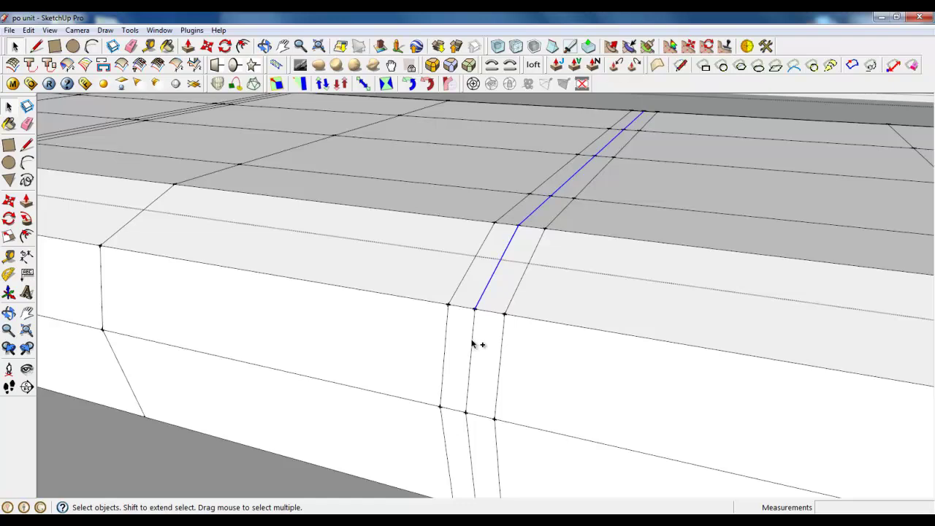
pyautogui.keyDown('ctrl'); pyautogui.click(473, 341); pyautogui.keyUp('ctrl')
pyautogui.keyDown('ctrl'); pyautogui.scroll(-2, 471, 350); pyautogui.keyUp('ctrl')
pyautogui.keyDown('ctrl'); pyautogui.scroll(1, 472, 388); pyautogui.keyUp('ctrl')
pyautogui.keyDown('ctrl'); pyautogui.click(478, 392); pyautogui.keyUp('ctrl')
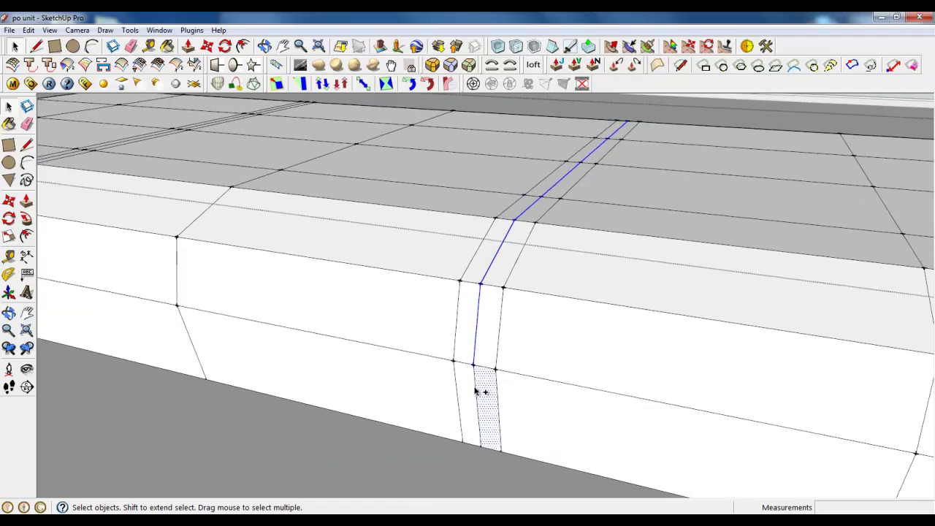
pyautogui.scroll(-3, 226, 344)
# Add the middle line of the triple seam nearer the origin to the selection, from the side's lower edge across the top.
pyautogui.scroll(3, 228, 305)
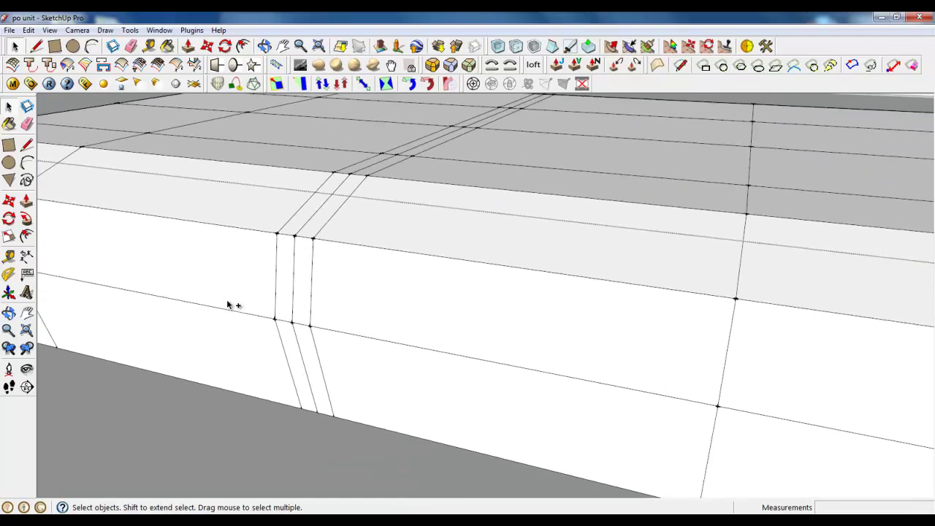
pyautogui.keyDown('ctrl'); pyautogui.click(298, 346); pyautogui.keyUp('ctrl')
pyautogui.keyDown('ctrl'); pyautogui.click(293, 283); pyautogui.keyUp('ctrl')
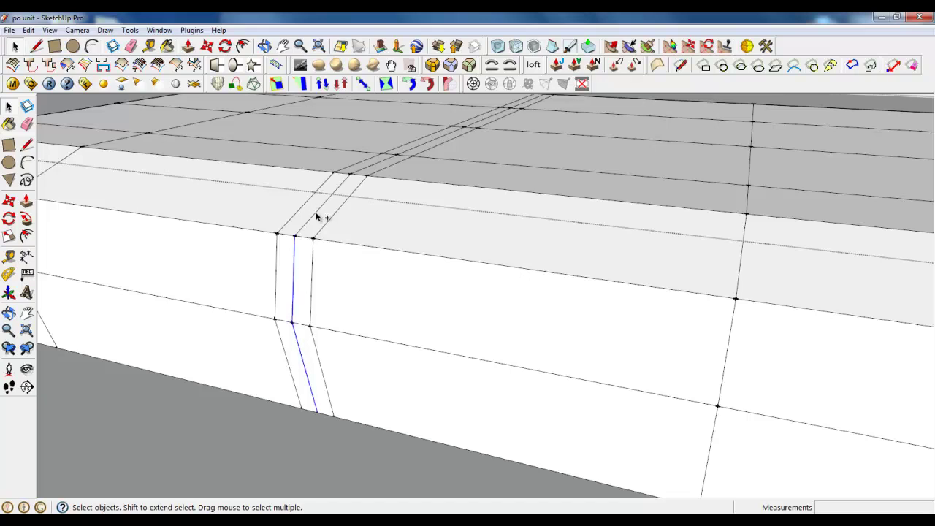
pyautogui.keyDown('ctrl'); pyautogui.click(317, 213); pyautogui.keyUp('ctrl')
pyautogui.keyDown('ctrl'); pyautogui.click(373, 165); pyautogui.keyUp('ctrl')
pyautogui.keyDown('ctrl'); pyautogui.click(419, 145); pyautogui.keyUp('ctrl')
pyautogui.keyDown('ctrl'); pyautogui.click(484, 122); pyautogui.keyUp('ctrl')
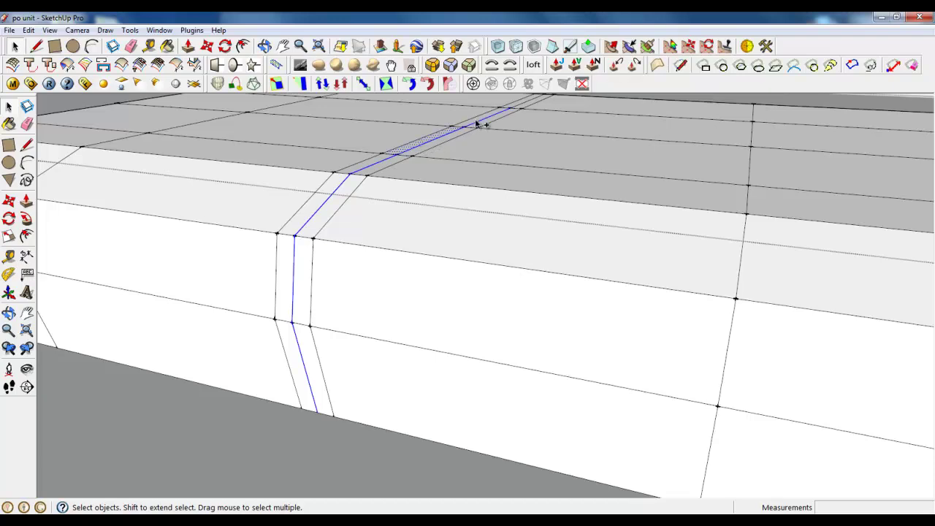
pyautogui.keyDown('ctrl'); pyautogui.keyDown('shift'); pyautogui.click(440, 135); pyautogui.keyUp('shift'); pyautogui.keyUp('ctrl')
pyautogui.scroll(-2, 434, 307)
pyautogui.scroll(8, 499, 136)
pyautogui.scroll(-6, 458, 242)
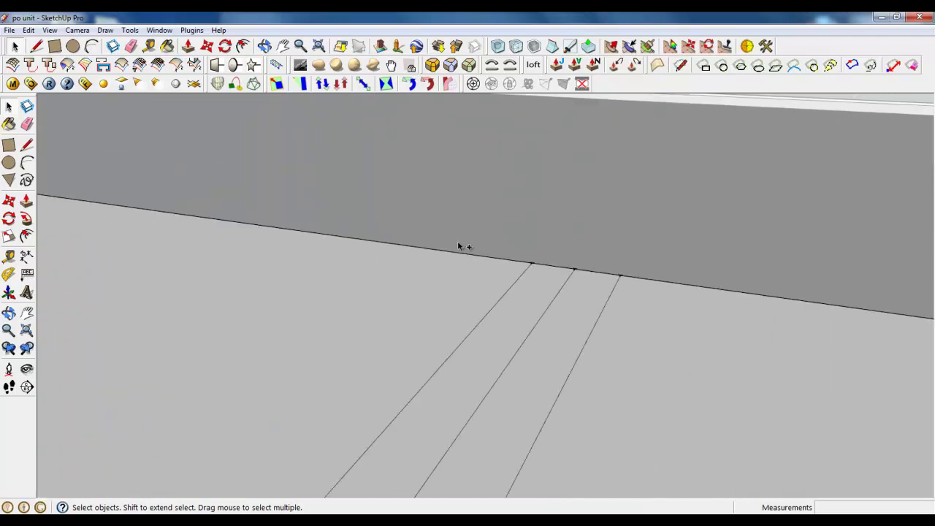
pyautogui.scroll(-3, 350, 315)
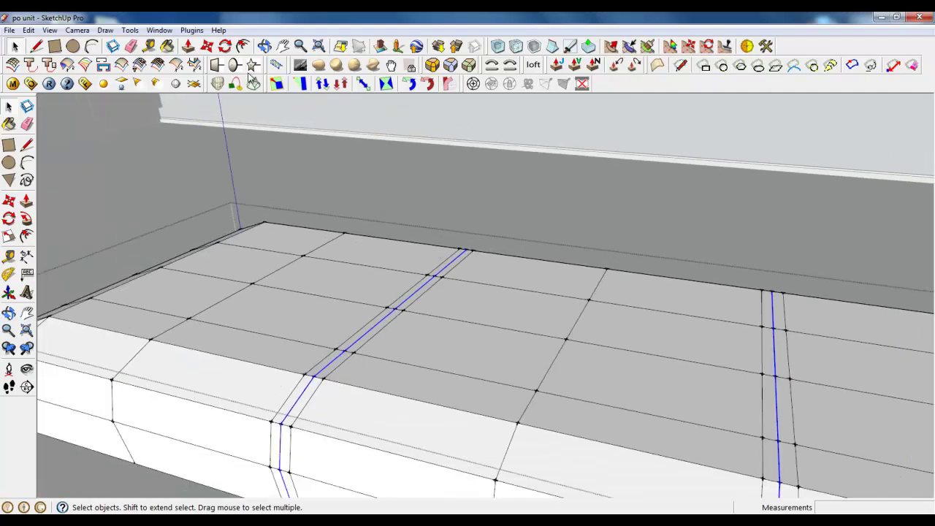
# Move both selected middle seam lines slightly upward along the blue axis.
pyautogui.click(208, 45)
pyautogui.scroll(3, 313, 358)
pyautogui.click(315, 345)
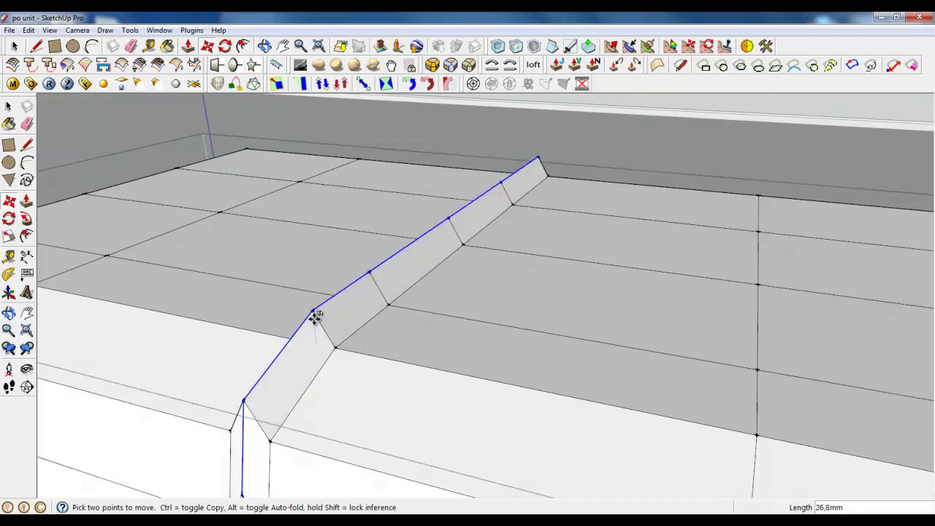
pyautogui.click(315, 330)
pyautogui.scroll(-5, 315, 329)
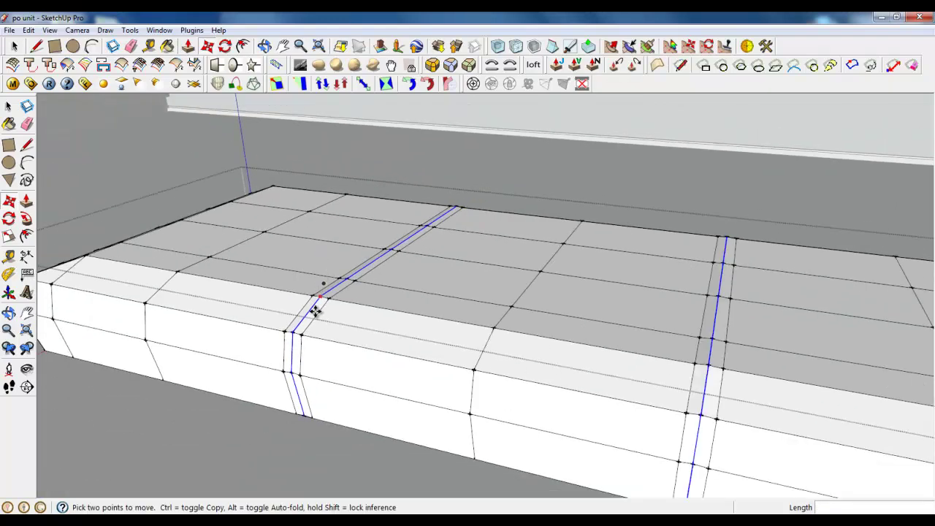
# Select only the lower middle edge of each of the two seams on the long side.
pyautogui.press('space')
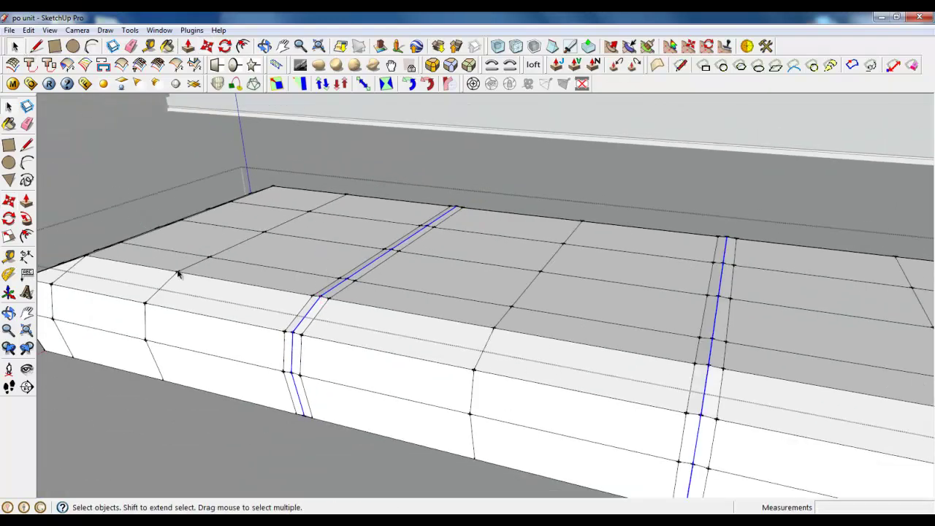
pyautogui.click(298, 406)
pyautogui.moveTo(690, 483); pyautogui.dragTo(403, 417, button='middle')
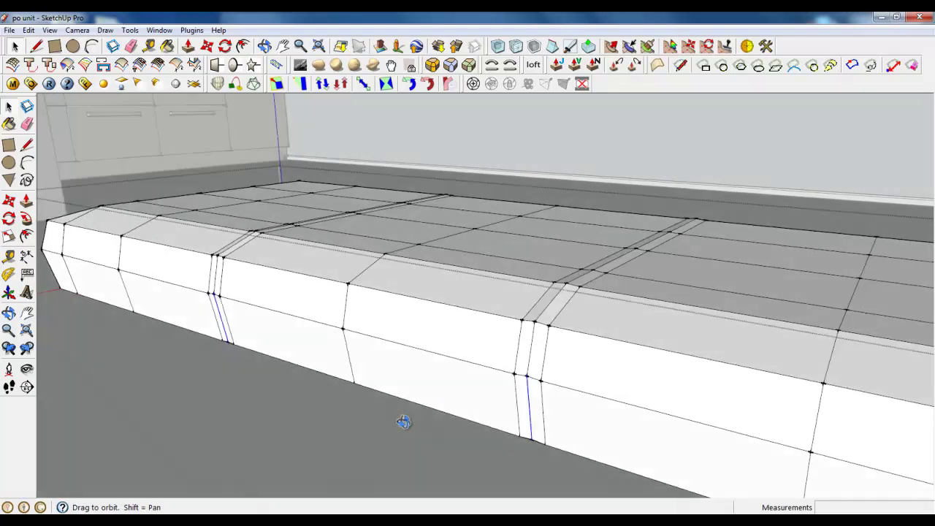
pyautogui.scroll(5, 382, 265)
pyautogui.moveTo(373, 306); pyautogui.dragTo(383, 213, button='middle')
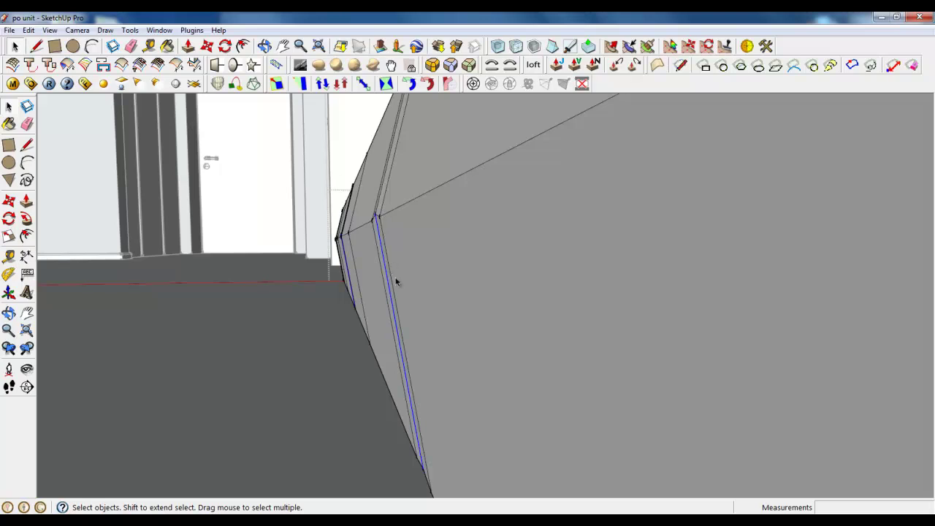
pyautogui.moveTo(397, 283); pyautogui.dragTo(461, 313, button='middle')
# Try to move the two lower middle seam edges outward along the red axis.
pyautogui.press('m')
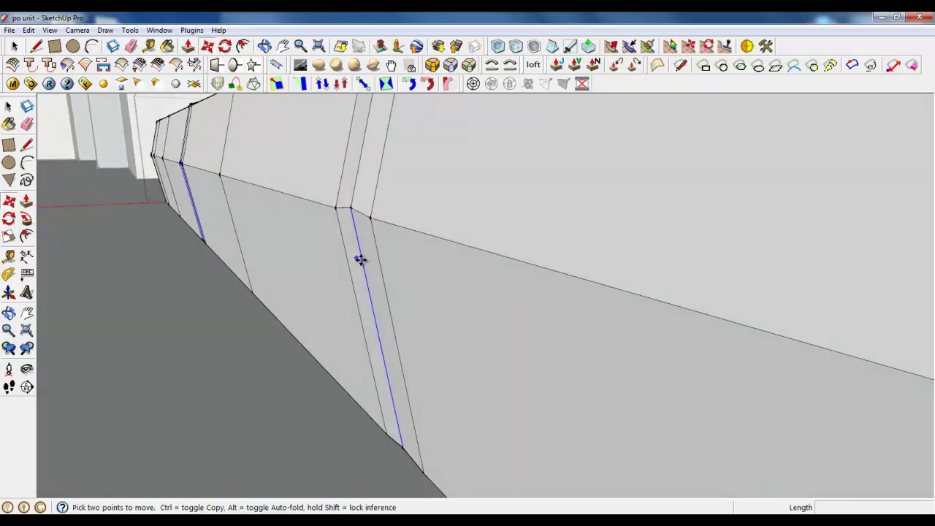
pyautogui.click(359, 262)
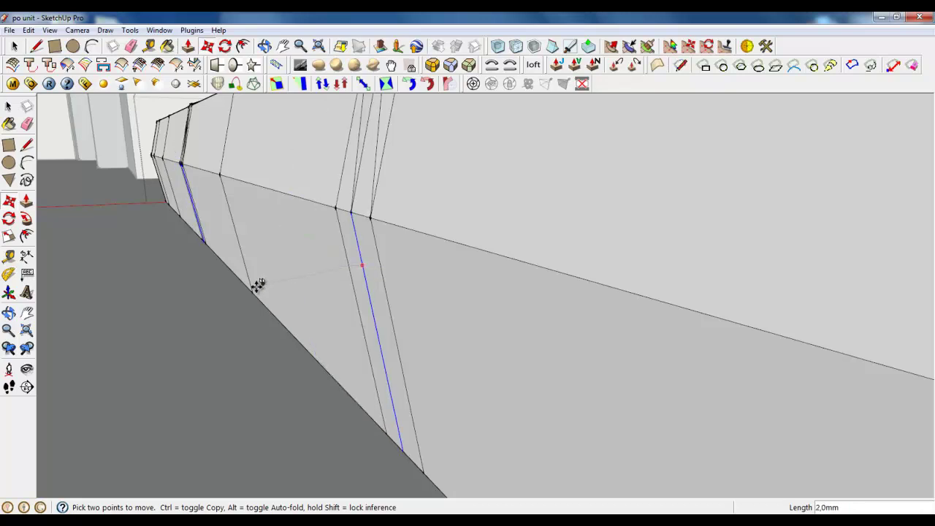
pyautogui.moveTo(171, 372); pyautogui.dragTo(259, 365, button='middle')
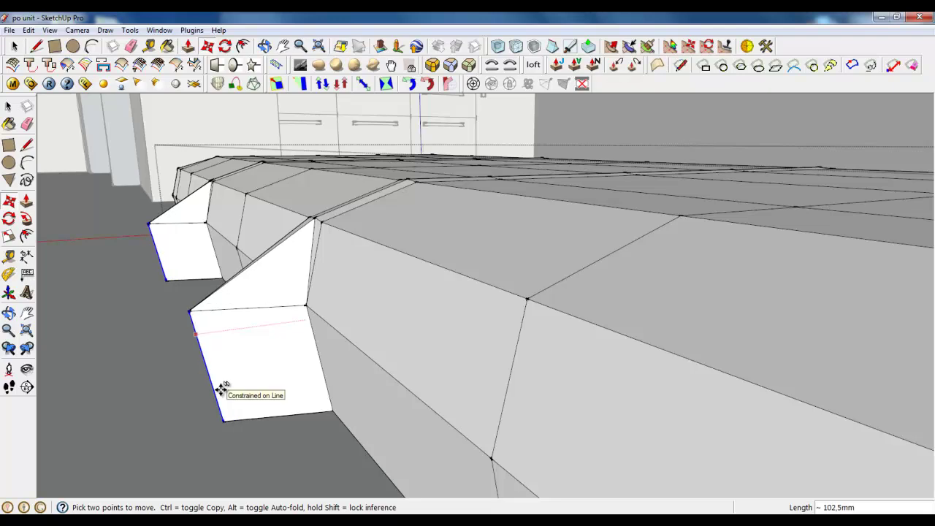
pyautogui.press('Escape')
pyautogui.scroll(-3, 432, 309)
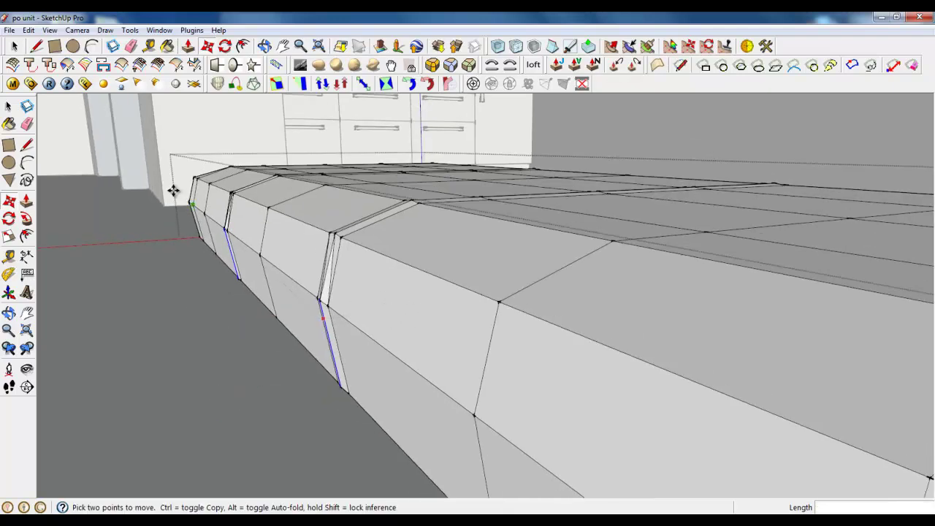
pyautogui.click(15, 46)
pyautogui.scroll(-4, 355, 262)
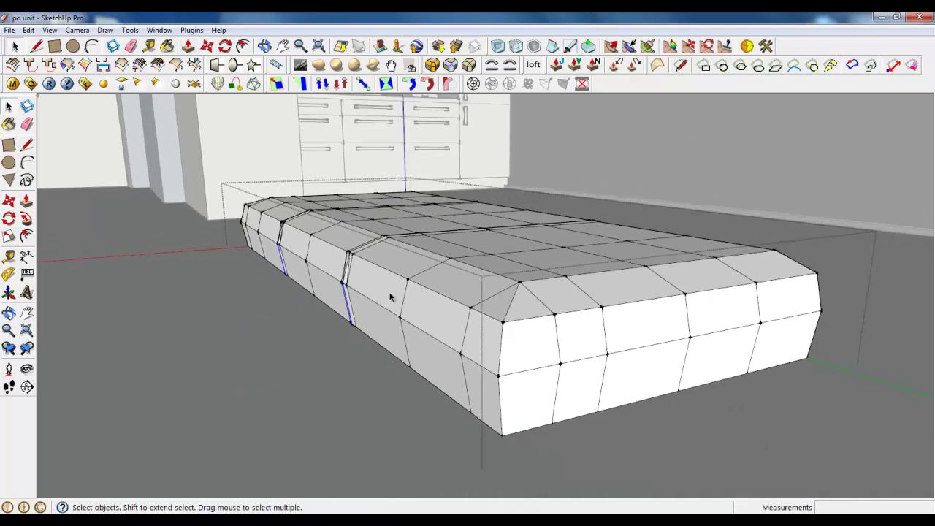
# Select the whole block mesh and subdivide it once while keeping its overall shape.
pyautogui.moveTo(369, 299); pyautogui.dragTo(398, 297, button='middle')
pyautogui.moveTo(138, 132); pyautogui.dragTo(882, 471)
pyautogui.scroll(1, 527, 315)
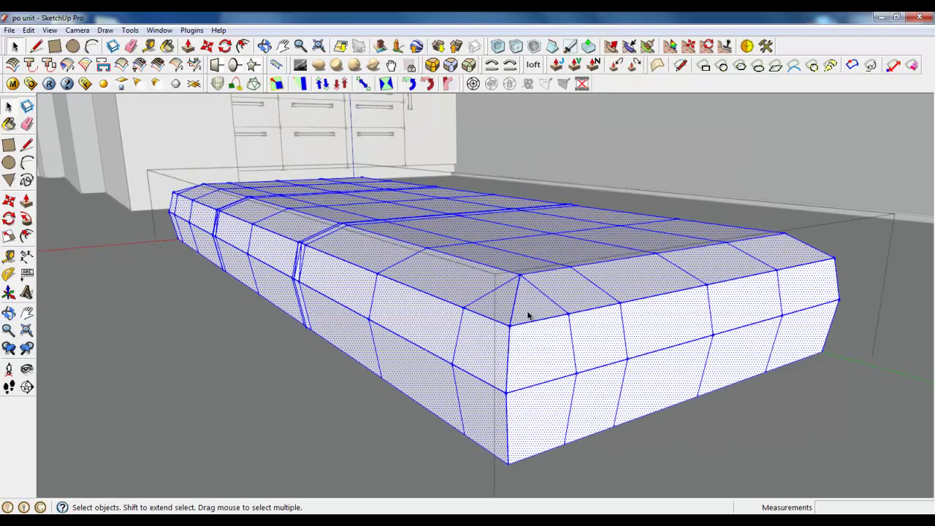
pyautogui.click(518, 47)
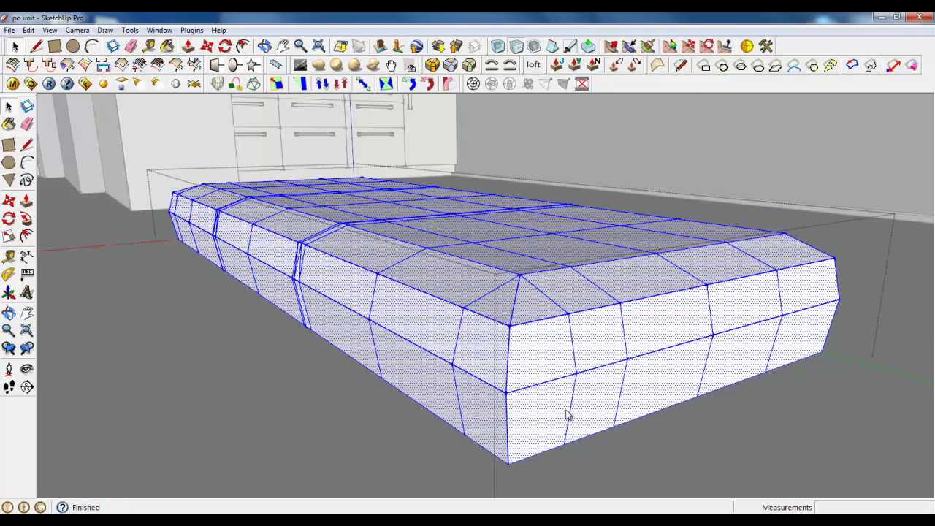
pyautogui.click(592, 450)
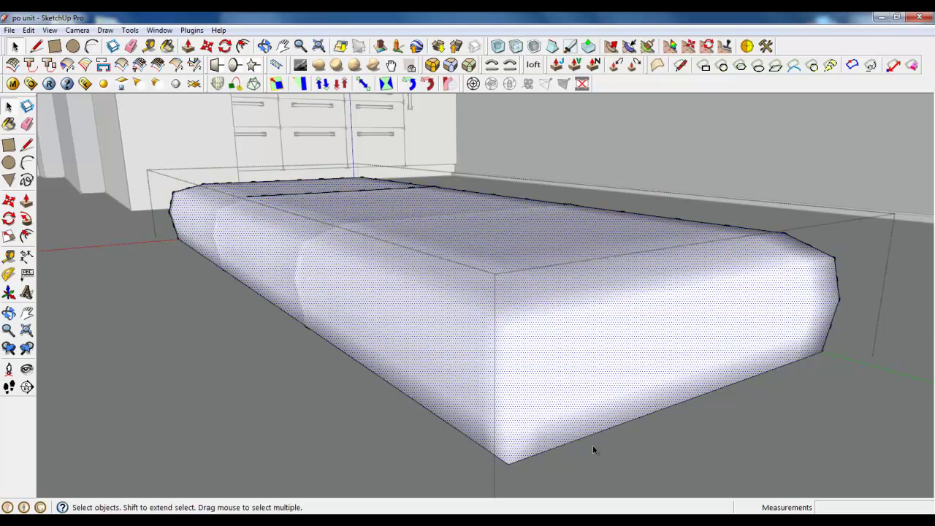
# Unsoften all edges of the subdivided mesh by setting the angle between normals to 0 degrees.
pyautogui.rightClick(336, 272)
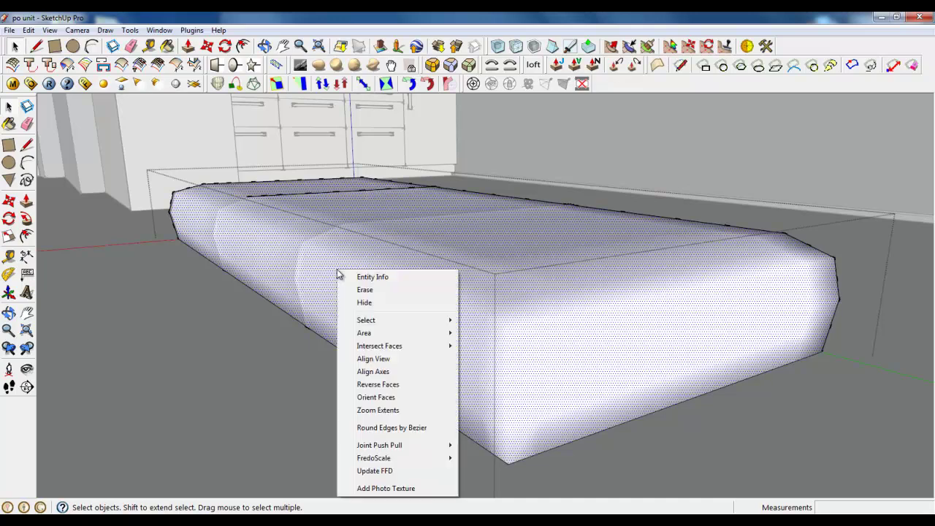
pyautogui.click(336, 244)
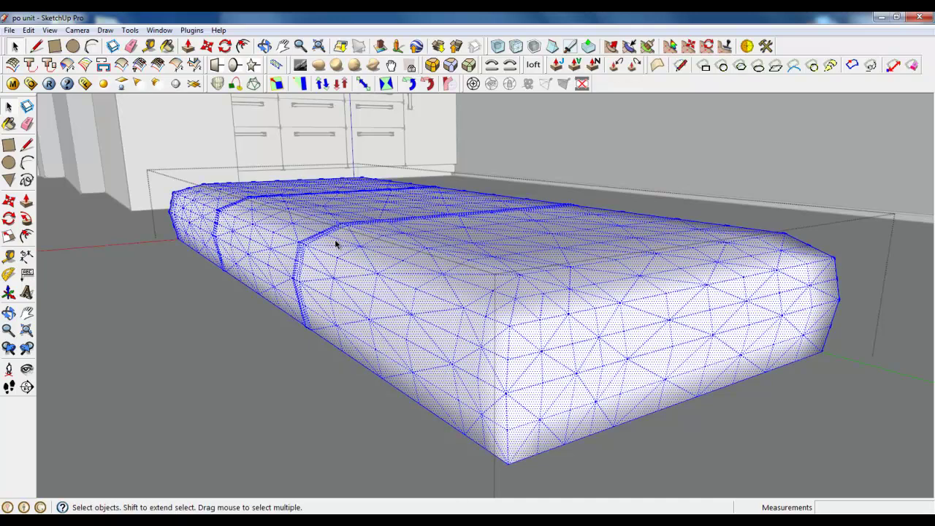
pyautogui.scroll(1, 605, 350)
pyautogui.rightClick(468, 257)
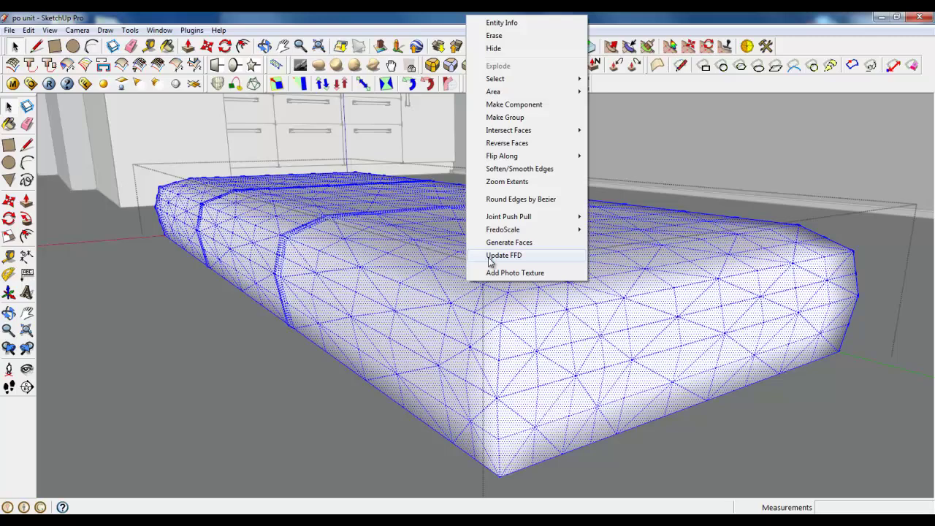
pyautogui.click(509, 170)
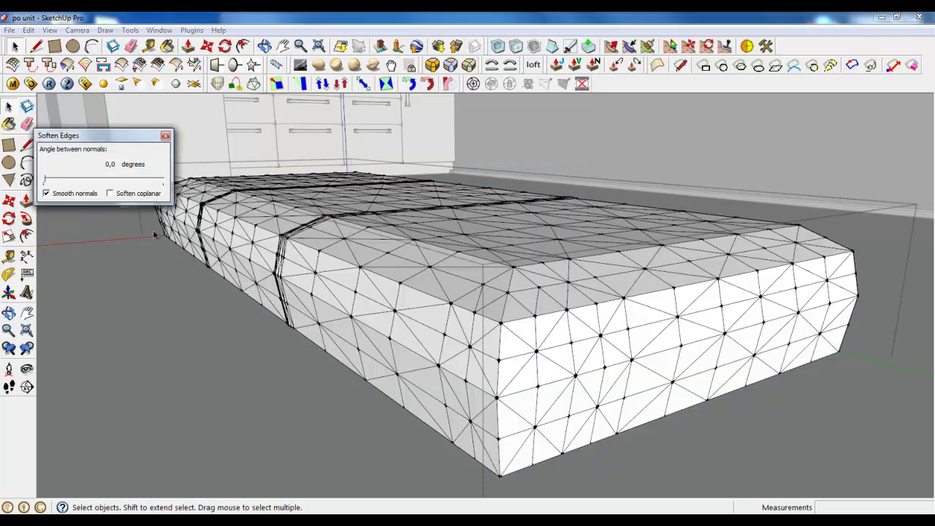
pyautogui.moveTo(46, 185)
pyautogui.mouseDown()
pyautogui.moveTo(61, 185)
pyautogui.moveTo(43, 190)
pyautogui.mouseUp()
pyautogui.click(166, 137)
# Try Subdivide and Smooth on the whole mesh with 2 iterations.
pyautogui.tripleClick(522, 383)
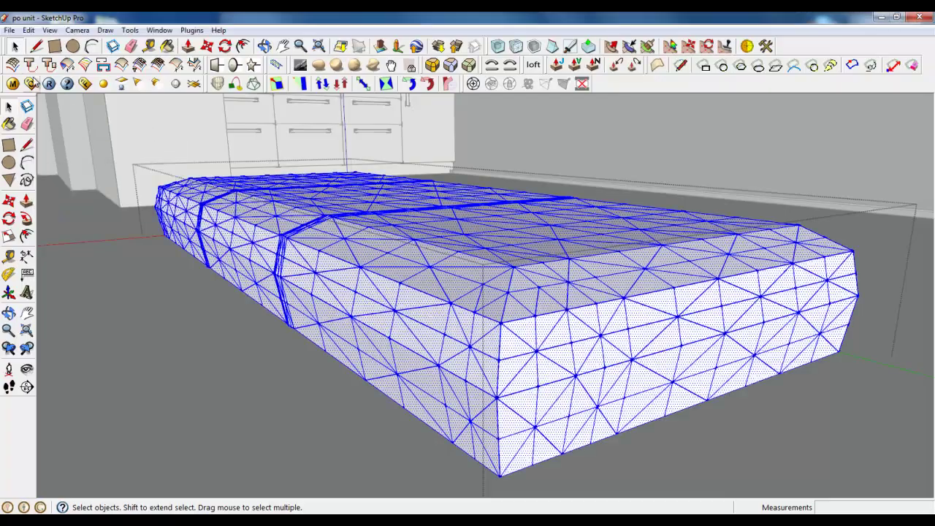
pyautogui.moveTo(522, 383); pyautogui.dragTo(628, 329, button='middle')
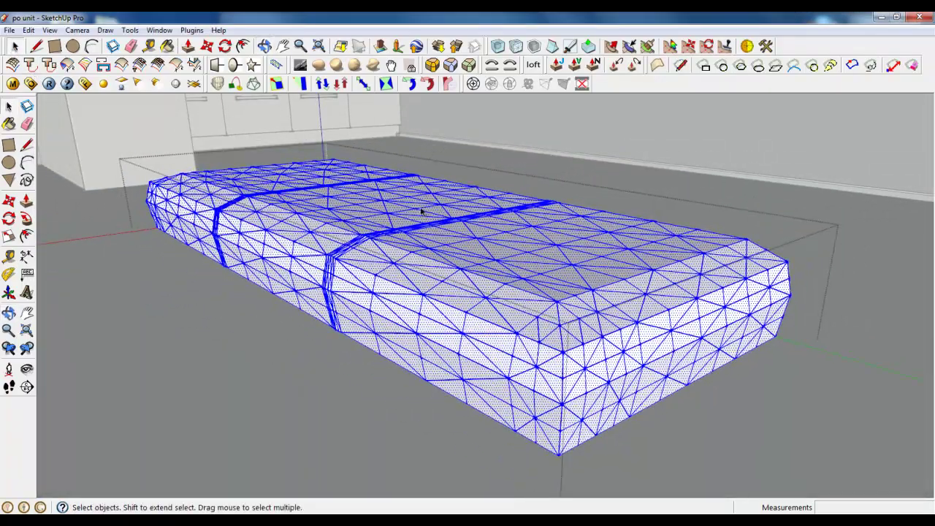
pyautogui.scroll(3, 613, 406)
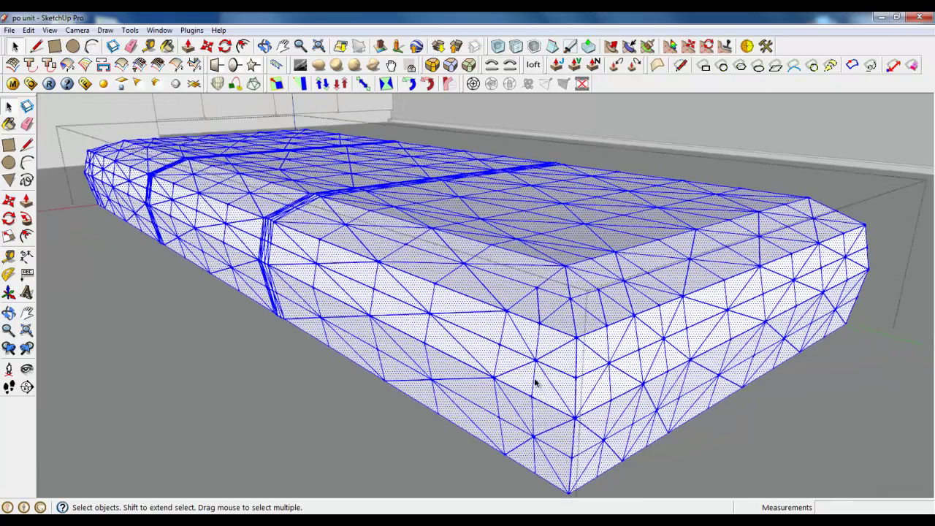
pyautogui.moveTo(534, 382); pyautogui.dragTo(516, 276, button='middle')
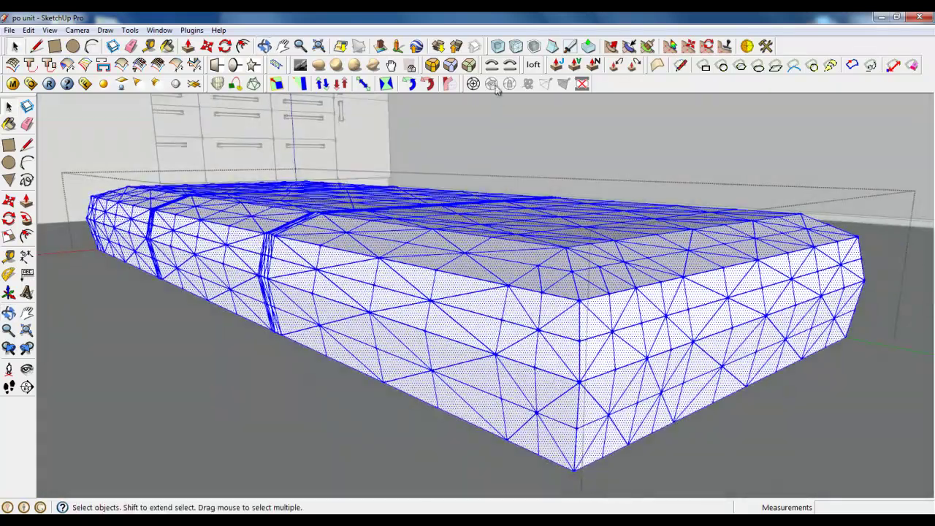
pyautogui.click(500, 49)
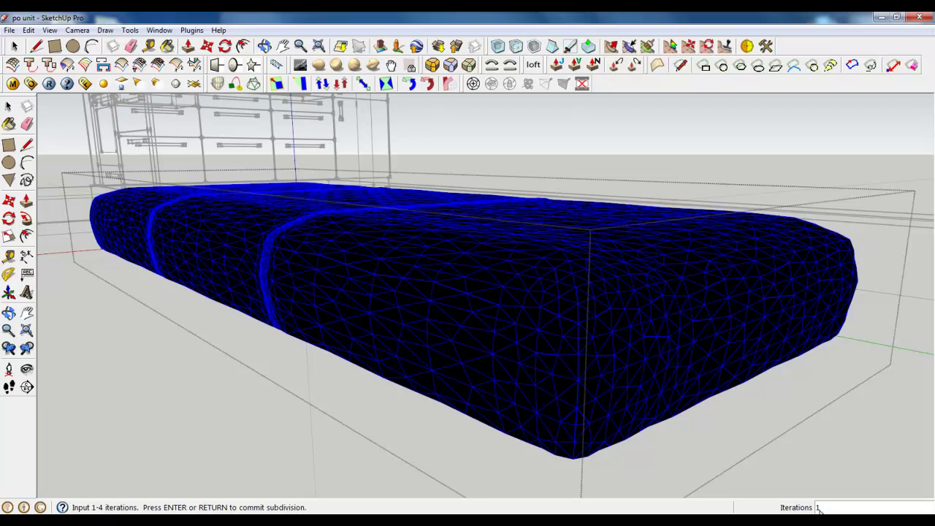
pyautogui.write('2')
pyautogui.press('Return')
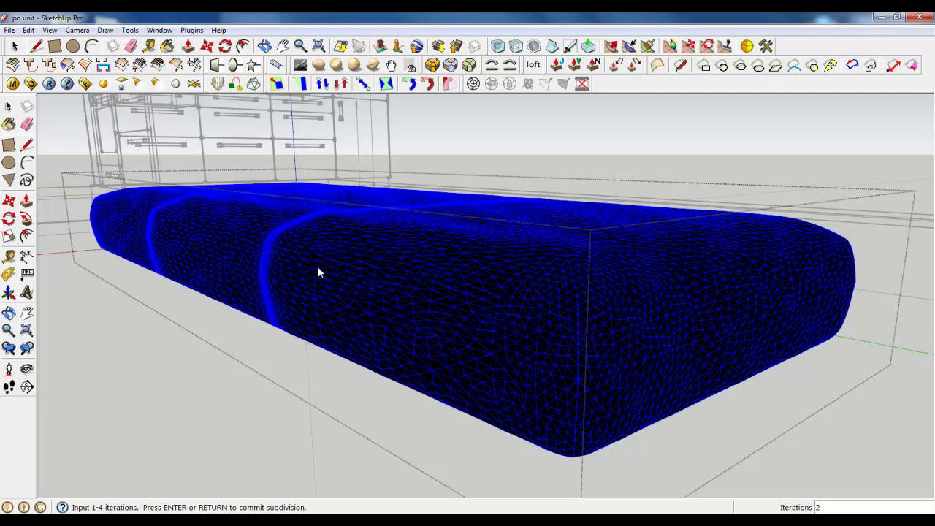
pyautogui.press('Escape')
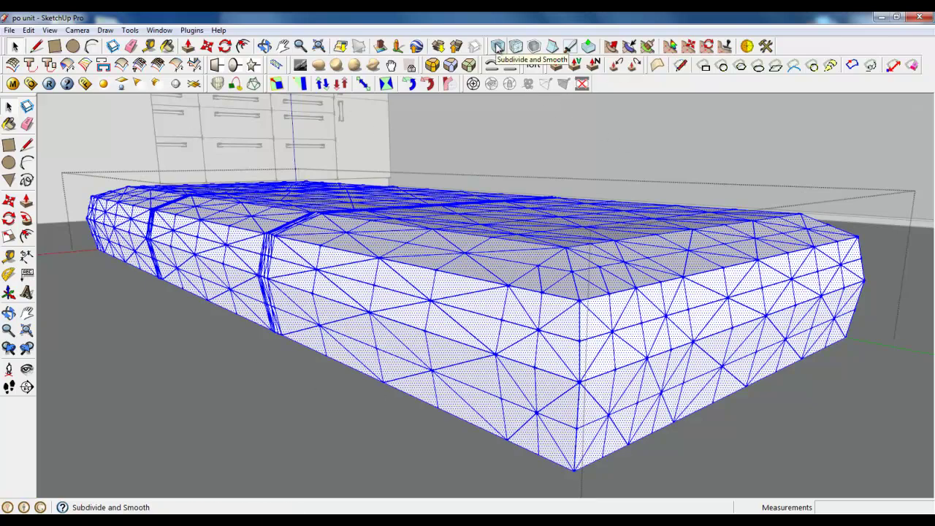
# Leave the seat mesh's group and draw a horizontal rectangle about 1814 by 154 mm along its long side.
pyautogui.moveTo(344, 263); pyautogui.dragTo(776, 354, button='middle')
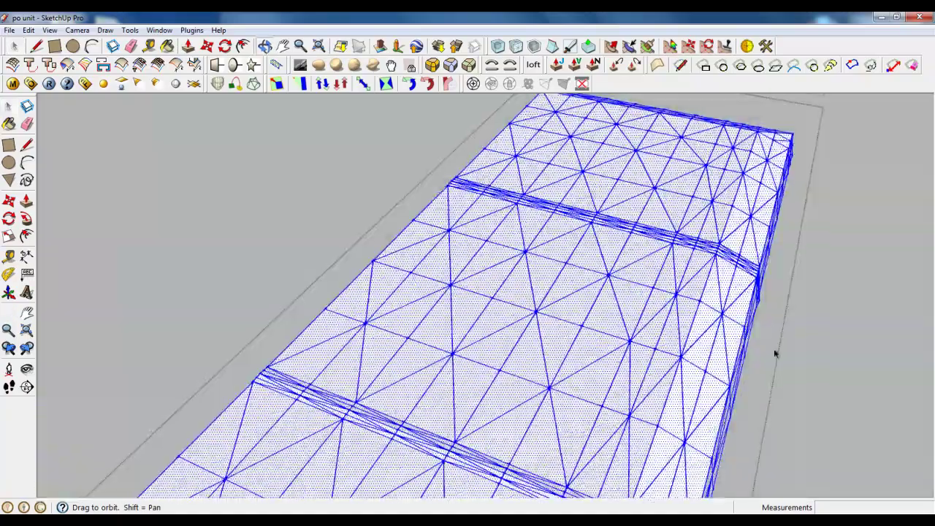
pyautogui.scroll(-5, 481, 276)
pyautogui.moveTo(393, 283); pyautogui.dragTo(529, 336, button='middle')
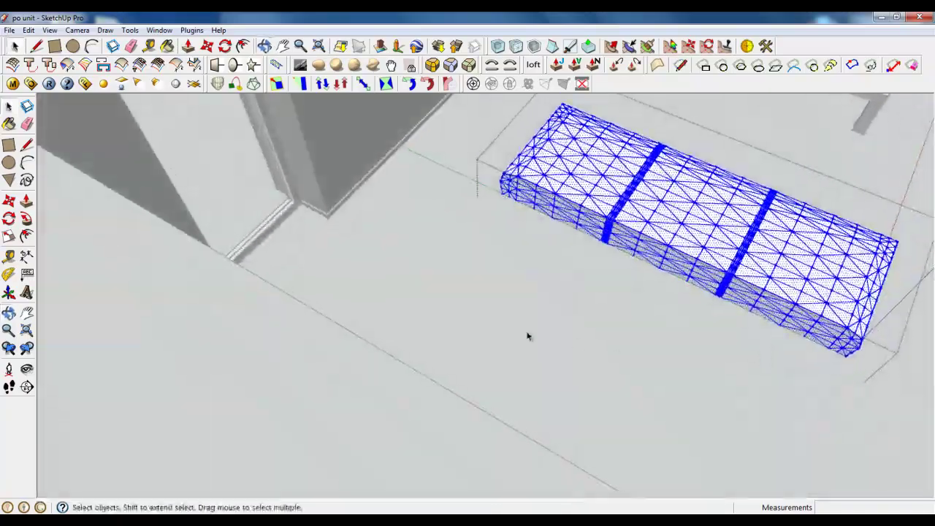
pyautogui.scroll(-4, 457, 296)
pyautogui.moveTo(468, 292); pyautogui.dragTo(655, 315, button='middle')
pyautogui.scroll(5, 598, 242)
pyautogui.moveTo(565, 245); pyautogui.dragTo(307, 246, button='middle')
pyautogui.press('r')
pyautogui.scroll(3, 313, 298)
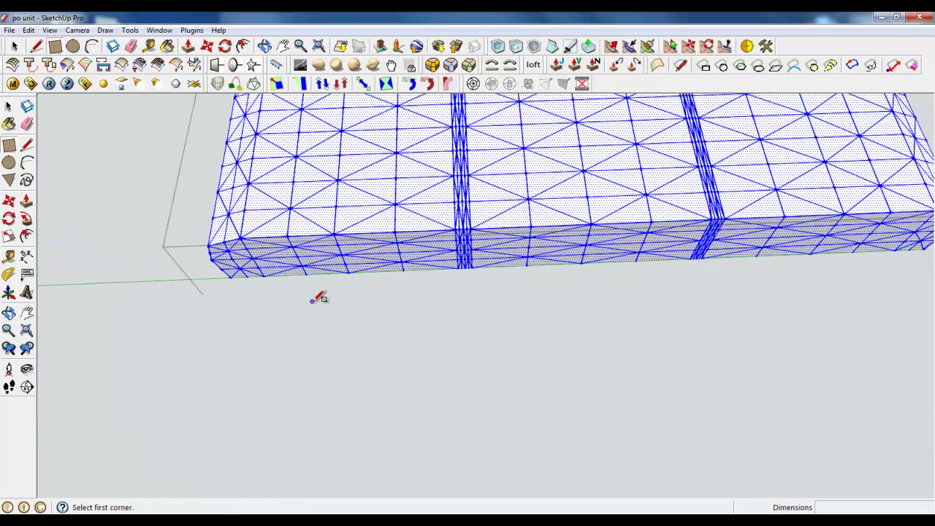
pyautogui.rightClick(313, 301)
pyautogui.click(325, 310)
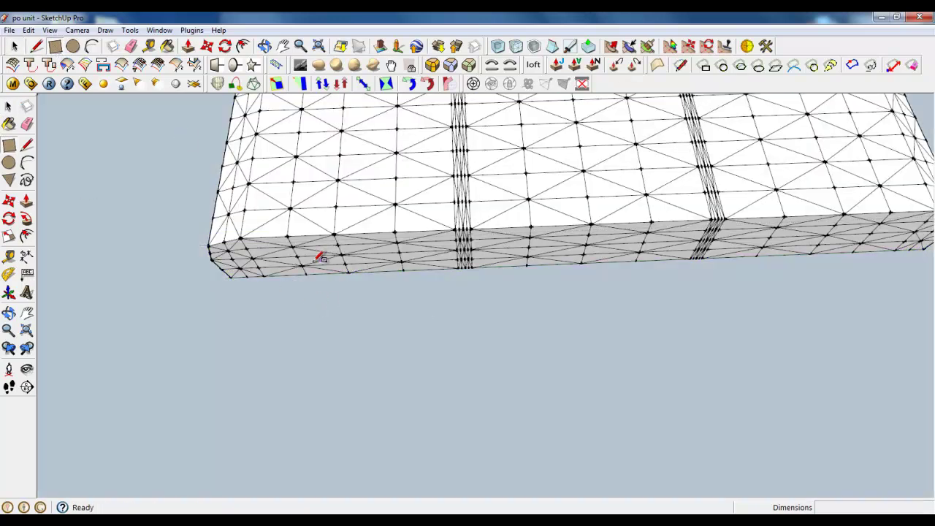
pyautogui.click(316, 261)
pyautogui.scroll(-4, 236, 355)
pyautogui.scroll(5, 434, 315)
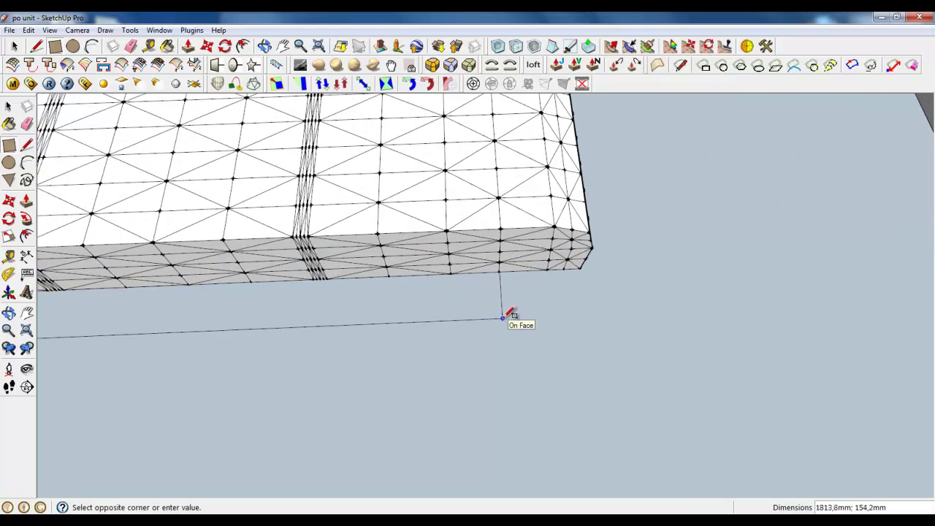
pyautogui.click(503, 317)
# Make the new rectangle along the seat's long side, including its edges, a group.
pyautogui.press('space')
pyautogui.click(335, 314)
pyautogui.rightClick(337, 310)
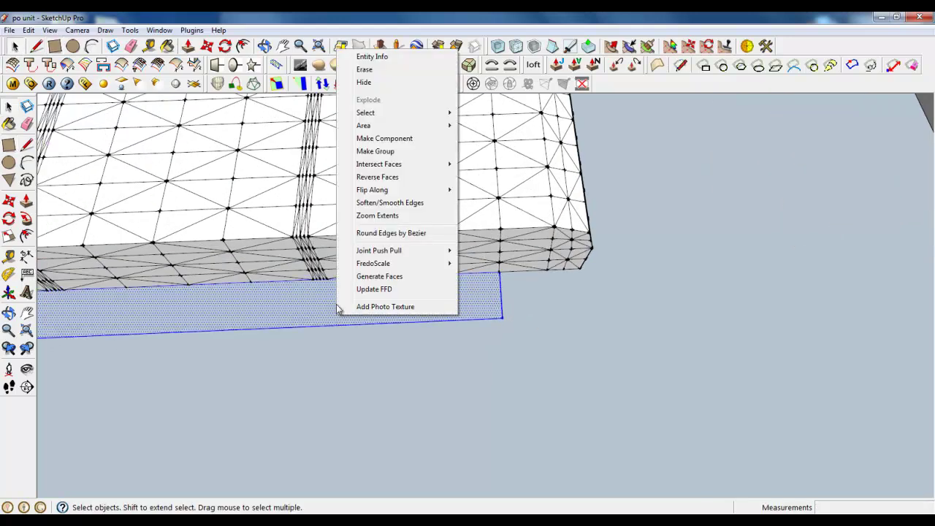
pyautogui.click(375, 151)
# Open the rectangle's group and extrude its face upward 450 mm into a backrest block.
pyautogui.moveTo(434, 299); pyautogui.dragTo(272, 345, button='middle')
pyautogui.scroll(3, 453, 185)
pyautogui.click(189, 46)
pyautogui.click(323, 238)
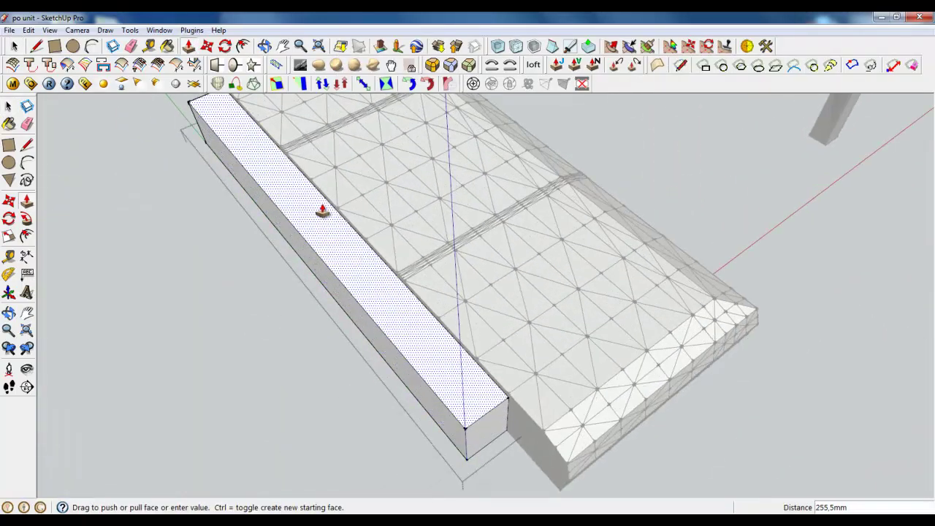
pyautogui.write('450')
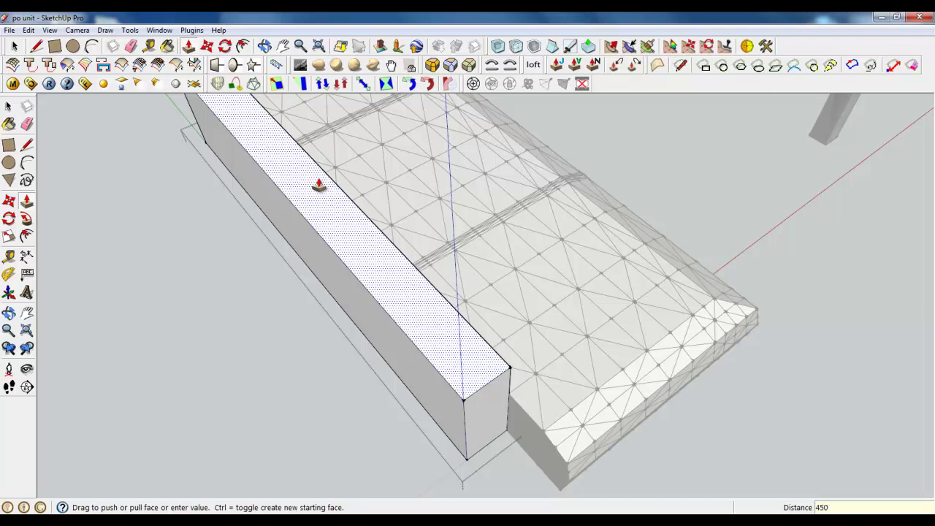
pyautogui.press('Return')
# Leave the backrest block's group and hide the seat mesh.
pyautogui.moveTo(318, 183); pyautogui.dragTo(412, 383, button='middle')
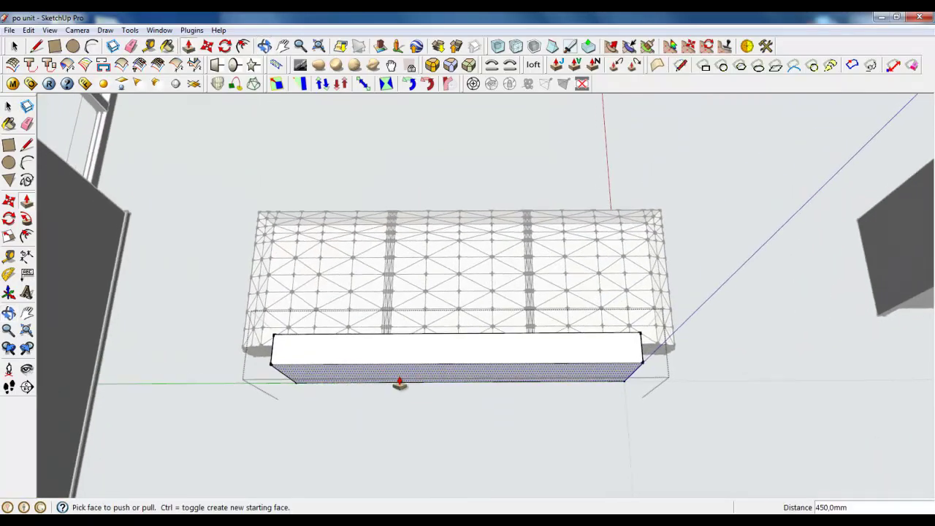
pyautogui.scroll(3, 402, 365)
pyautogui.scroll(-3, 351, 383)
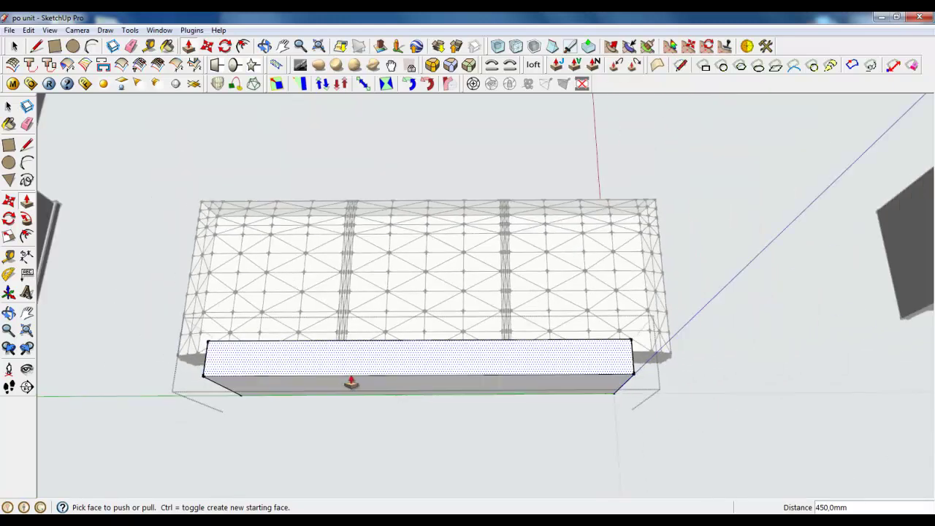
pyautogui.press('r')
pyautogui.moveTo(278, 295); pyautogui.dragTo(448, 328, button='middle')
pyautogui.scroll(-5, 432, 273)
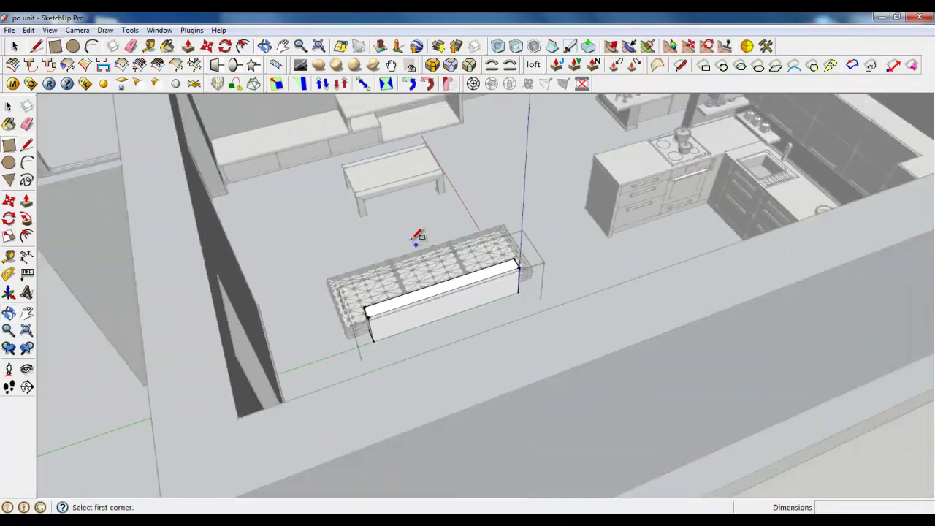
pyautogui.scroll(-2, 416, 236)
pyautogui.scroll(6, 411, 285)
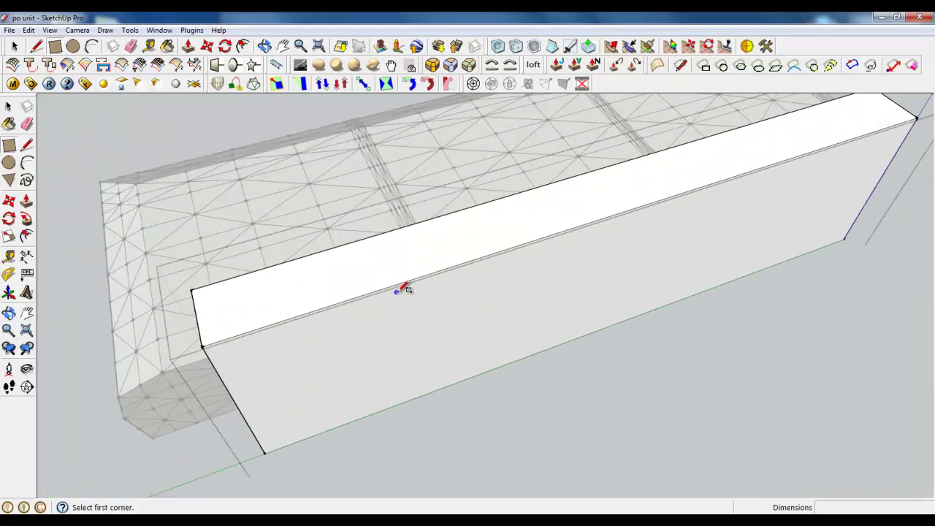
pyautogui.moveTo(403, 289); pyautogui.dragTo(467, 162, button='middle')
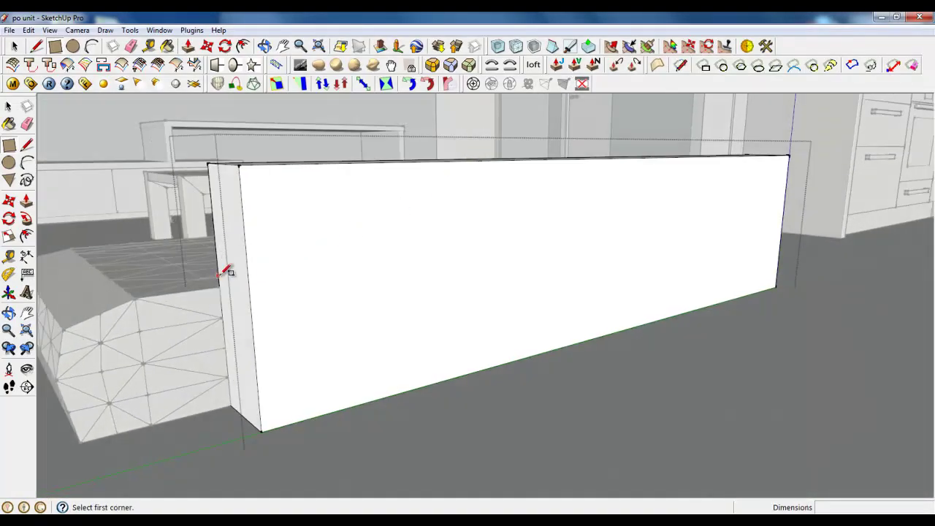
pyautogui.click(15, 47)
pyautogui.rightClick(91, 169)
pyautogui.click(122, 180)
pyautogui.press('Escape')
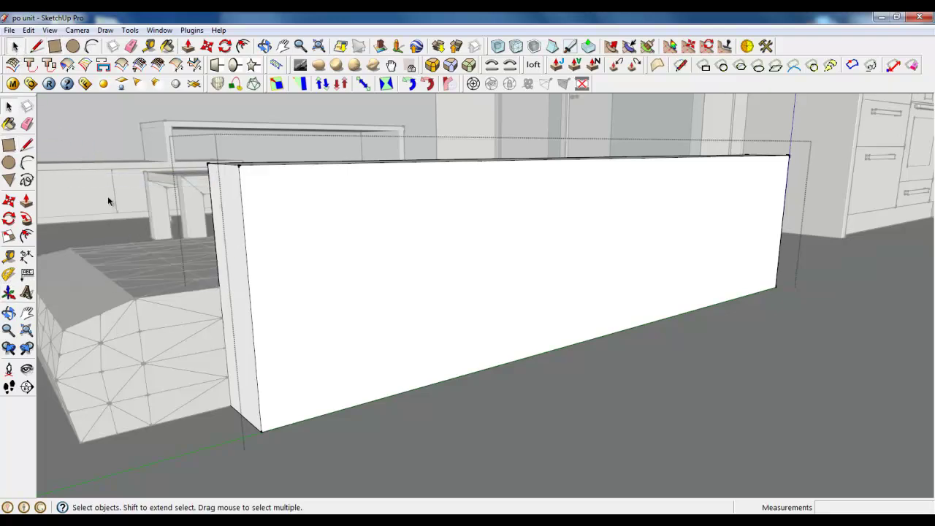
pyautogui.rightClick(109, 197)
pyautogui.click(128, 203)
pyautogui.rightClick(150, 223)
pyautogui.click(170, 256)
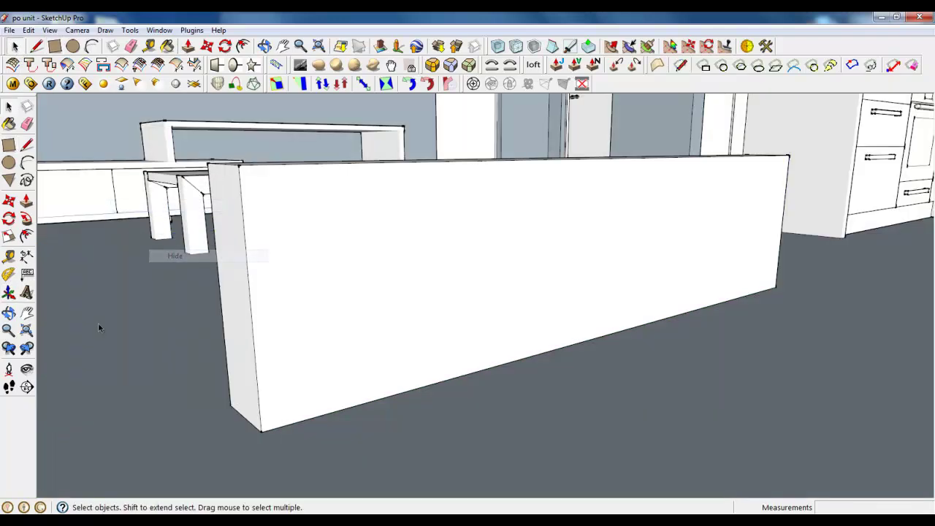
# Reopen the backrest group and draw horizontal rectangles through it at half, three-quarter and quarter height, dividing it into four equal layers.
pyautogui.doubleClick(285, 292)
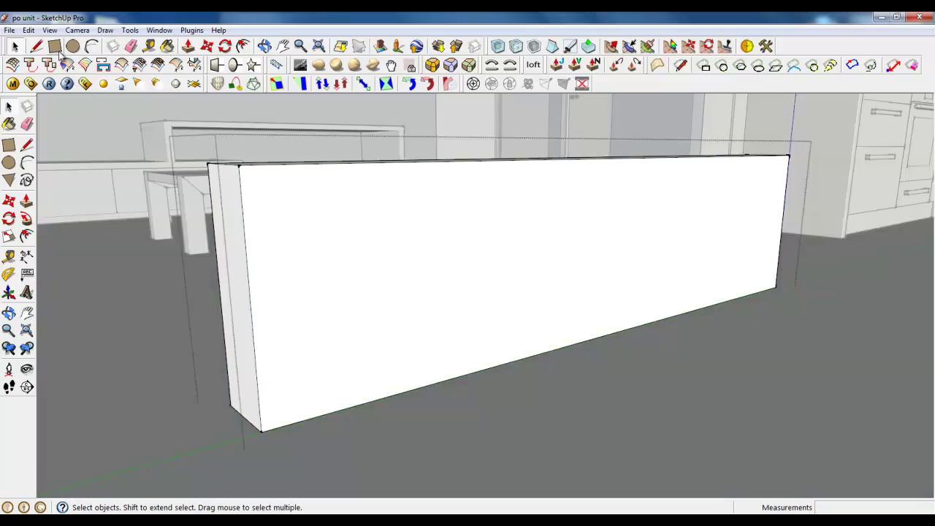
pyautogui.press('r')
pyautogui.click(220, 288)
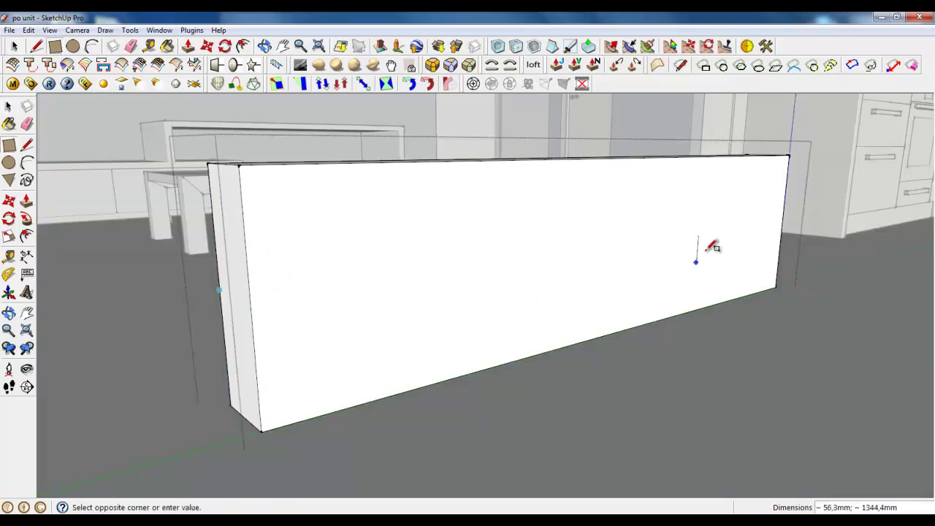
pyautogui.click(782, 223)
pyautogui.click(216, 227)
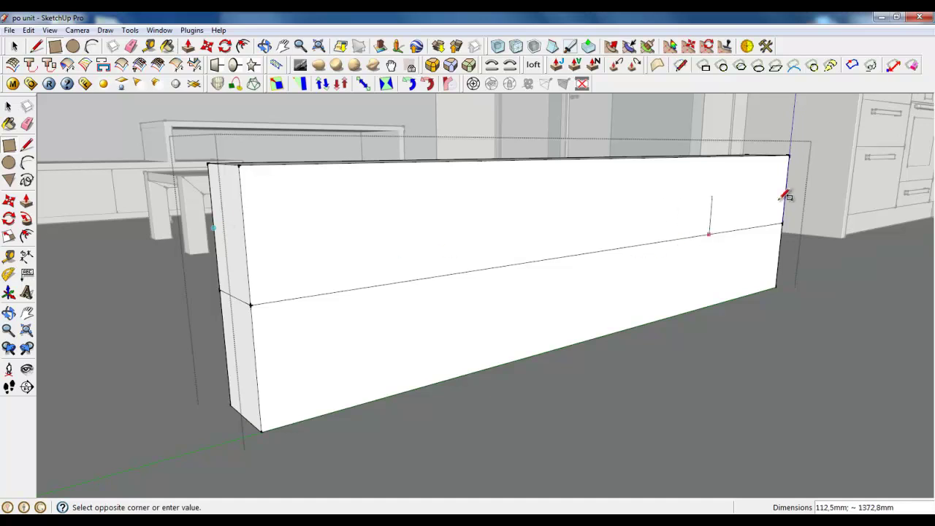
pyautogui.click(786, 190)
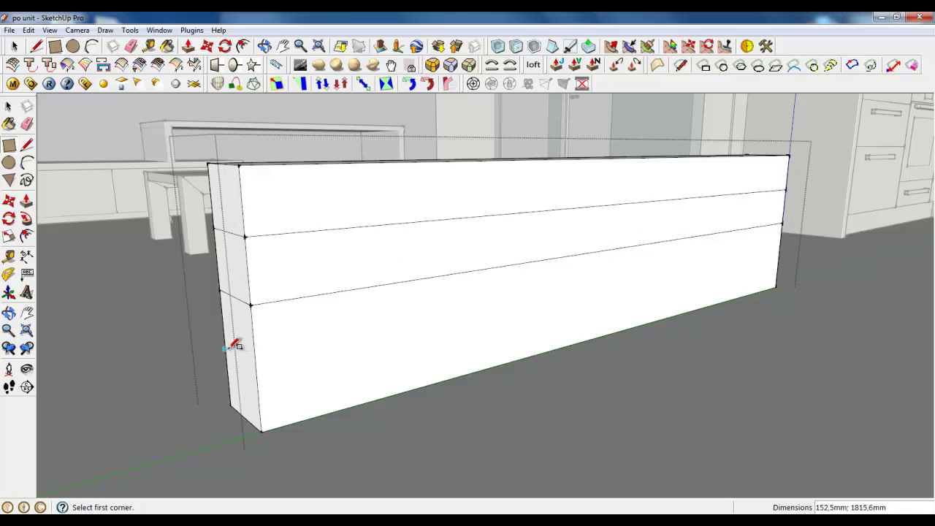
pyautogui.click(778, 257)
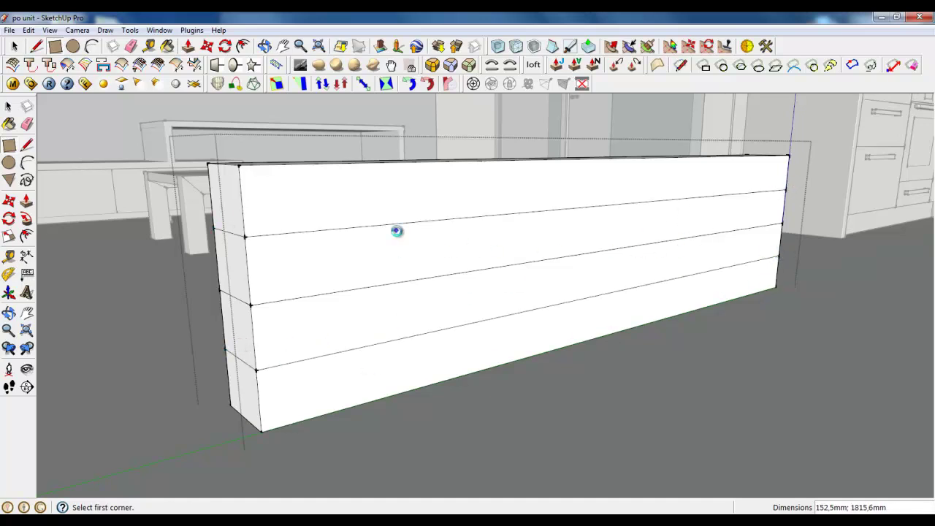
pyautogui.moveTo(360, 271); pyautogui.dragTo(364, 285, button='middle')
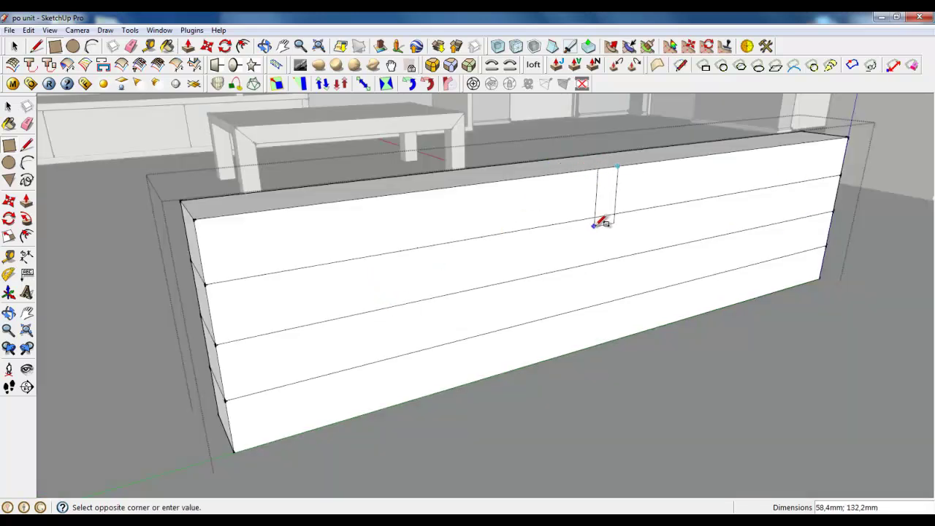
# Draw vertical cross-section rectangles through the backrest block at half and quarter positions along its length, dividing it into four equal sections.
pyautogui.press('l')
pyautogui.press('r')
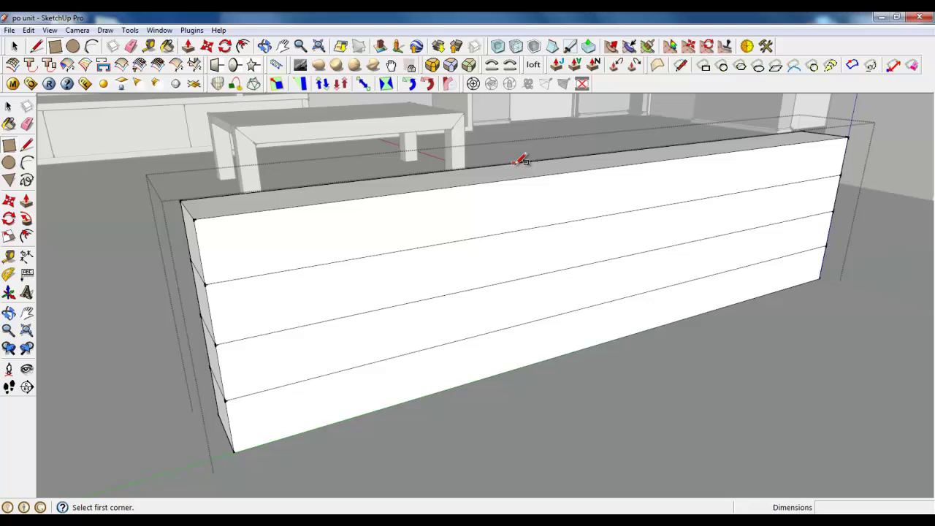
pyautogui.click(576, 152)
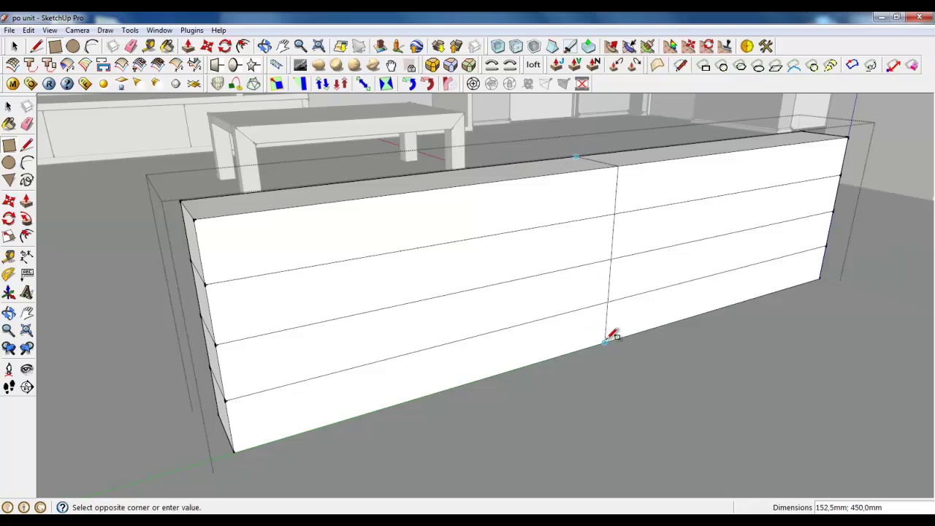
pyautogui.click(420, 171)
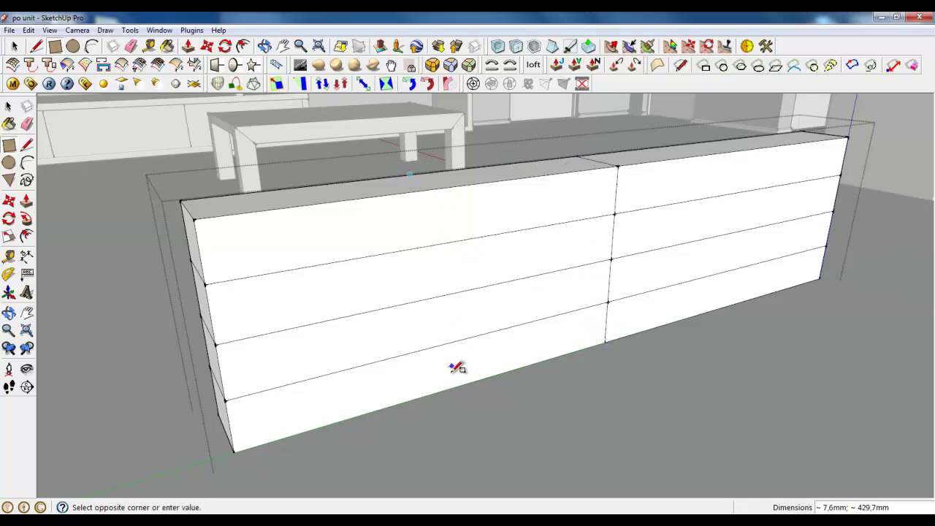
pyautogui.click(448, 387)
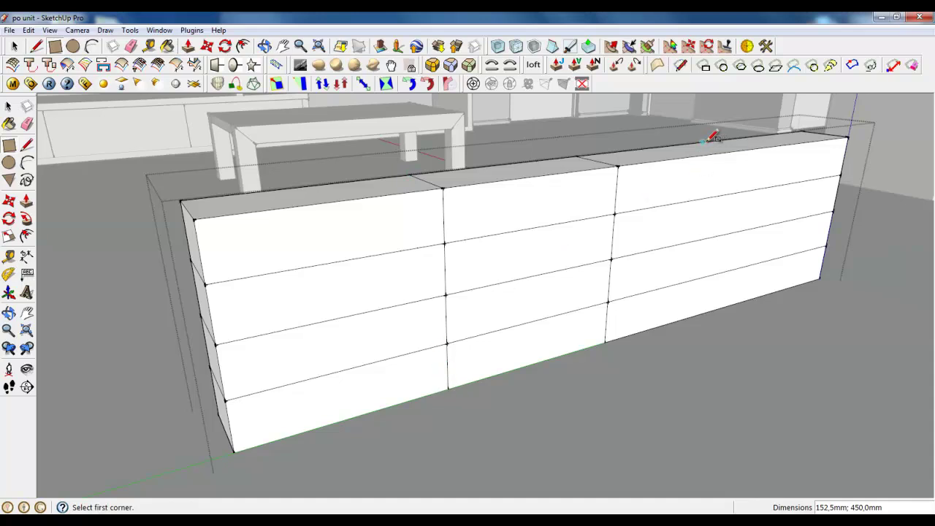
pyautogui.click(723, 307)
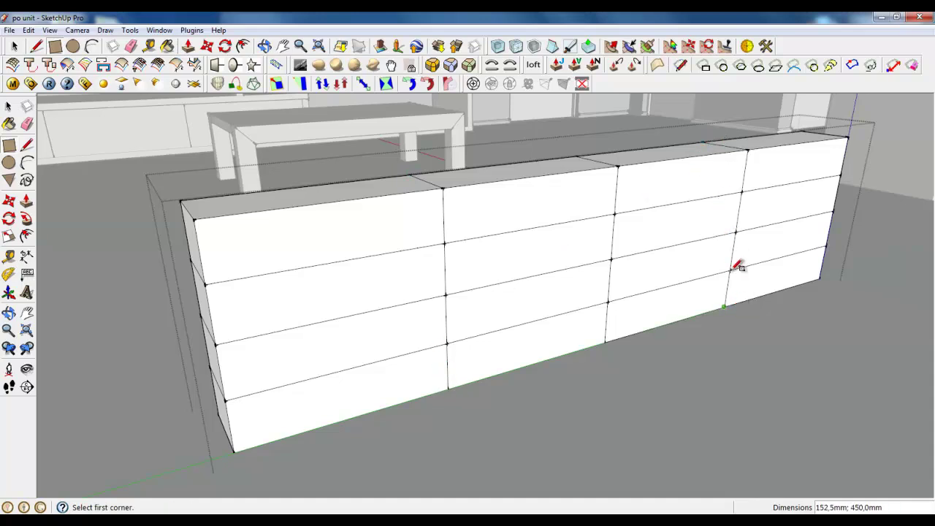
# Draw further vertical cross-section rectangles through the middle of each section, dividing the block into eight equal columns.
pyautogui.click(755, 135)
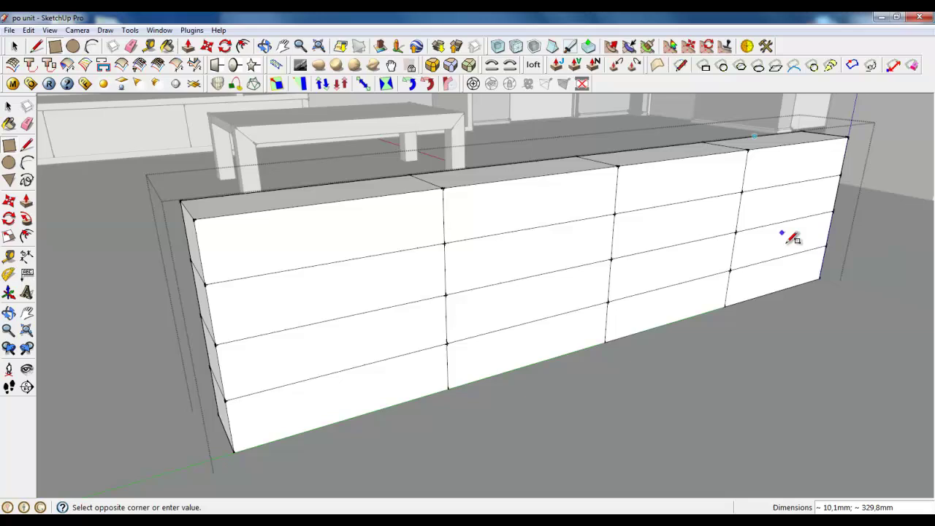
pyautogui.click(778, 291)
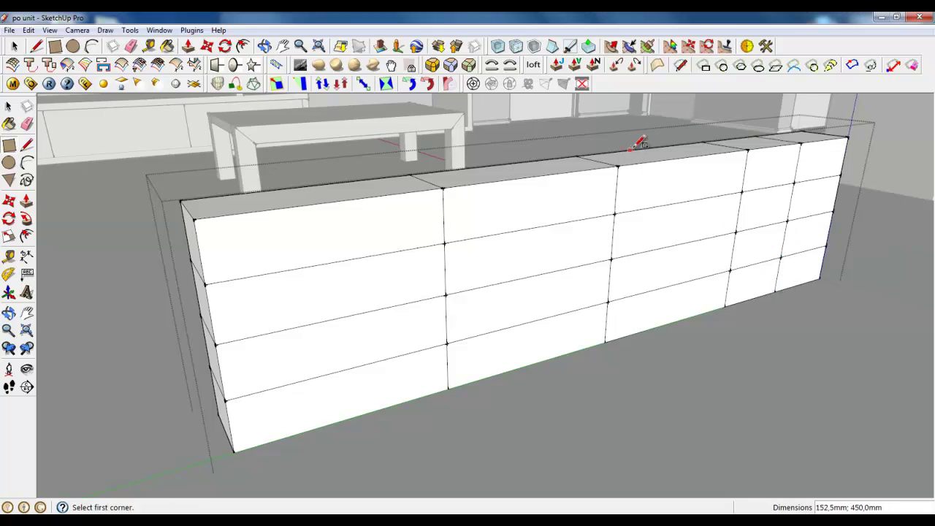
pyautogui.click(669, 321)
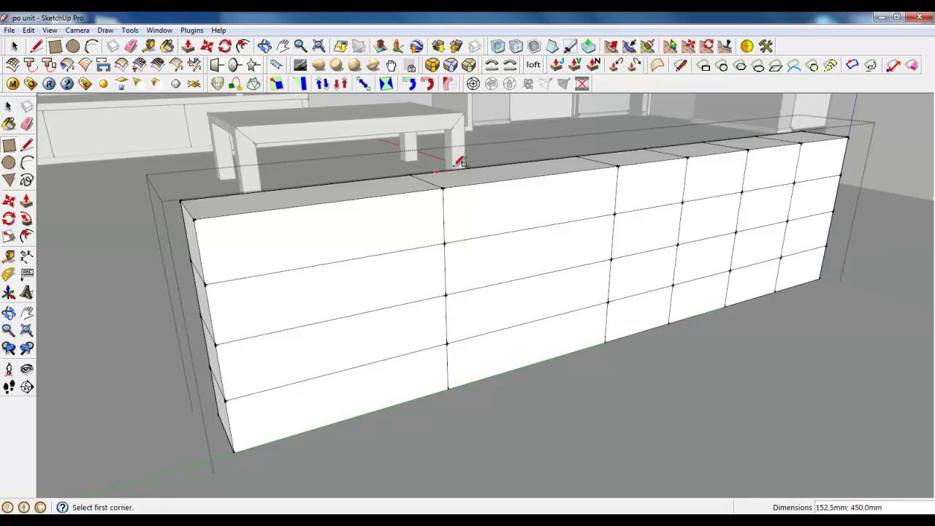
pyautogui.click(533, 363)
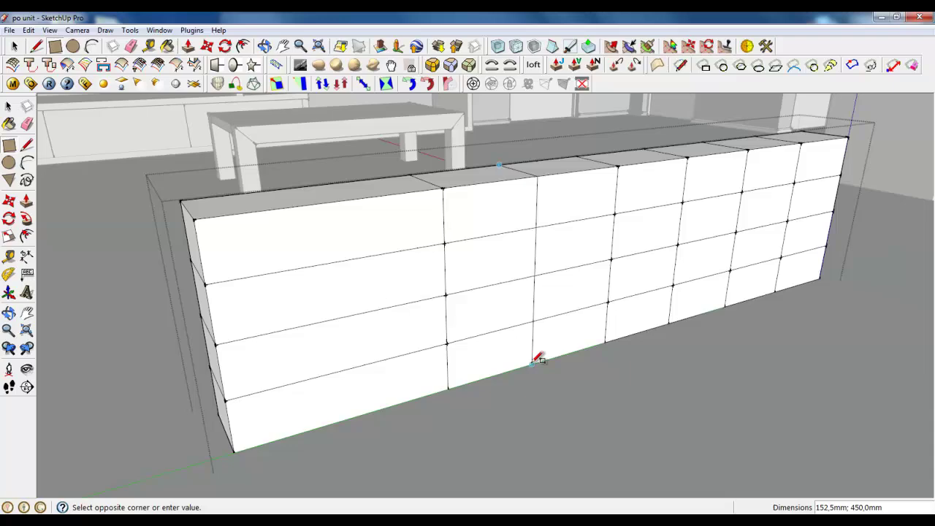
pyautogui.click(306, 188)
pyautogui.click(349, 418)
pyautogui.press('space')
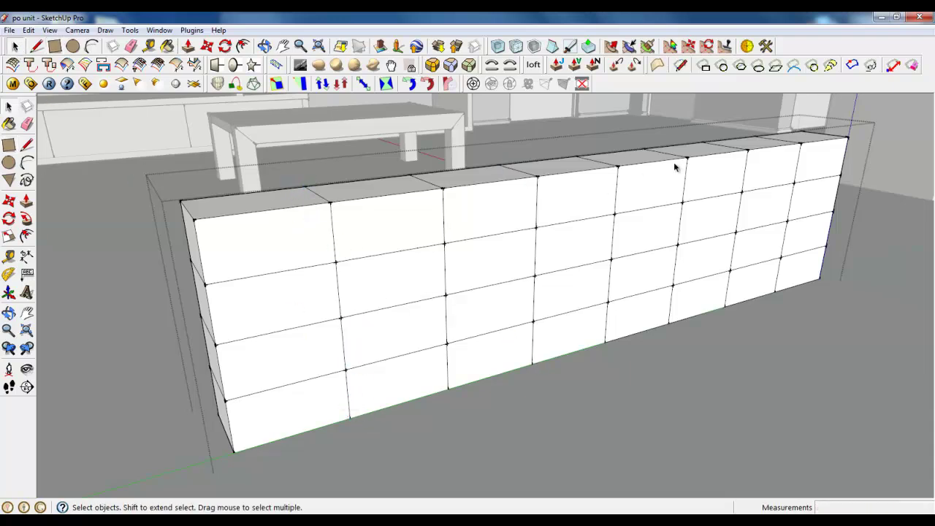
# Delete the internal horizontal layer faces and the vertical partition inside the divided block, keeping its outer faces.
pyautogui.scroll(6, 794, 161)
pyautogui.moveTo(572, 207); pyautogui.dragTo(772, 199, button='middle')
pyautogui.click(355, 283)
pyautogui.scroll(-8, 343, 289)
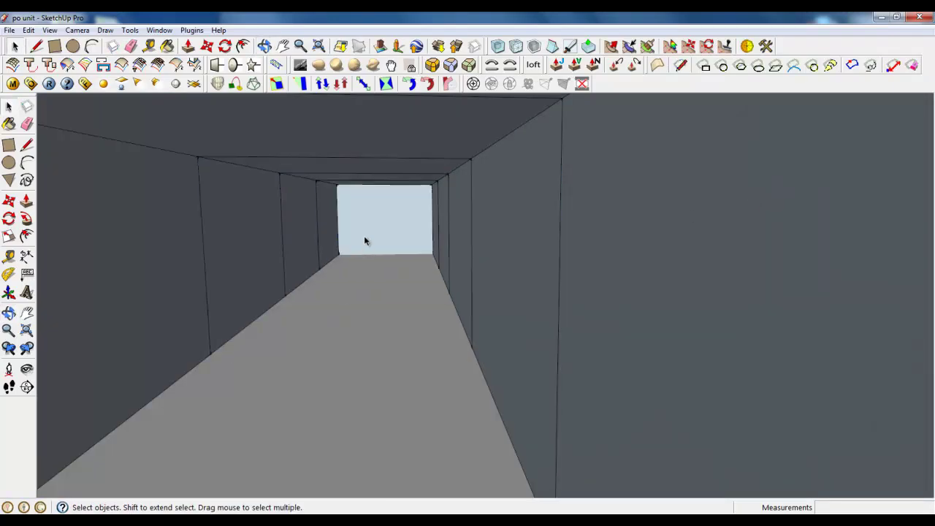
pyautogui.click(373, 274)
pyautogui.moveTo(372, 274); pyautogui.dragTo(376, 379)
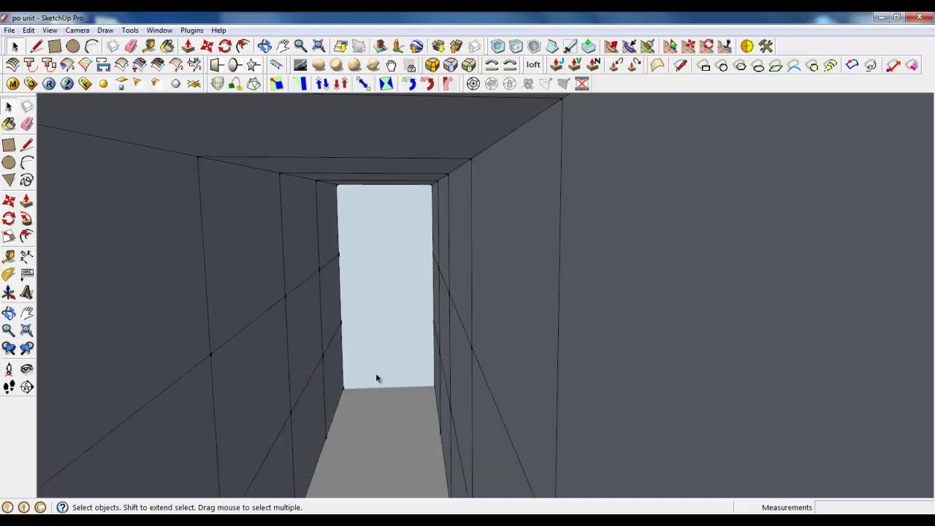
pyautogui.click(371, 421)
pyautogui.press('Delete')
pyautogui.click(375, 463)
pyautogui.scroll(5, 342, 263)
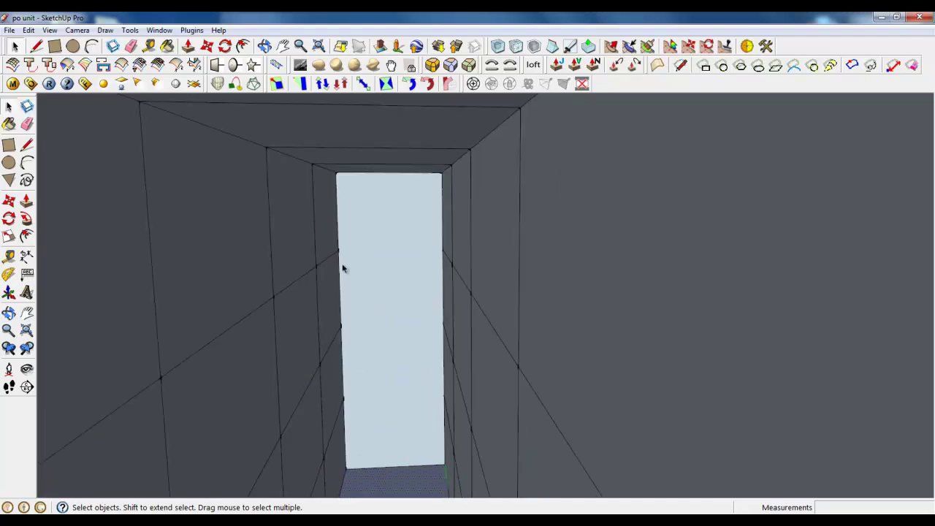
pyautogui.click(367, 202)
pyautogui.press('Delete')
pyautogui.click(396, 263)
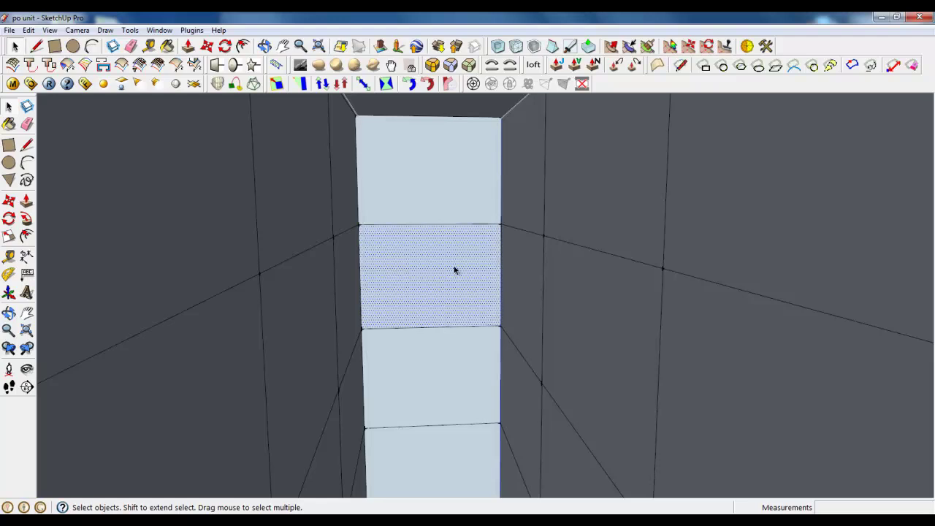
# Look inside the block from its other side and delete the remaining internal vertical partition.
pyautogui.moveTo(454, 267); pyautogui.dragTo(305, 299, button='middle')
pyautogui.scroll(-4, 472, 212)
pyautogui.moveTo(448, 300); pyautogui.dragTo(292, 380, button='middle')
pyautogui.scroll(3, 538, 331)
pyautogui.scroll(-5, 769, 332)
pyautogui.scroll(4, 322, 283)
pyautogui.scroll(-4, 319, 284)
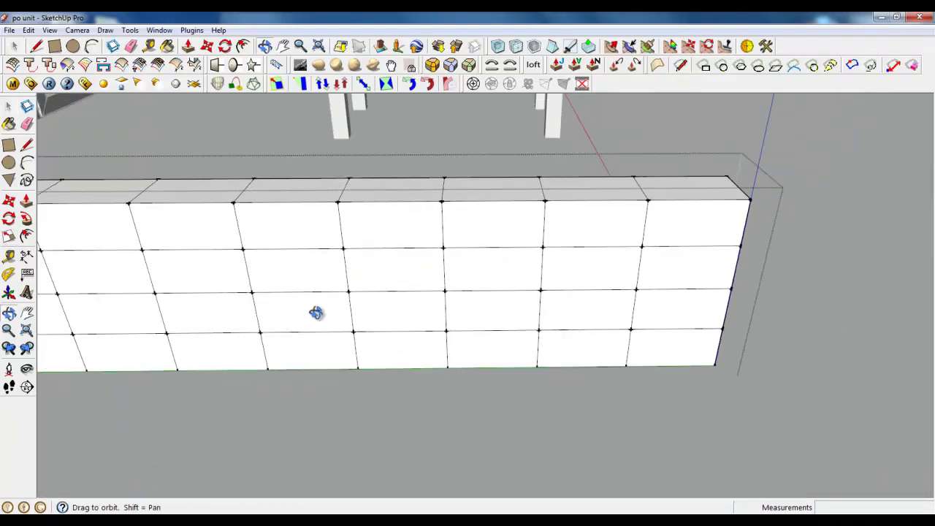
pyautogui.moveTo(317, 313); pyautogui.dragTo(190, 212, button='middle')
pyautogui.scroll(5, 259, 175)
pyautogui.moveTo(464, 311); pyautogui.dragTo(373, 292, button='middle')
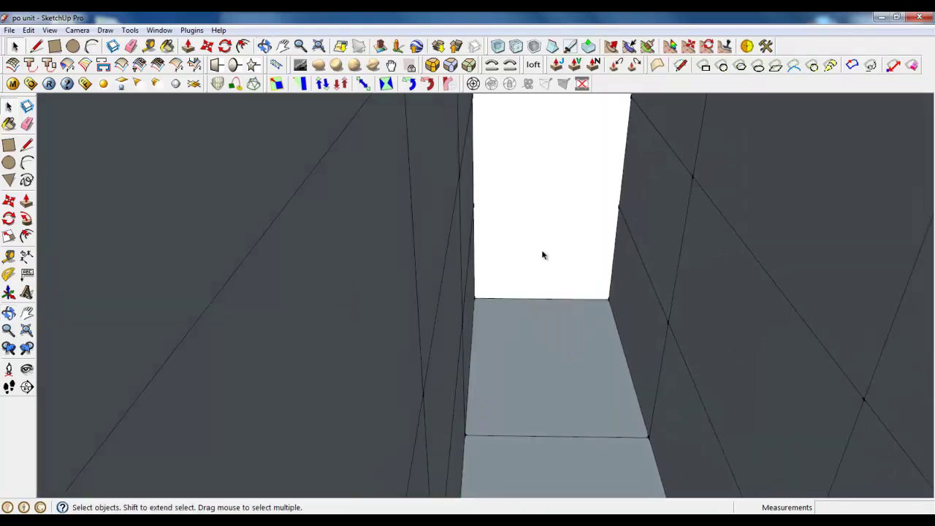
pyautogui.click(550, 237)
pyautogui.scroll(-5, 556, 227)
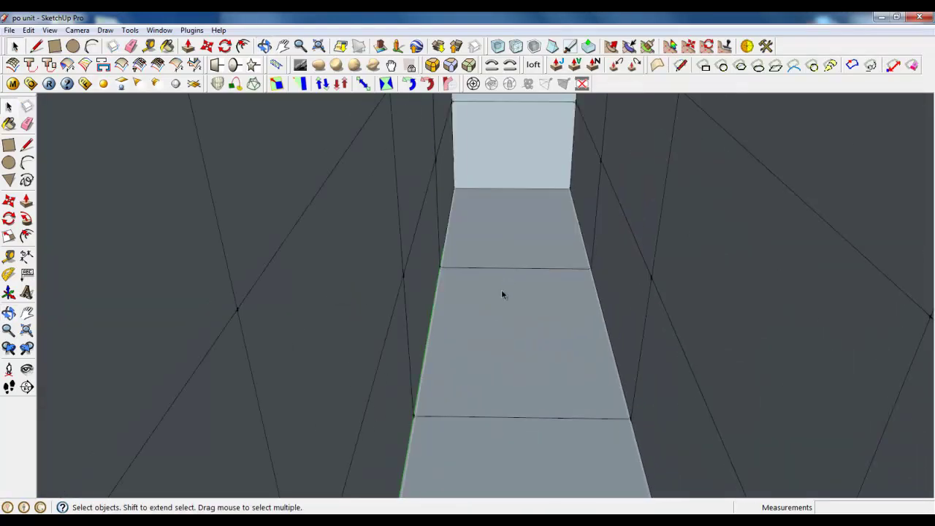
pyautogui.moveTo(502, 268); pyautogui.dragTo(617, 203, button='middle')
pyautogui.scroll(-6, 292, 299)
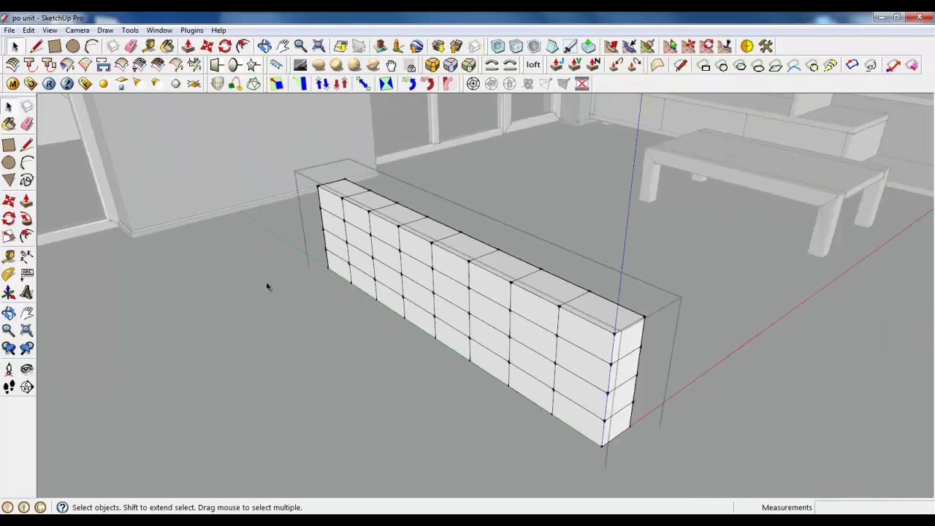
# Select the backrest block's entire connected geometry and subdivide its mesh.
pyautogui.scroll(2, 507, 387)
pyautogui.moveTo(507, 386); pyautogui.dragTo(530, 272, button='middle')
pyautogui.tripleClick(530, 272)
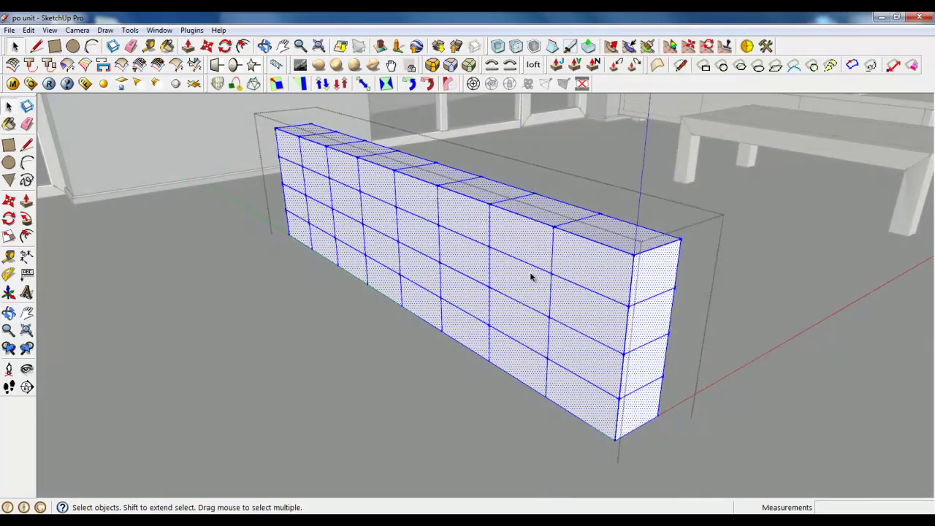
pyautogui.scroll(1, 596, 276)
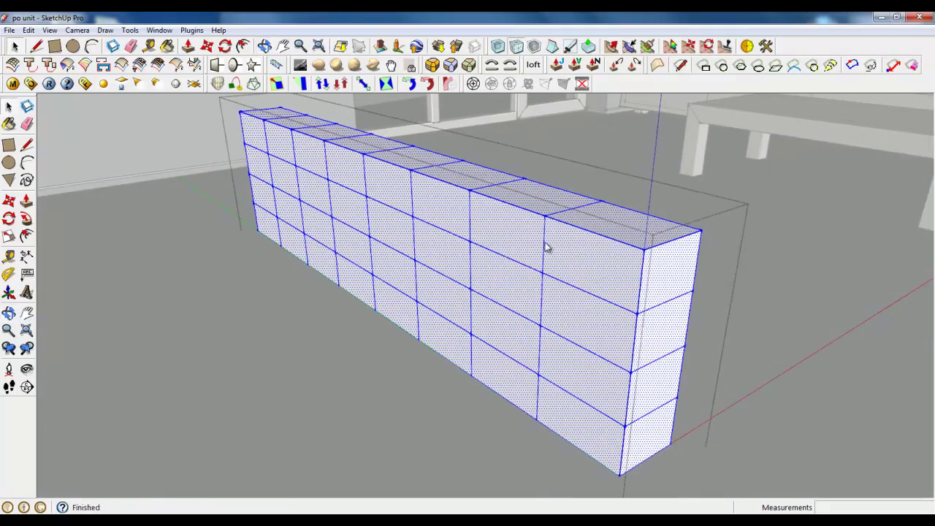
# Set the edge softening angle of the subdivided mesh to 0 degrees, exposing its triangulated edges, and leave the backrest group.
pyautogui.click(407, 215)
pyautogui.rightClick(407, 215)
pyautogui.click(461, 363)
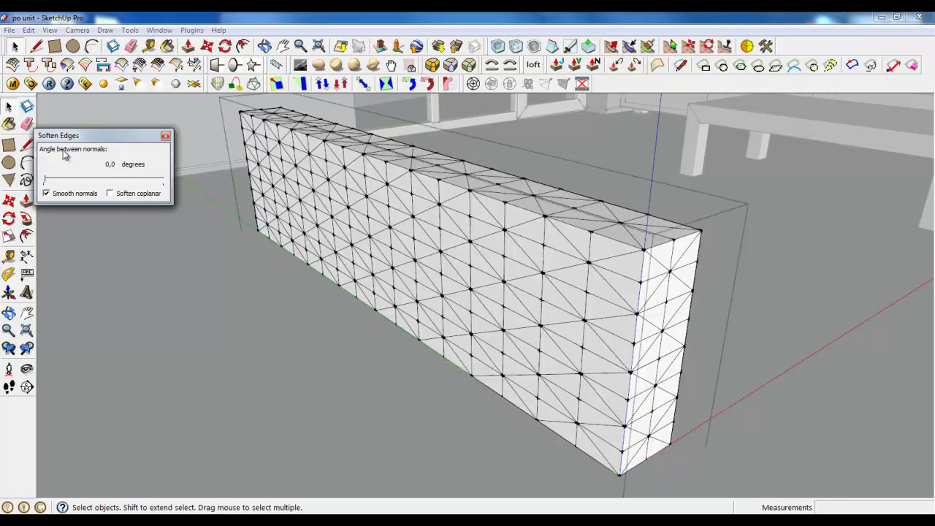
pyautogui.click(165, 137)
pyautogui.rightClick(257, 322)
pyautogui.click(293, 329)
# Reopen the backrest group facing its narrow end and radially bend the whole mesh 8.5 degrees sideways, with the origin near the base.
pyautogui.click(620, 328)
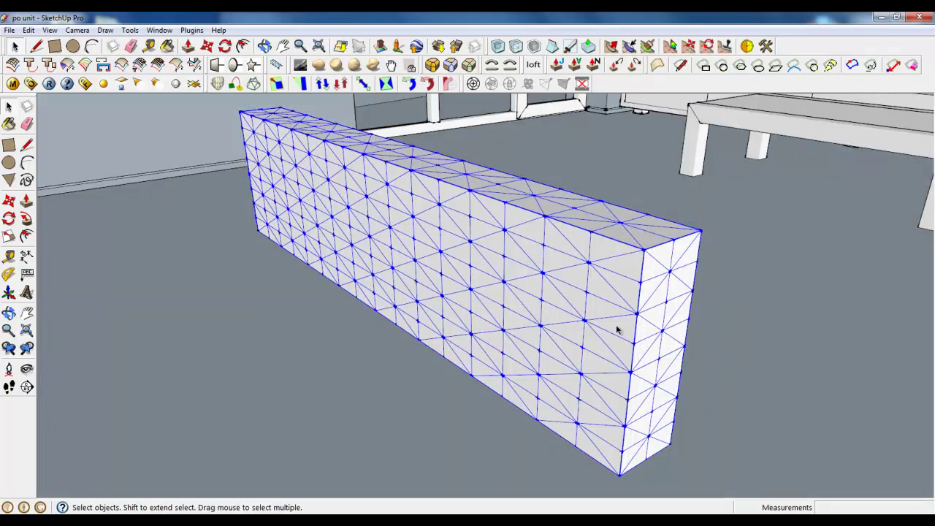
pyautogui.moveTo(620, 328); pyautogui.dragTo(693, 394, button='middle')
pyautogui.scroll(-2, 511, 364)
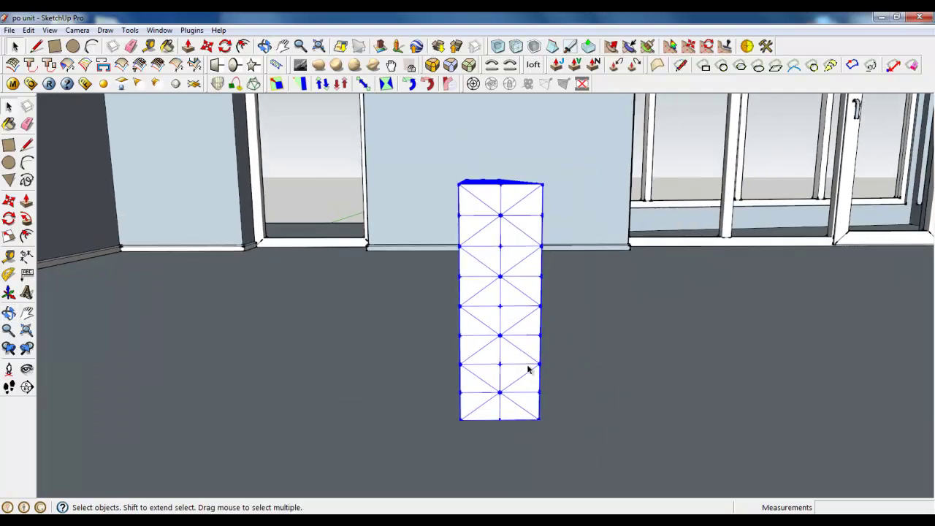
pyautogui.moveTo(529, 370); pyautogui.dragTo(504, 367, button='middle')
pyautogui.scroll(1, 508, 358)
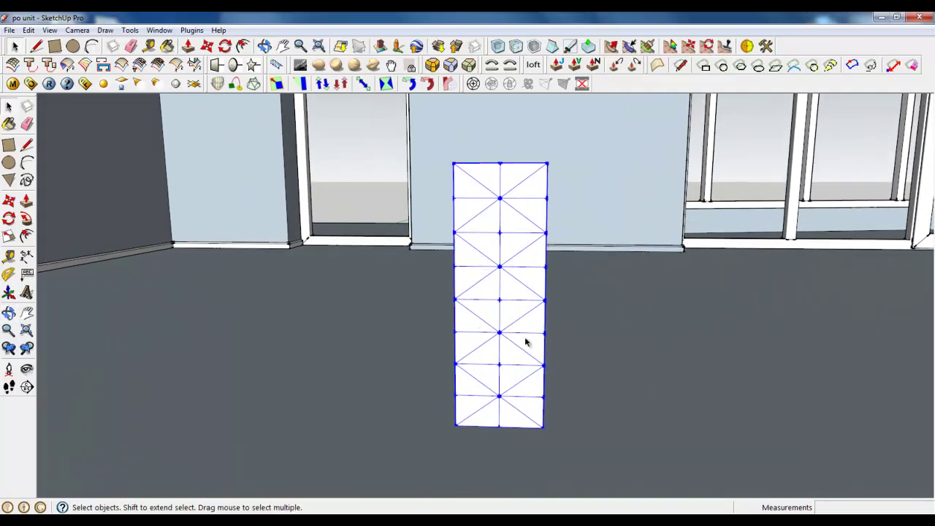
pyautogui.doubleClick(506, 251)
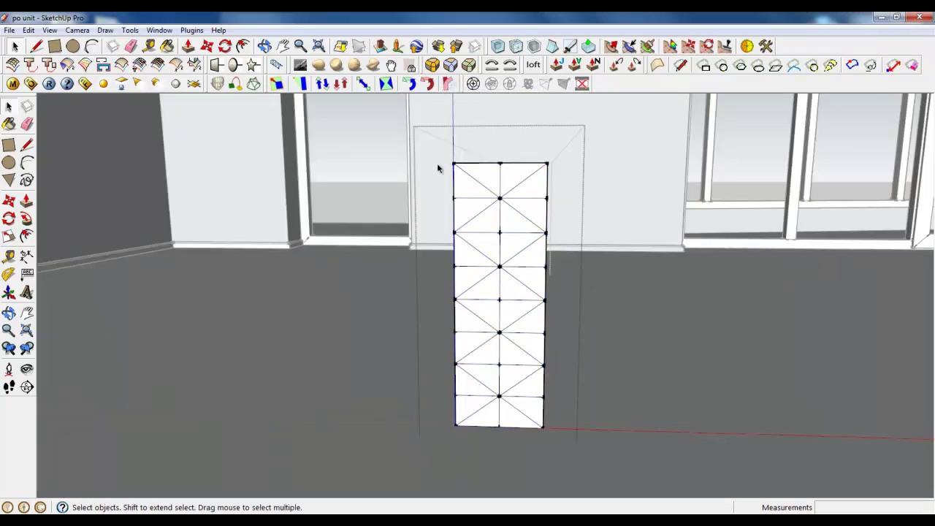
pyautogui.moveTo(428, 135); pyautogui.dragTo(613, 458)
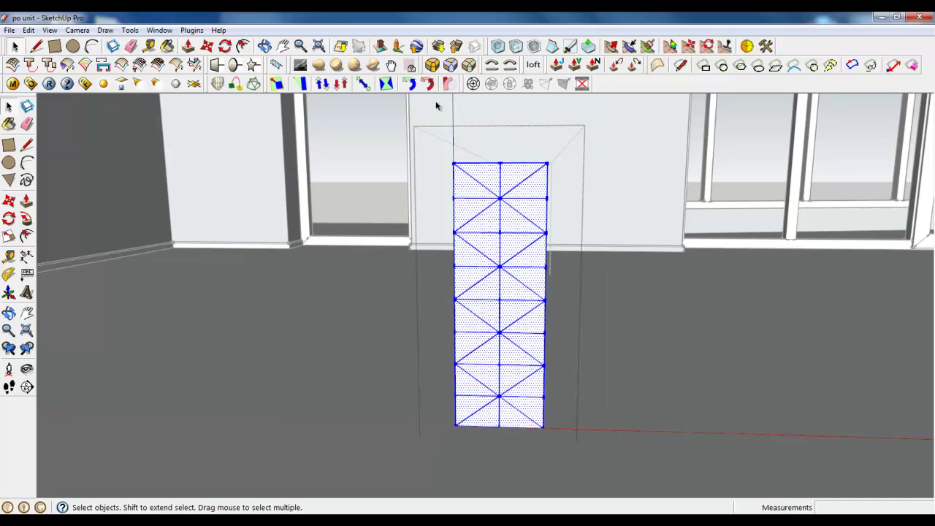
pyautogui.click(448, 84)
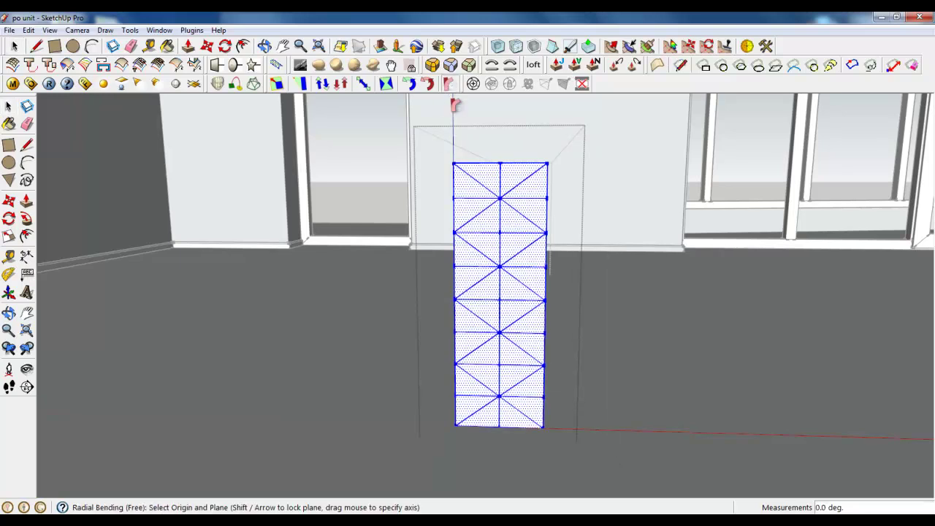
pyautogui.click(500, 398)
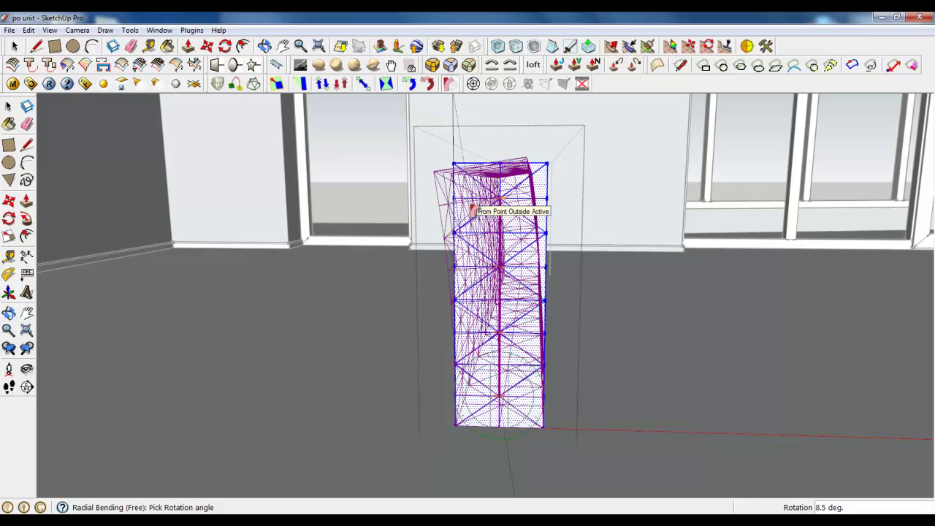
pyautogui.click(474, 210)
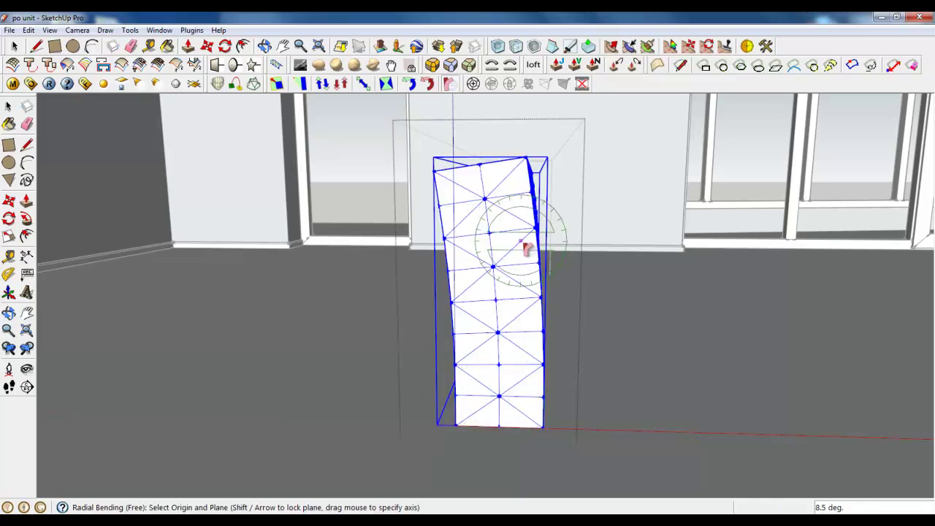
pyautogui.moveTo(529, 244); pyautogui.dragTo(499, 243, button='middle')
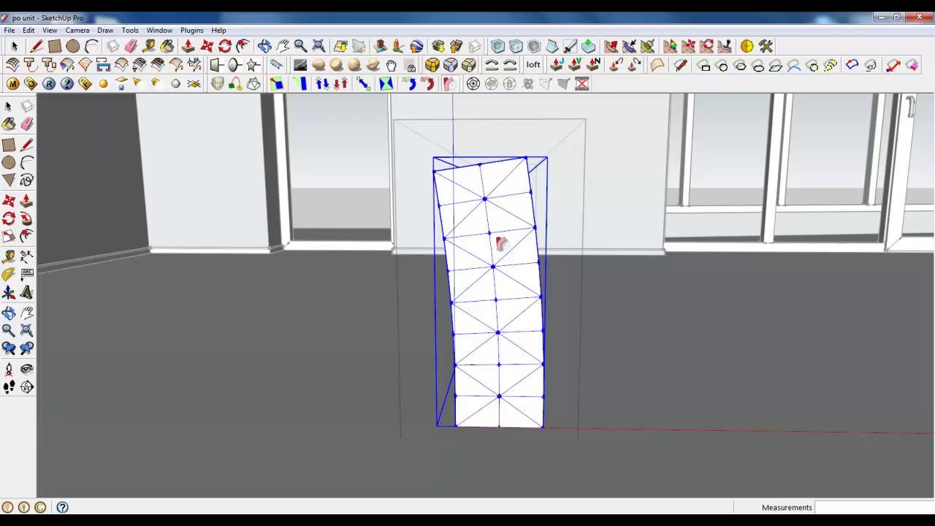
pyautogui.click(15, 46)
pyautogui.click(339, 262)
# Check the bent backrest mesh from its end and leave its group.
pyautogui.moveTo(455, 315); pyautogui.dragTo(459, 207, button='middle')
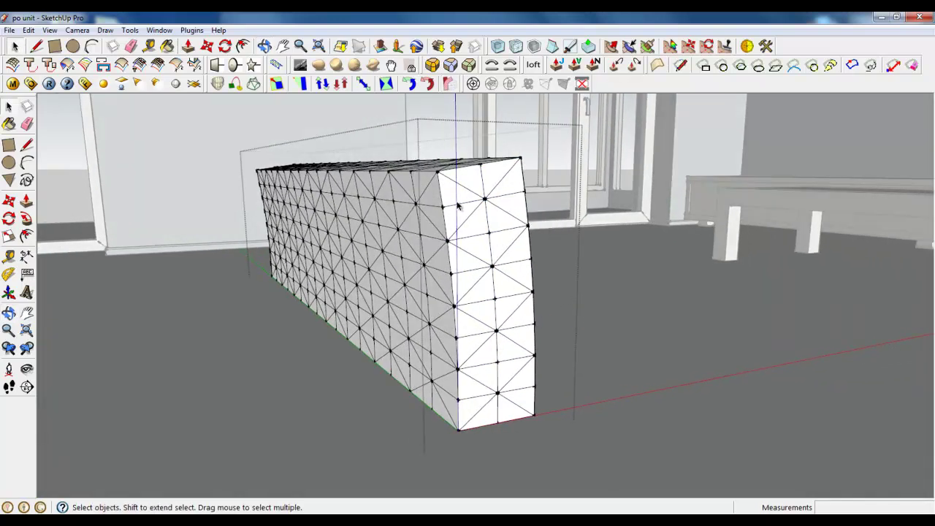
pyautogui.moveTo(634, 271); pyautogui.dragTo(503, 289, button='middle')
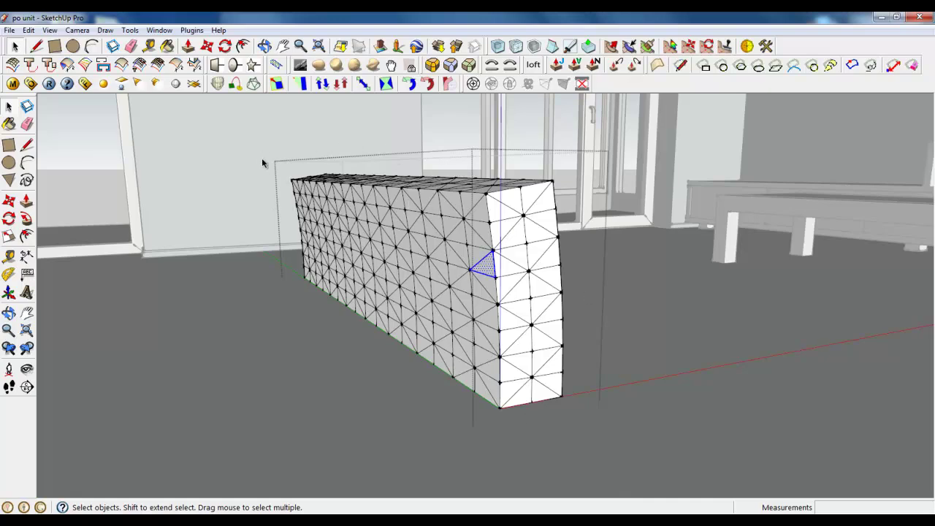
pyautogui.moveTo(262, 162); pyautogui.dragTo(692, 402)
pyautogui.moveTo(375, 330); pyautogui.dragTo(323, 353, button='middle')
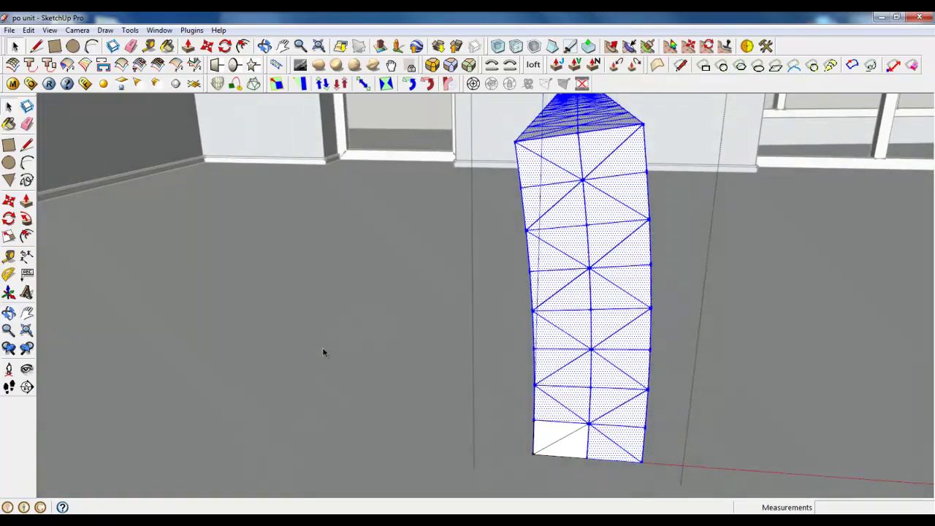
pyautogui.rightClick(392, 310)
pyautogui.click(424, 317)
# Turn on hidden geometry to display the hidden seat mesh beneath the backrest.
pyautogui.moveTo(431, 319); pyautogui.dragTo(255, 282, button='middle')
pyautogui.scroll(-3, 255, 282)
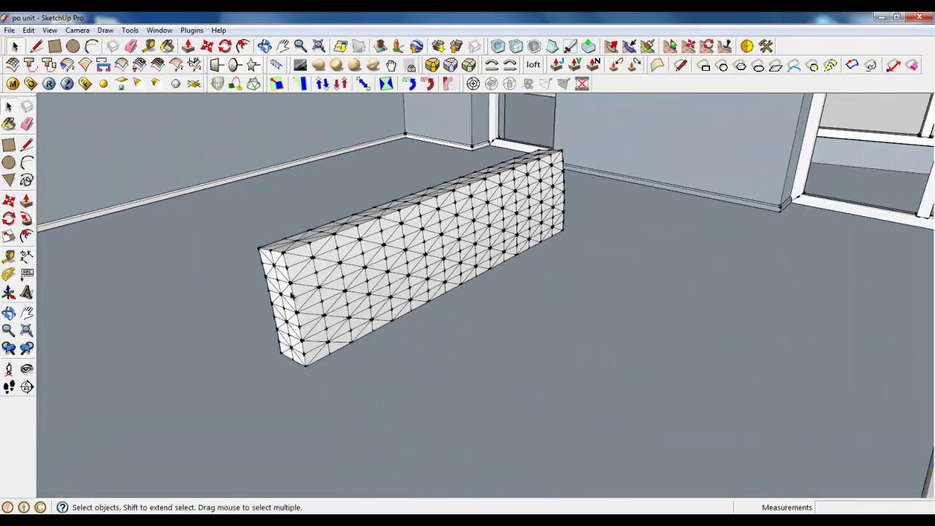
pyautogui.click(50, 30)
pyautogui.click(94, 73)
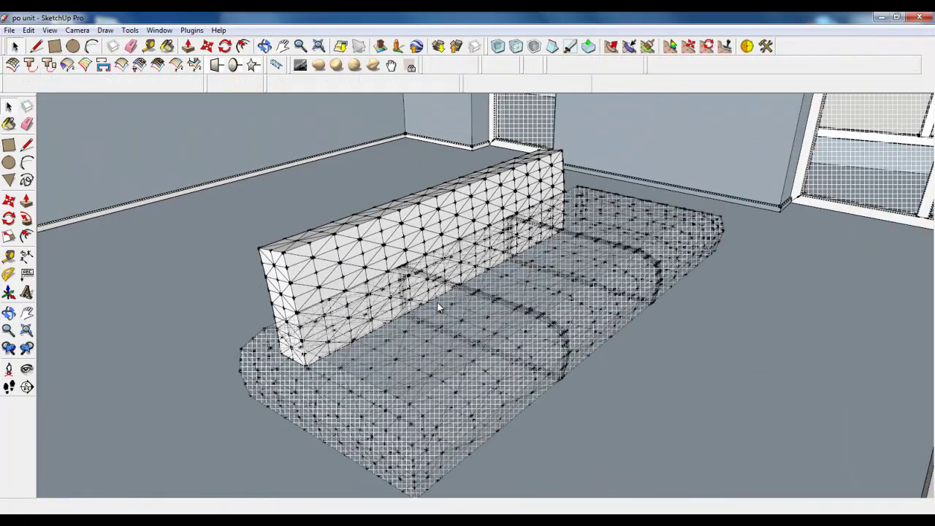
# Unhide the seat mesh and combine the seat and backrest groups into a component named Sofa.
pyautogui.rightClick(438, 221)
pyautogui.click(461, 256)
pyautogui.keyDown('shift'); pyautogui.click(323, 272); pyautogui.keyUp('shift')
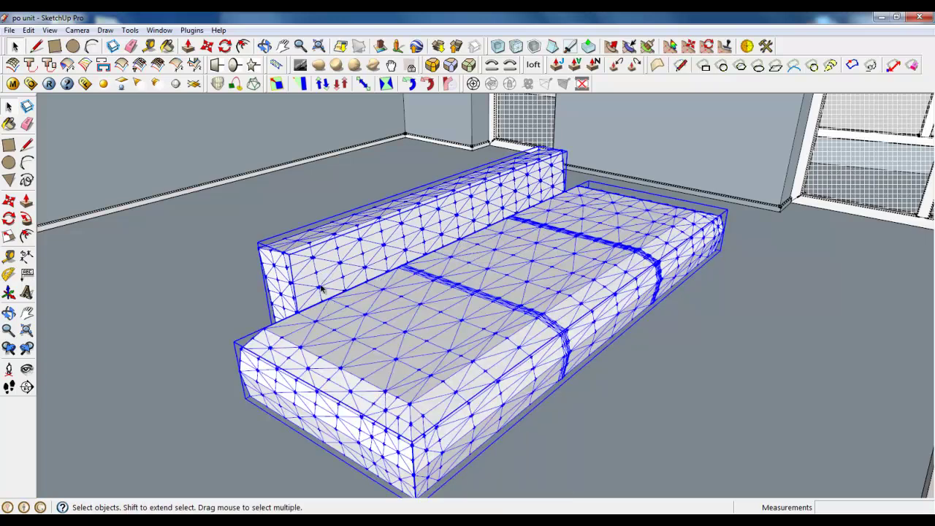
pyautogui.scroll(2, 299, 270)
pyautogui.rightClick(307, 276)
pyautogui.click(351, 304)
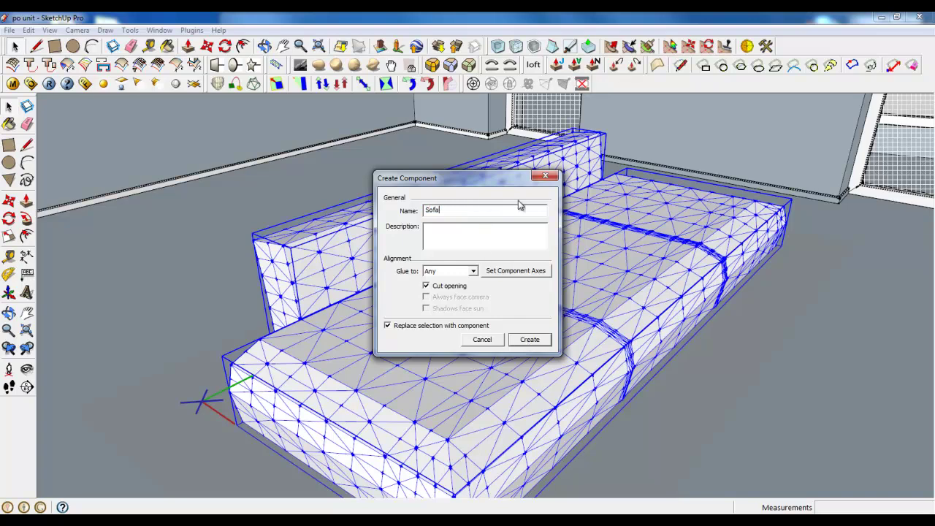
pyautogui.press('Return')
# Open the Sofa component for editing and raise the backrest vertically about 152 mm.
pyautogui.doubleClick(446, 257)
pyautogui.moveTo(445, 257); pyautogui.dragTo(331, 125, button='middle')
pyautogui.click(432, 249)
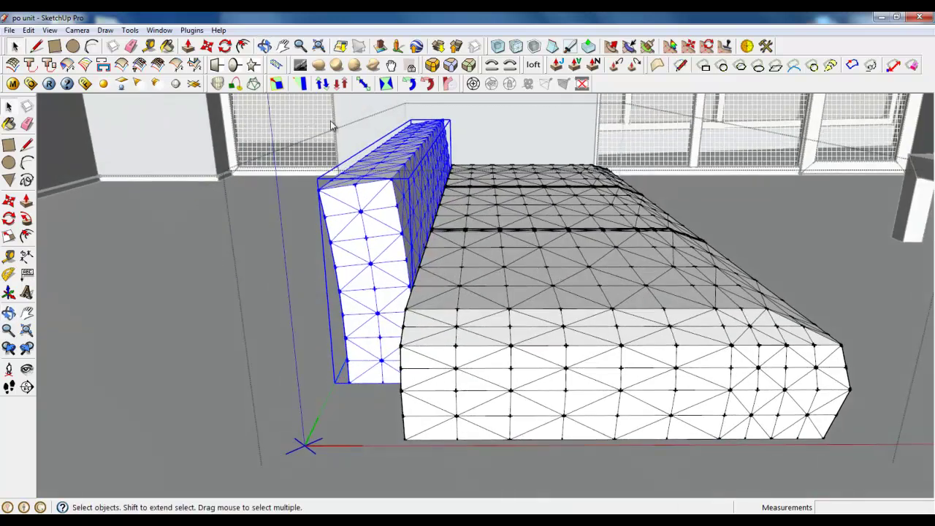
pyautogui.click(208, 46)
pyautogui.click(368, 293)
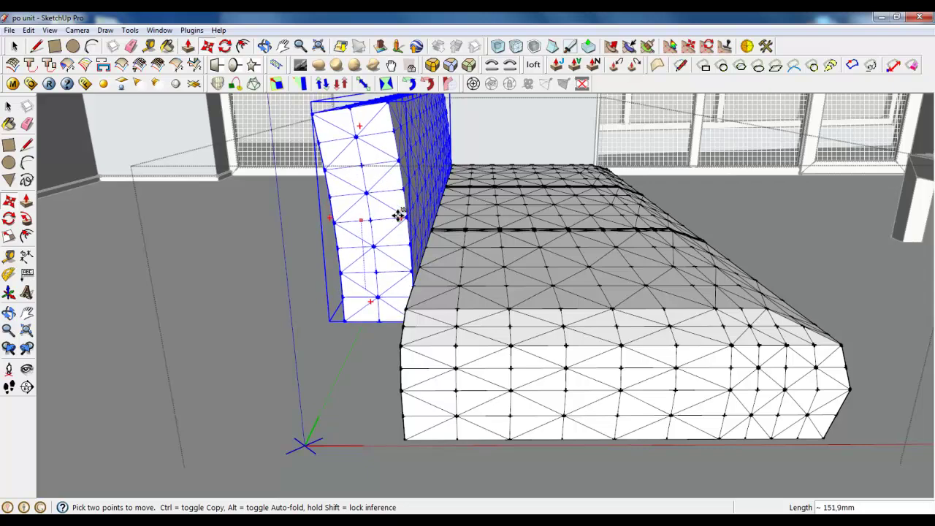
pyautogui.click(400, 218)
pyautogui.moveTo(401, 218); pyautogui.dragTo(452, 270, button='middle')
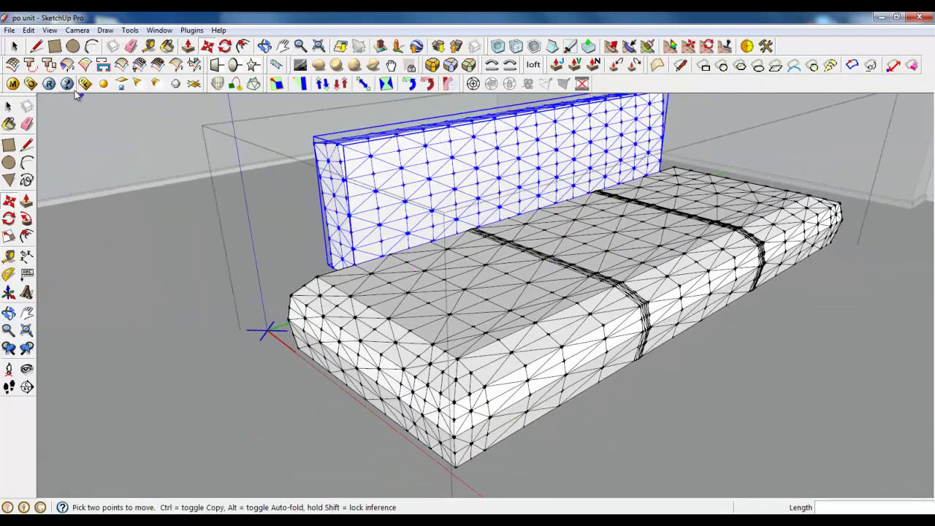
# Select the seat and backrest together and raise both slightly above the floor.
pyautogui.press('space')
pyautogui.click(409, 307)
pyautogui.keyDown('shift'); pyautogui.click(376, 209); pyautogui.keyUp('shift')
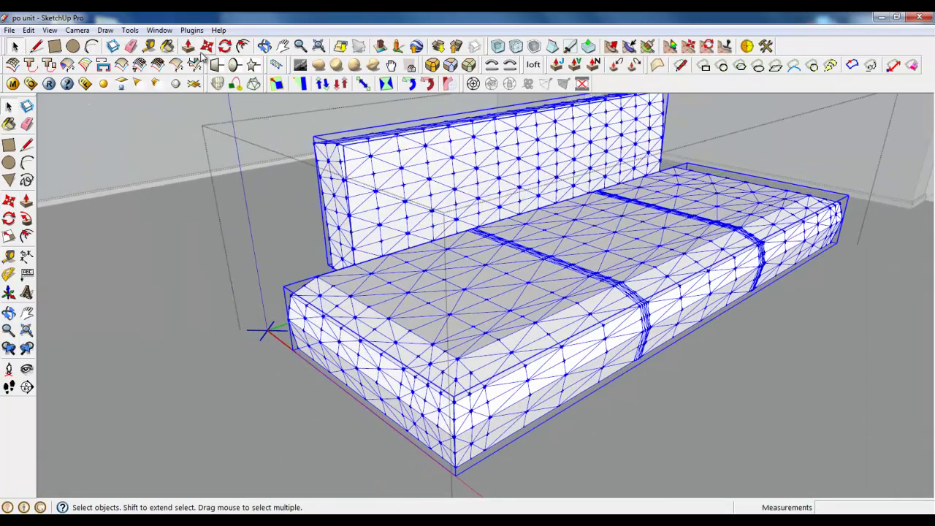
pyautogui.click(205, 50)
pyautogui.scroll(4, 534, 355)
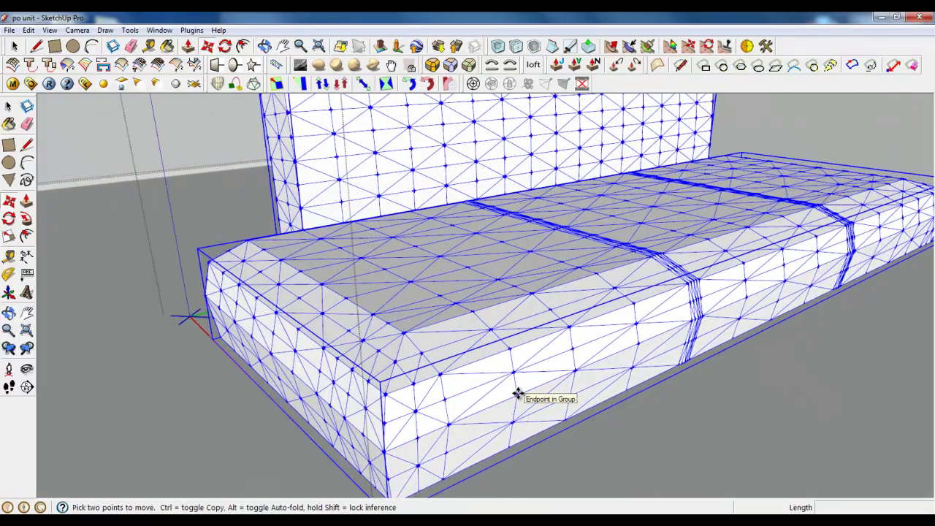
pyautogui.click(517, 394)
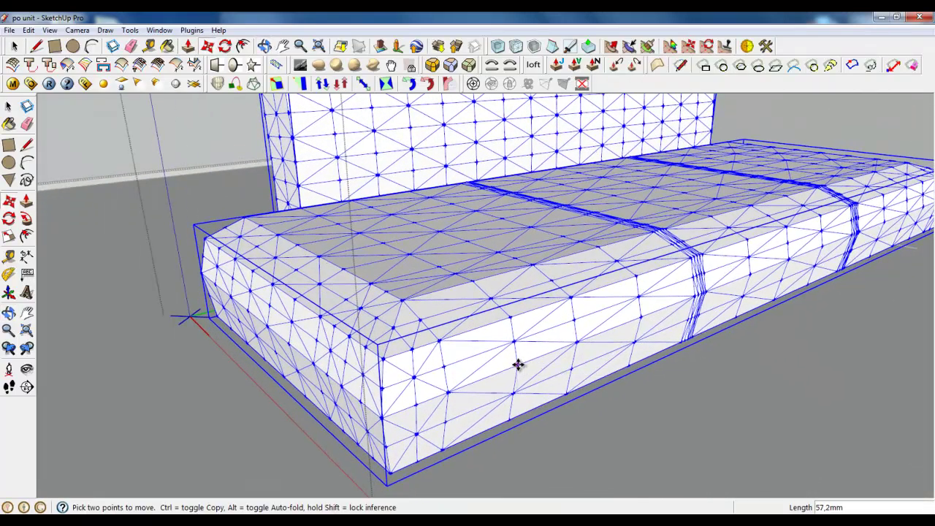
pyautogui.click(515, 395)
# Draw a horizontal rectangle about 949 by 352 mm beneath the end of the seat, as the armrest's footprint.
pyautogui.scroll(-3, 497, 400)
pyautogui.moveTo(485, 414); pyautogui.dragTo(285, 357, button='middle')
pyautogui.click(61, 53)
pyautogui.scroll(3, 307, 403)
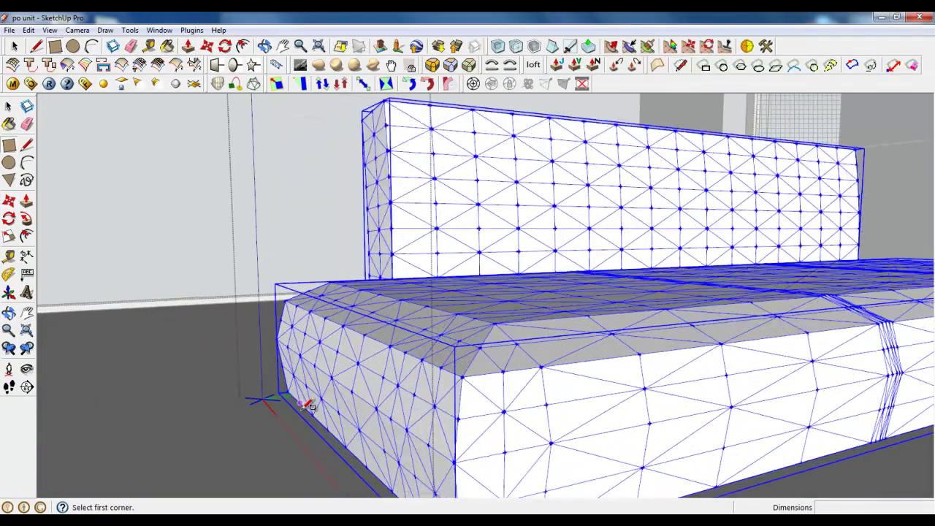
pyautogui.moveTo(307, 403); pyautogui.dragTo(479, 356, button='middle')
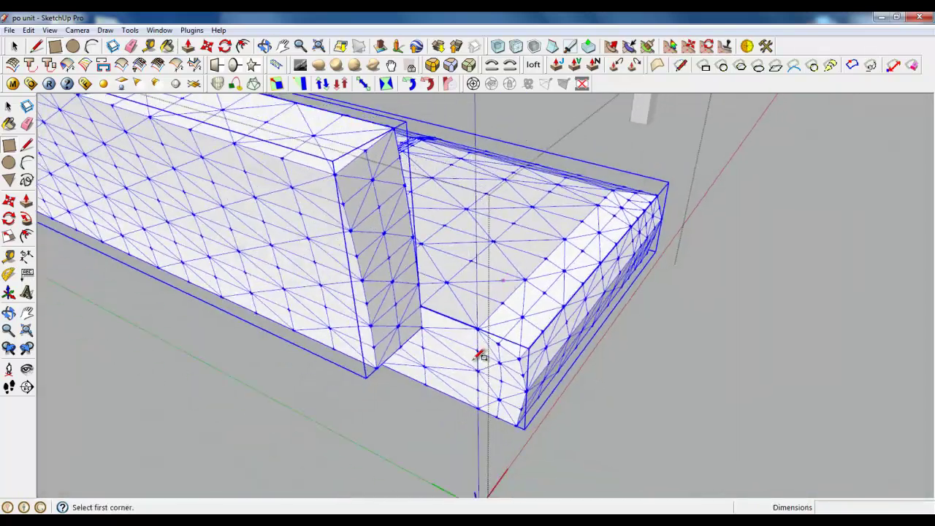
pyautogui.click(400, 422)
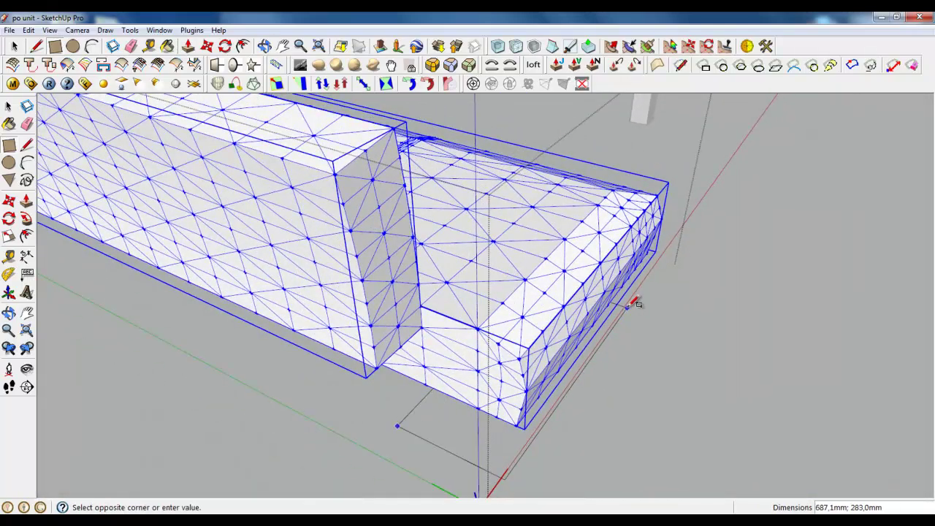
pyautogui.moveTo(397, 345); pyautogui.dragTo(394, 399, button='middle')
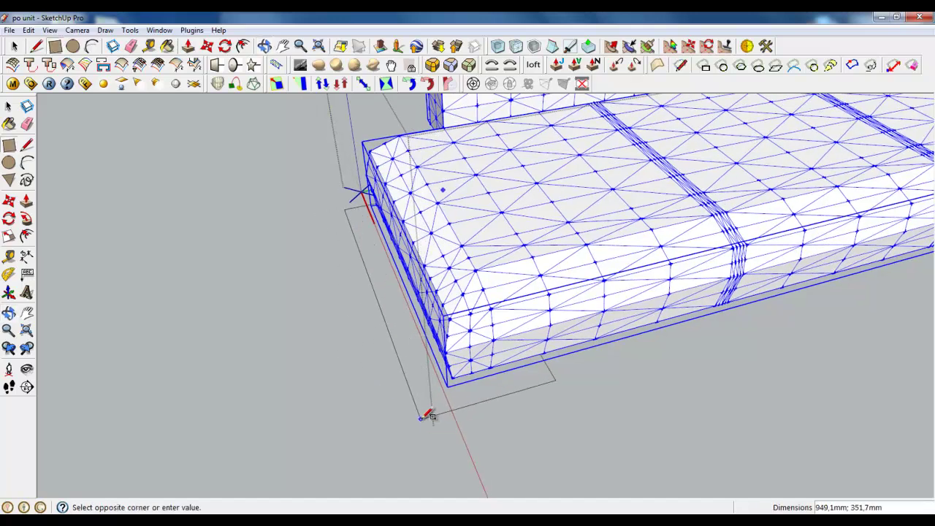
pyautogui.click(421, 418)
# Group the footprint rectangle, extrude it inside the group into an armrest block, and adjust the block with a 50 mm Push/Pull.
pyautogui.click(13, 46)
pyautogui.doubleClick(368, 252)
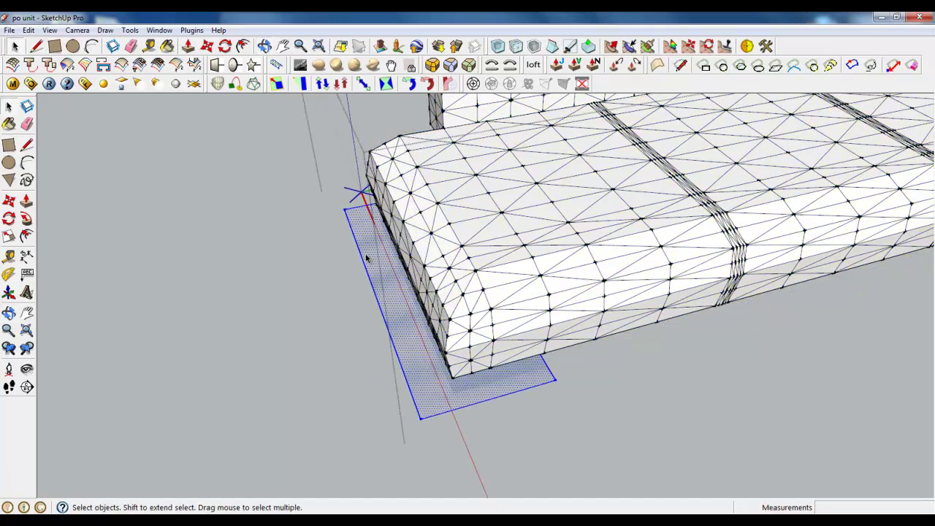
pyautogui.rightClick(367, 254)
pyautogui.click(405, 357)
pyautogui.doubleClick(388, 319)
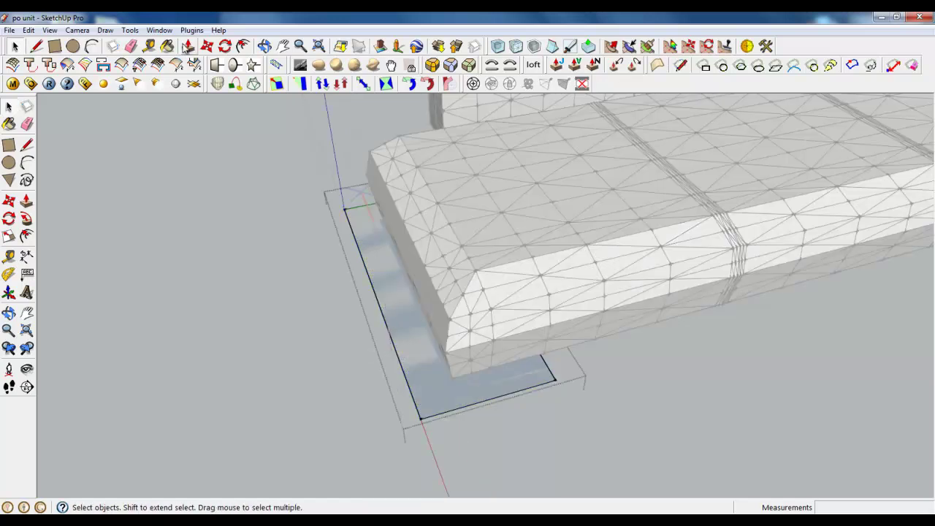
pyautogui.click(188, 46)
pyautogui.moveTo(387, 285); pyautogui.dragTo(486, 207)
pyautogui.moveTo(479, 295); pyautogui.dragTo(511, 336)
pyautogui.moveTo(511, 336); pyautogui.dragTo(266, 168, button='middle')
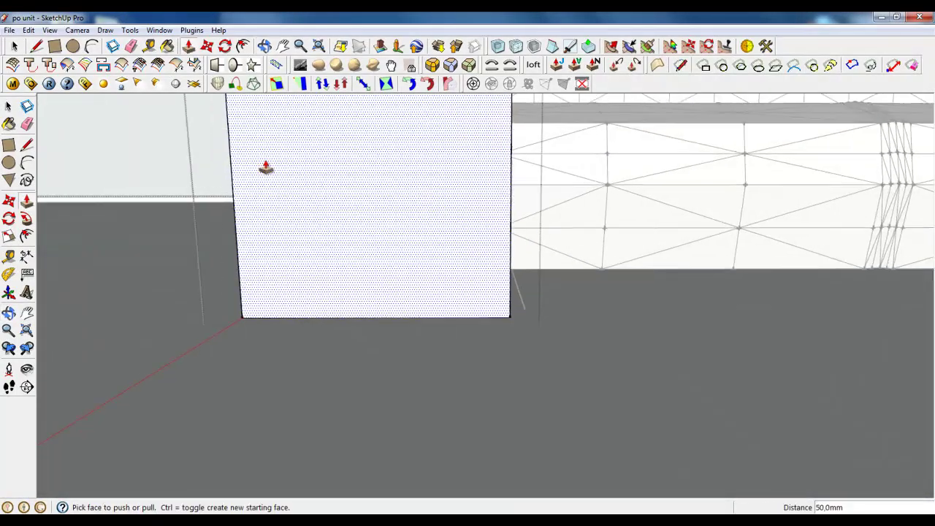
# Offset the outline of the armrest block's front face 40 mm inward.
pyautogui.click(242, 48)
pyautogui.scroll(-1, 512, 369)
pyautogui.click(488, 256)
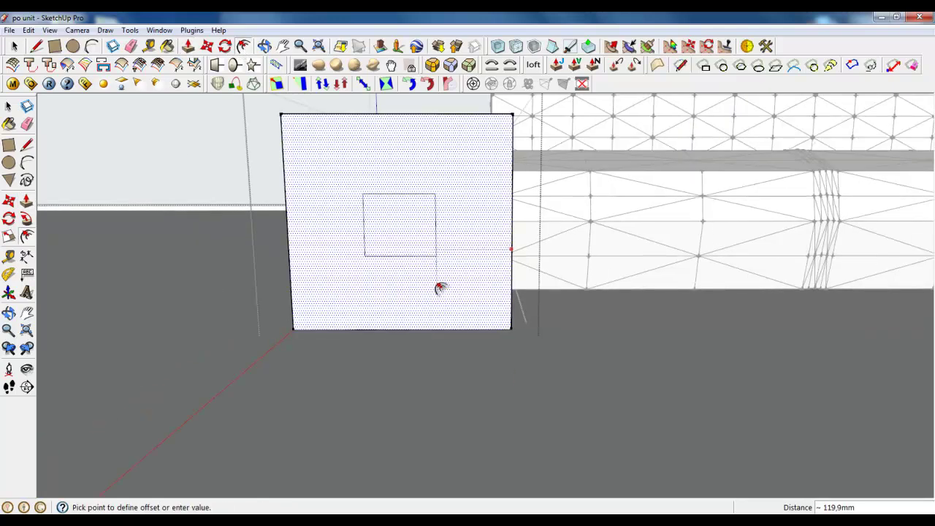
pyautogui.press('Return')
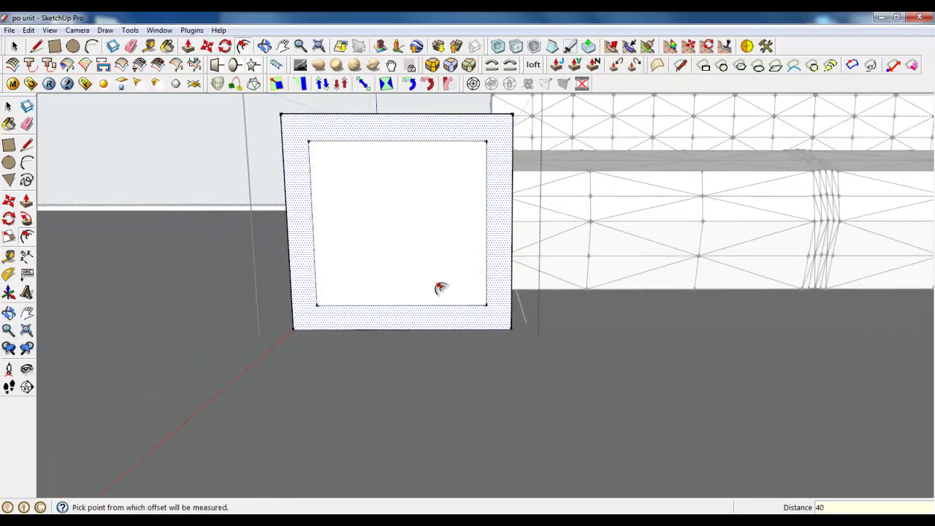
# Move the inner outline's seat-side edge onto the outer seat-side edge of the armrest's front face.
pyautogui.moveTo(441, 288); pyautogui.dragTo(490, 293, button='middle')
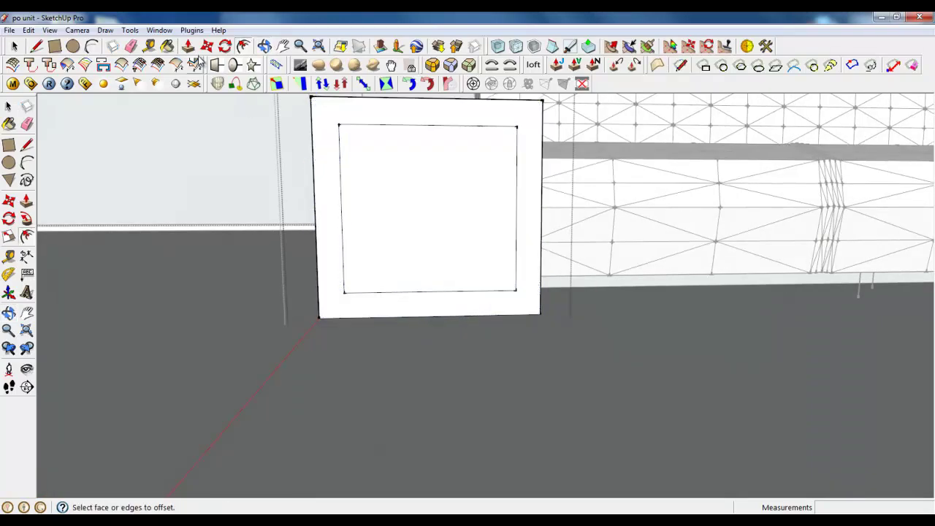
pyautogui.press('m')
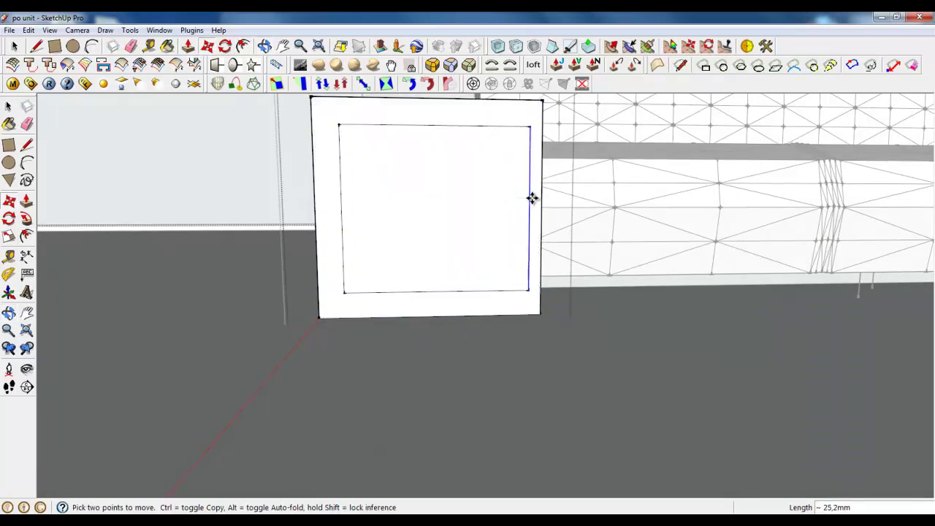
pyautogui.moveTo(438, 183); pyautogui.dragTo(424, 306, button='middle')
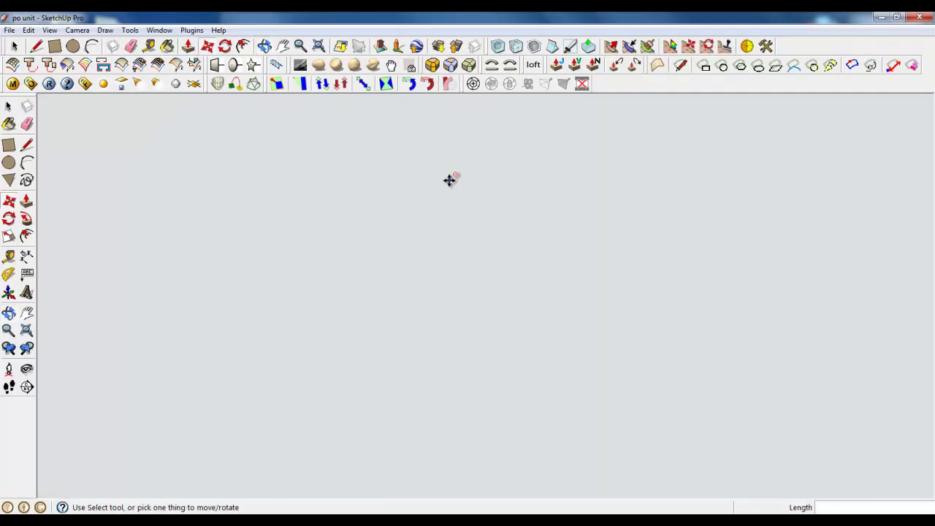
pyautogui.scroll(-3, 459, 205)
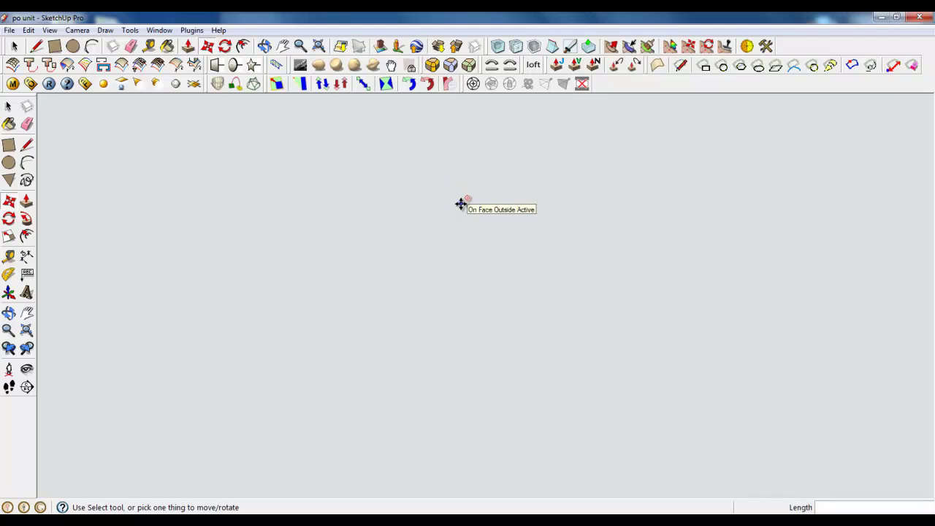
pyautogui.scroll(-4, 461, 204)
pyautogui.moveTo(417, 252); pyautogui.dragTo(311, 290, button='middle')
pyautogui.scroll(-1, 303, 296)
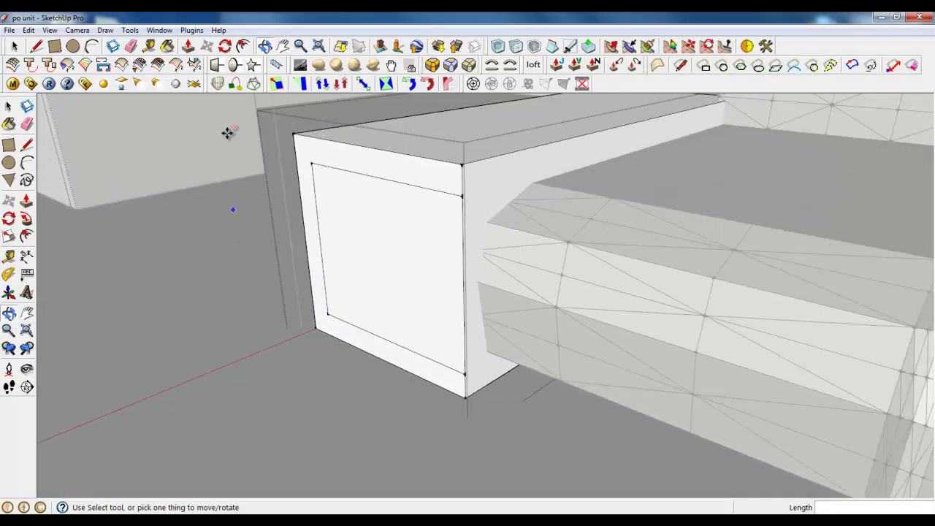
# Push the inner front face back through the armrest block's full depth to leave a C-shaped armrest open toward the seat.
pyautogui.press('p')
pyautogui.moveTo(228, 132); pyautogui.dragTo(182, 390, button='middle')
pyautogui.click(303, 309)
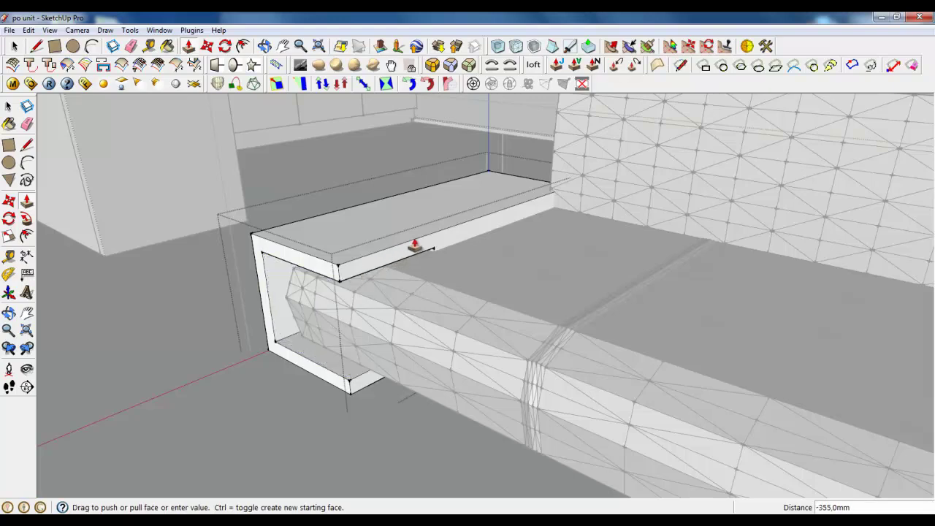
pyautogui.click(489, 183)
pyautogui.moveTo(407, 211); pyautogui.dragTo(449, 211, button='middle')
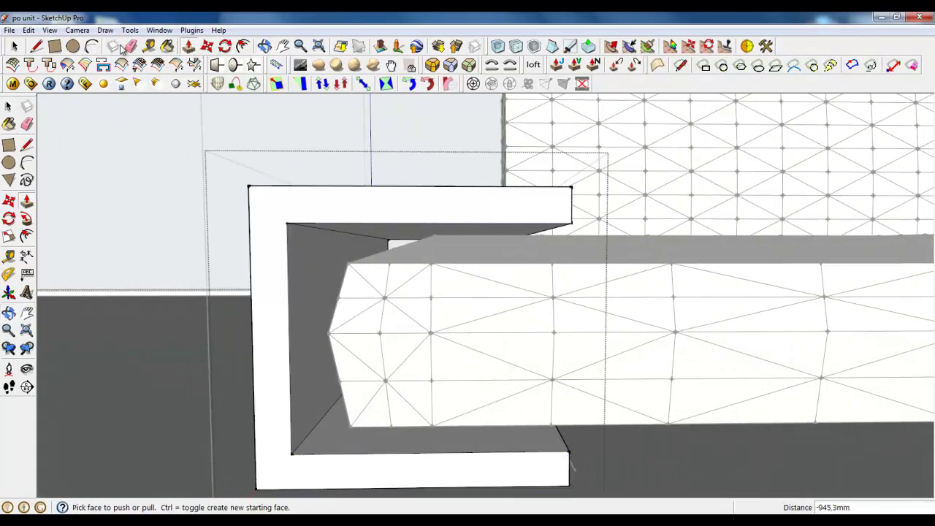
# Draw a small arc across the armrest's upper outer corner and cut that corner away through the full depth.
pyautogui.click(91, 45)
pyautogui.scroll(3, 262, 199)
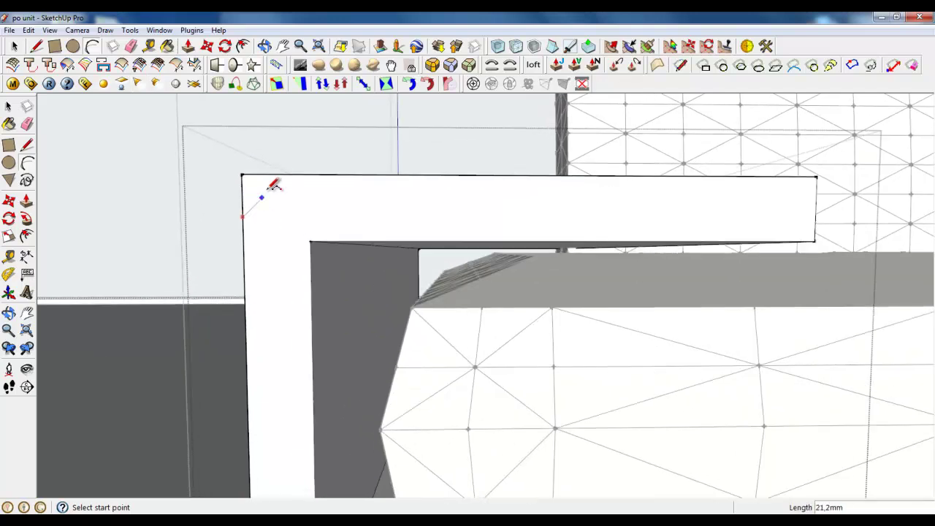
pyautogui.click(286, 173)
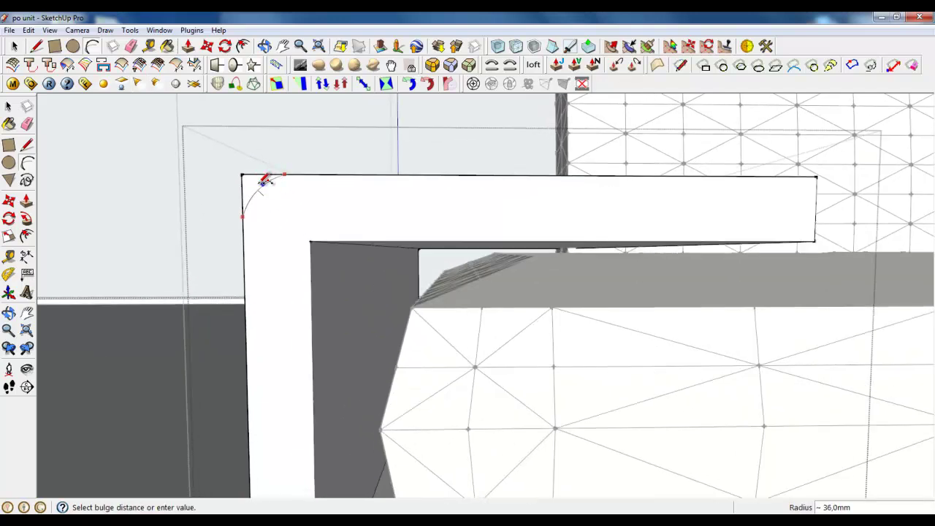
pyautogui.click(263, 180)
pyautogui.moveTo(263, 179); pyautogui.dragTo(201, 104, button='middle')
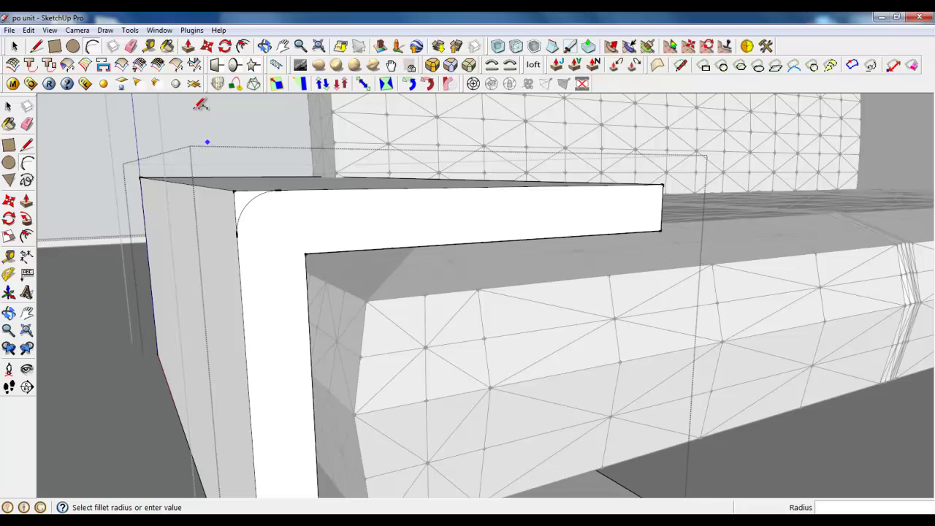
pyautogui.click(188, 45)
pyautogui.click(244, 215)
pyautogui.click(140, 194)
pyautogui.scroll(-1, 318, 212)
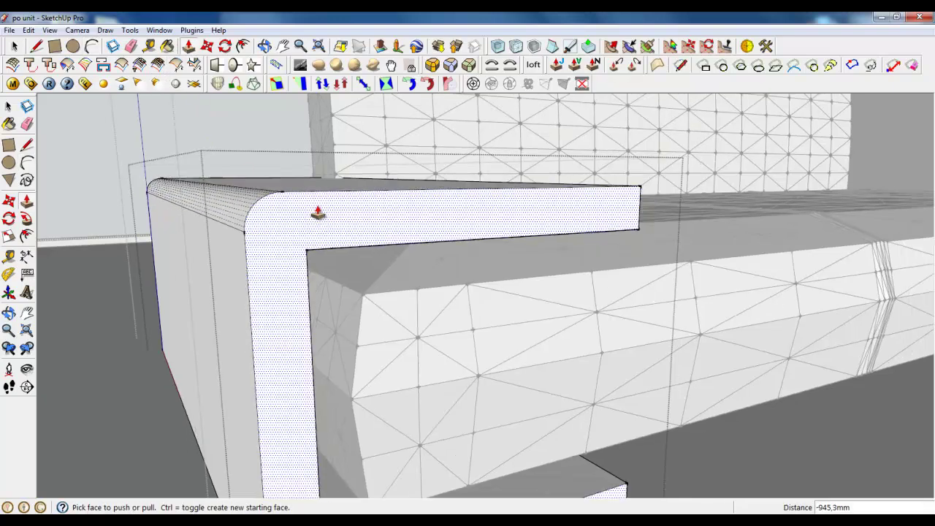
# Draw an arc of about 31 mm radius at the armrest's lower outer corner and cut that corner away through the full depth.
pyautogui.moveTo(318, 212); pyautogui.dragTo(288, 402, button='middle')
pyautogui.press('a')
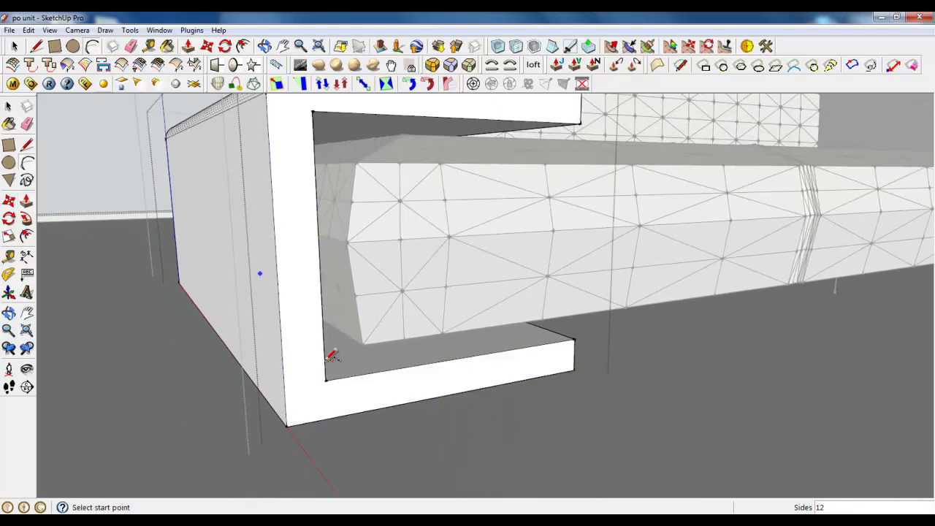
pyautogui.scroll(2, 294, 411)
pyautogui.click(331, 419)
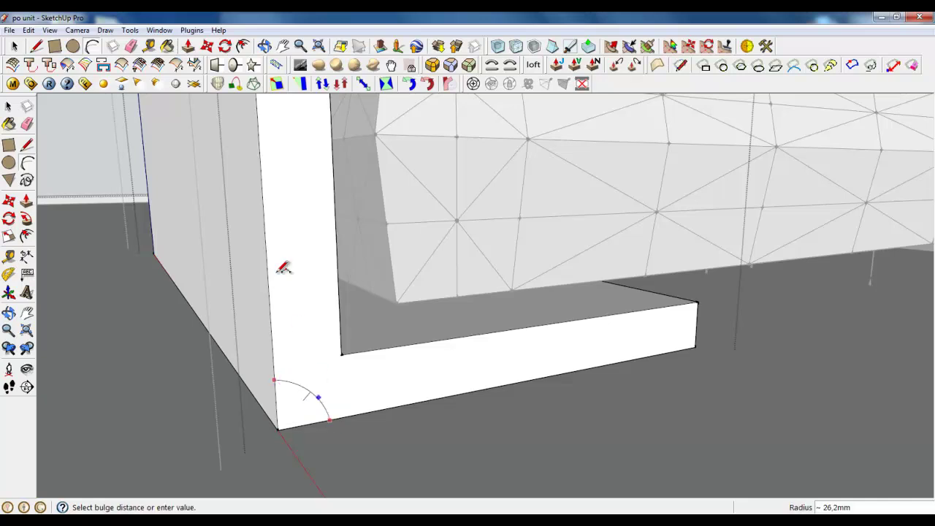
pyautogui.click(291, 413)
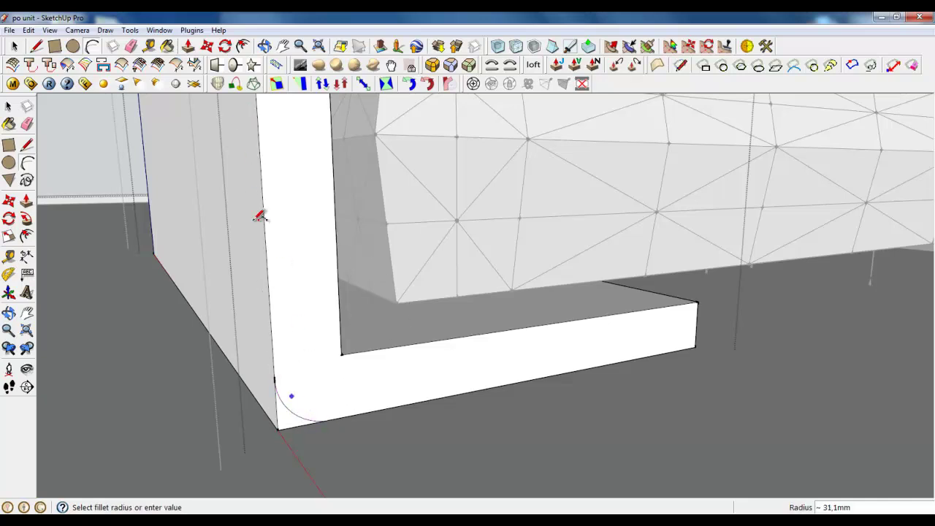
pyautogui.click(188, 46)
pyautogui.moveTo(268, 403); pyautogui.dragTo(166, 268)
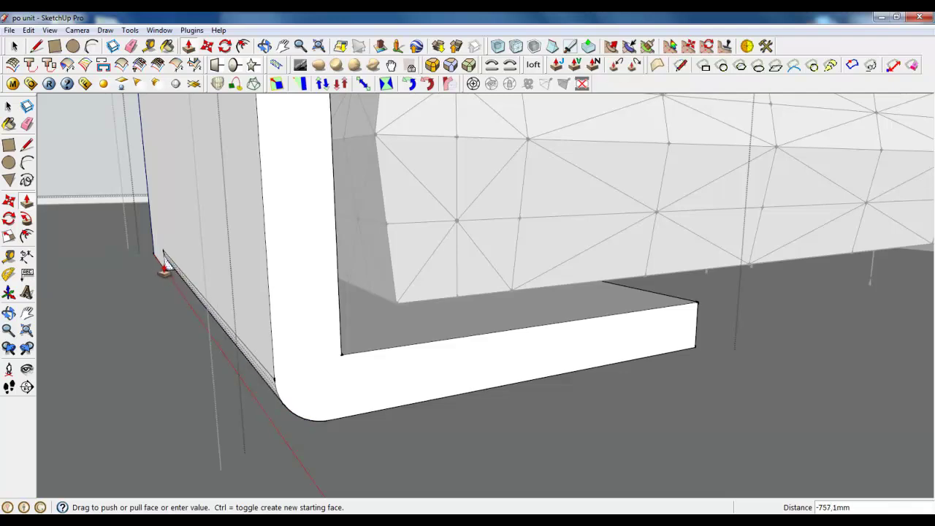
pyautogui.moveTo(271, 386); pyautogui.dragTo(367, 246, button='middle')
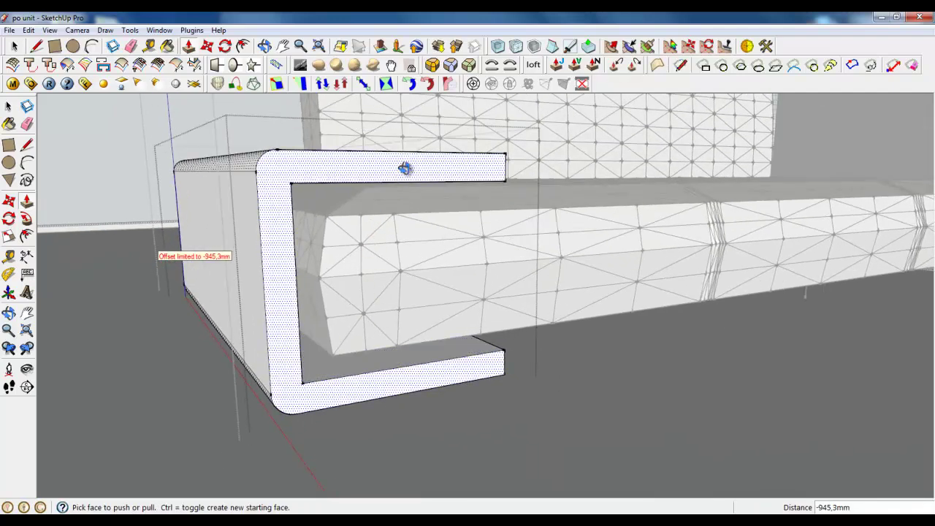
# Draw an arc of about 62.5 mm radius across the front seat-side corner of the armrest's upper panel.
pyautogui.moveTo(409, 165); pyautogui.dragTo(351, 289, button='middle')
pyautogui.click(362, 240)
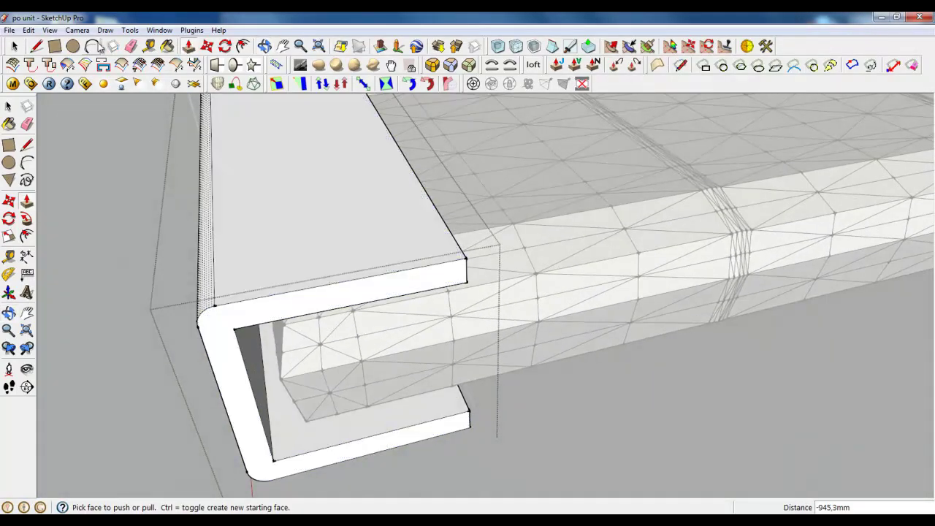
pyautogui.press('a')
pyautogui.scroll(3, 475, 292)
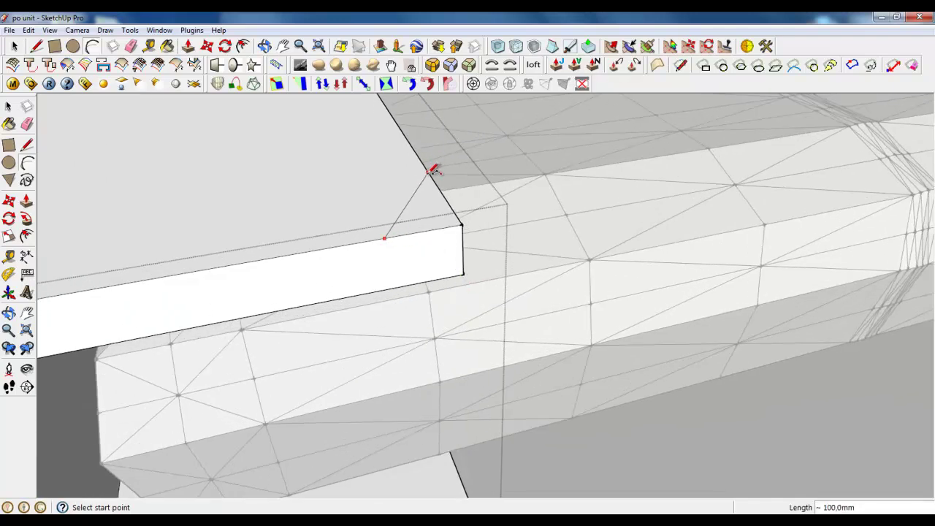
pyautogui.click(440, 189)
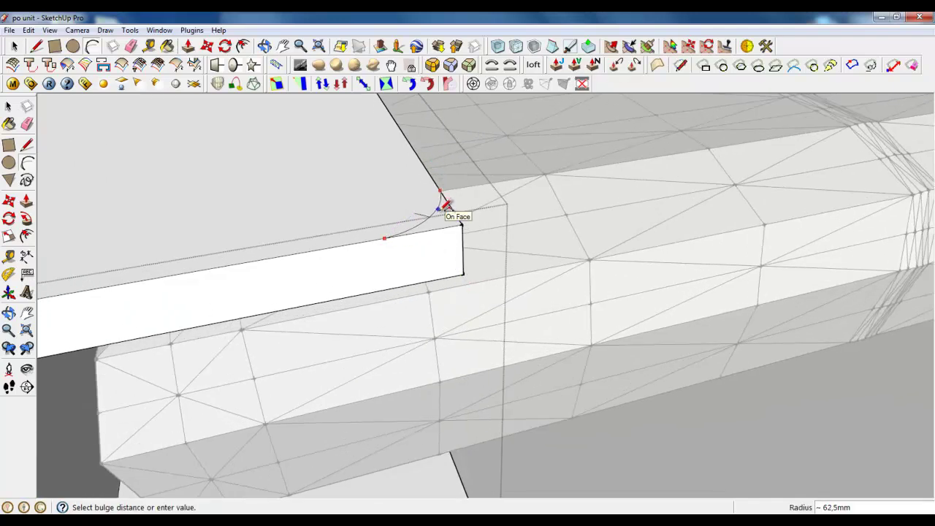
pyautogui.click(15, 46)
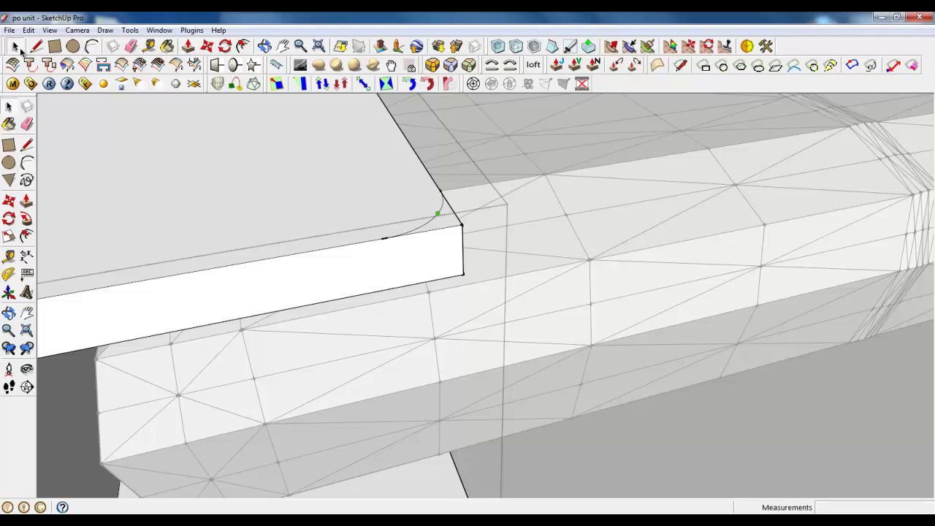
# Copy the corner arc area 297.2 mm straight down onto the matching corner of the armrest's lower panel.
pyautogui.click(207, 47)
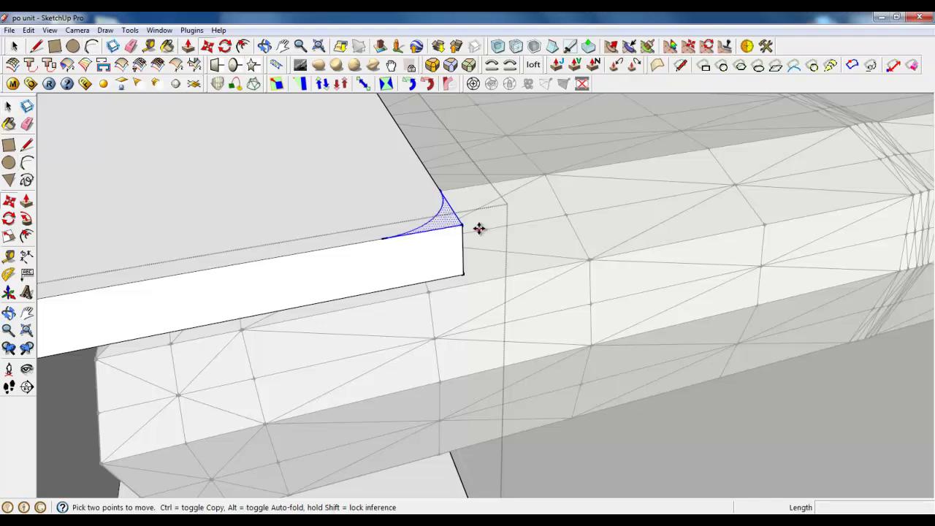
pyautogui.click(462, 225)
pyautogui.press('ctrl')
pyautogui.scroll(-3, 488, 172)
pyautogui.click(476, 368)
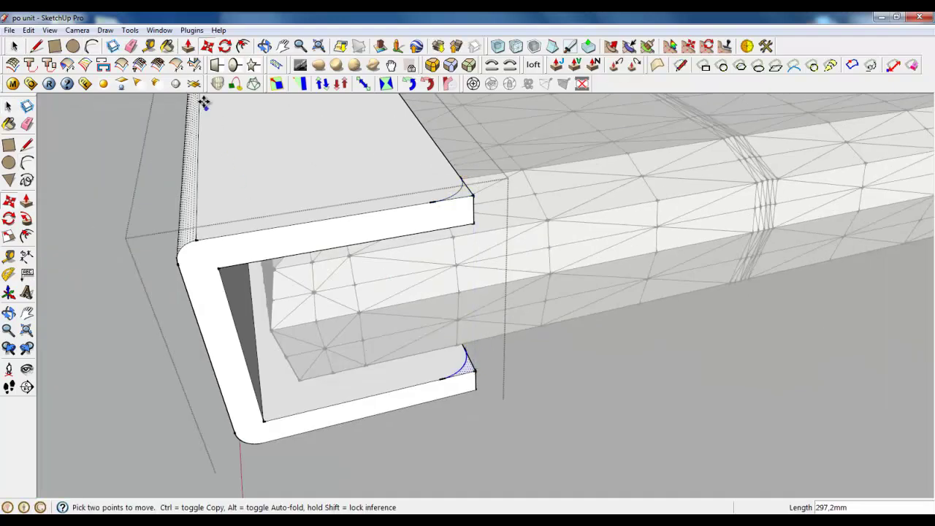
# Push both arc-bounded corner pieces through the 40 mm panel thickness to round the armrest's front corners.
pyautogui.click(188, 46)
pyautogui.moveTo(467, 198); pyautogui.dragTo(477, 281)
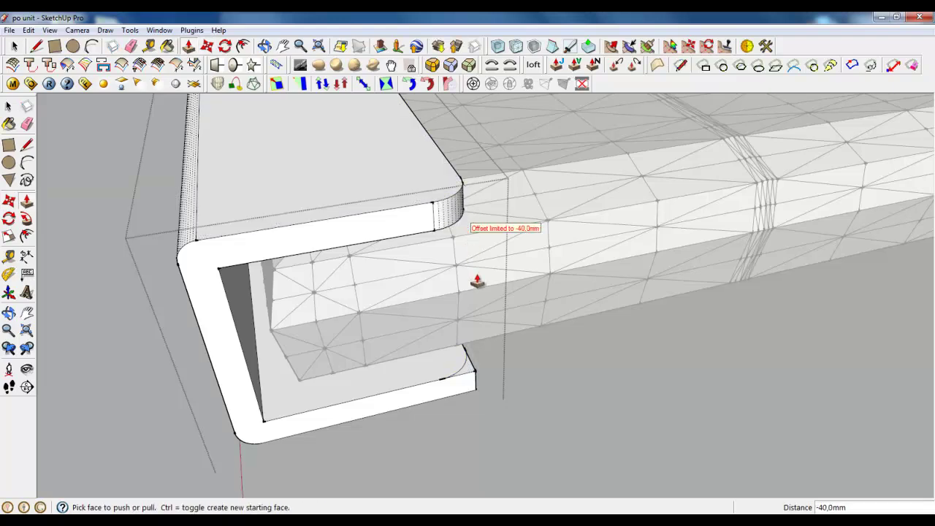
pyautogui.doubleClick(471, 380)
pyautogui.moveTo(468, 388); pyautogui.dragTo(467, 443, button='middle')
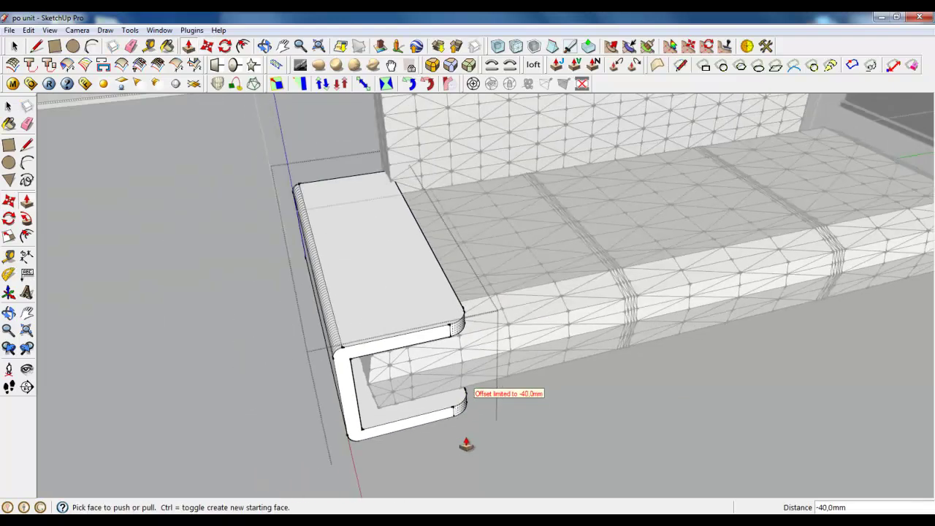
# Close the armrest for editing and adjust its position beside the seat with the Move tool.
pyautogui.click(14, 47)
pyautogui.scroll(1, 423, 301)
pyautogui.moveTo(424, 301); pyautogui.dragTo(344, 209, button='middle')
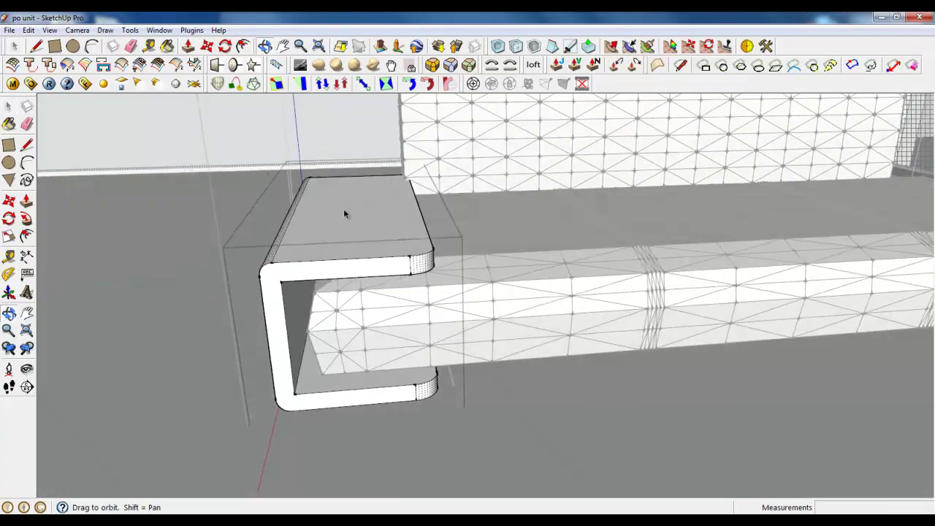
pyautogui.click(186, 277)
pyautogui.click(378, 207)
pyautogui.press('m')
pyautogui.scroll(2, 369, 215)
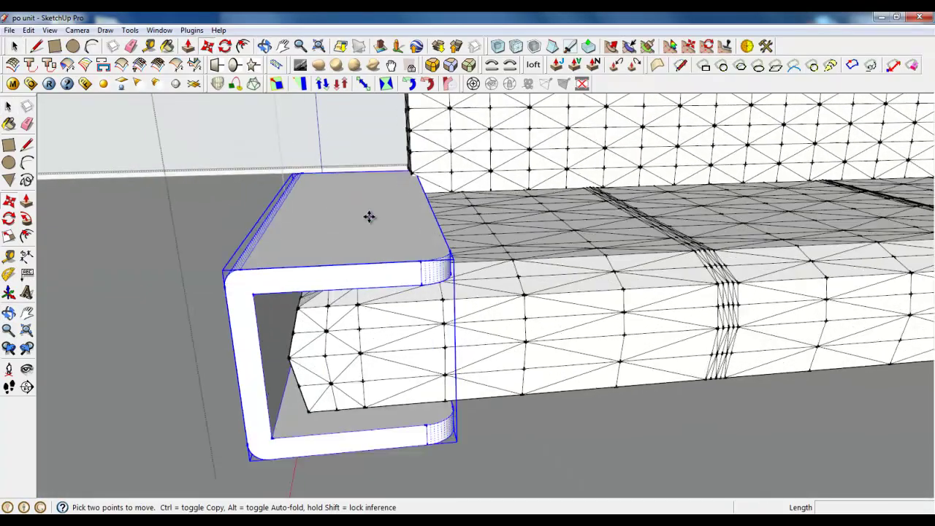
pyautogui.click(407, 204)
pyautogui.scroll(-3, 411, 211)
pyautogui.moveTo(411, 211); pyautogui.dragTo(415, 269, button='middle')
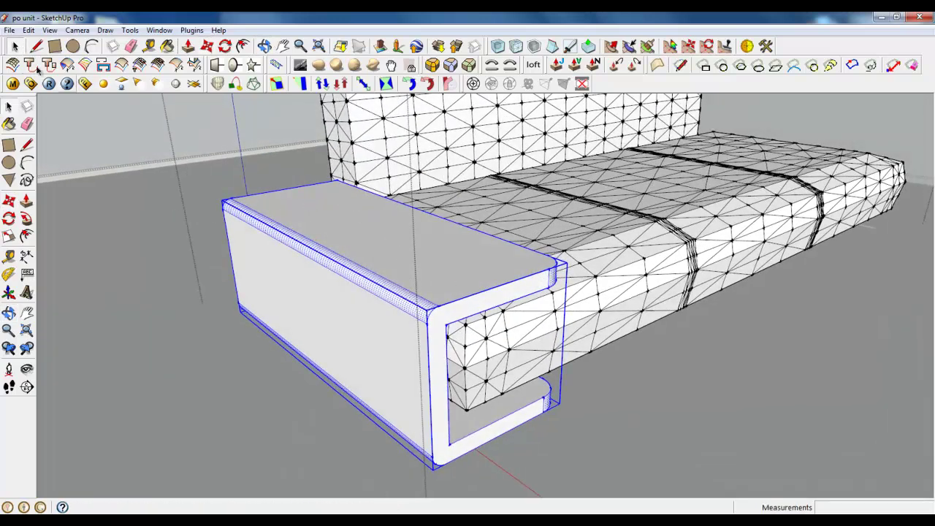
pyautogui.doubleClick(448, 331)
pyautogui.scroll(2, 495, 282)
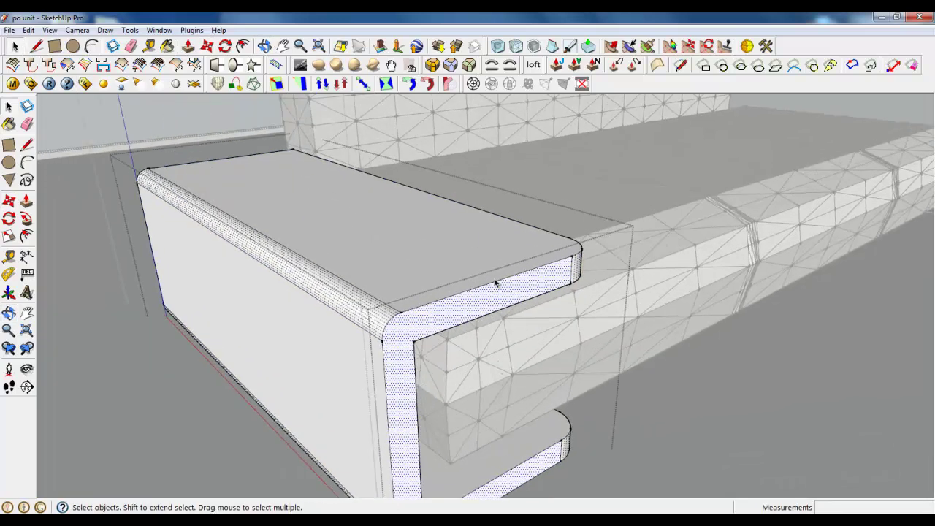
pyautogui.scroll(-4, 470, 130)
pyautogui.rightClick(267, 408)
pyautogui.click(316, 400)
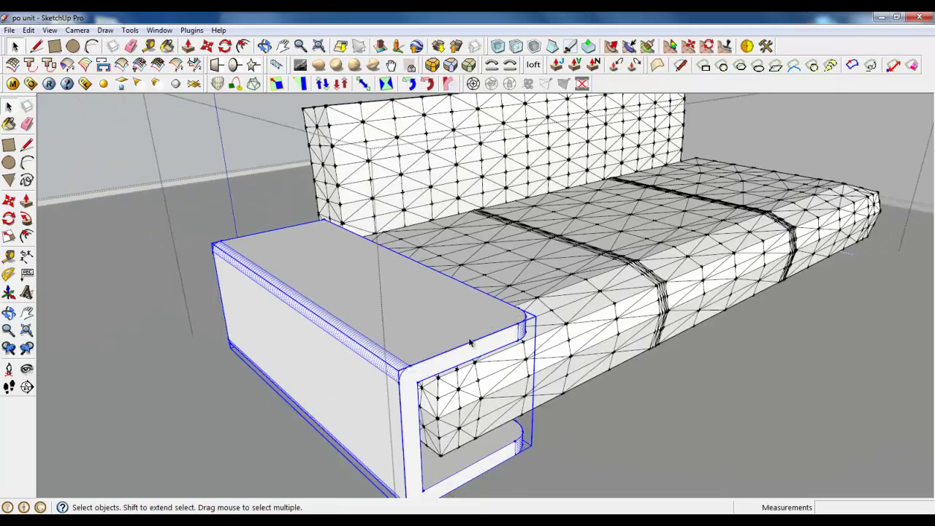
# Copy the armrest about 2336 mm along the sofa's length to the opposite end of the seat.
pyautogui.moveTo(316, 399); pyautogui.dragTo(468, 406, button='middle')
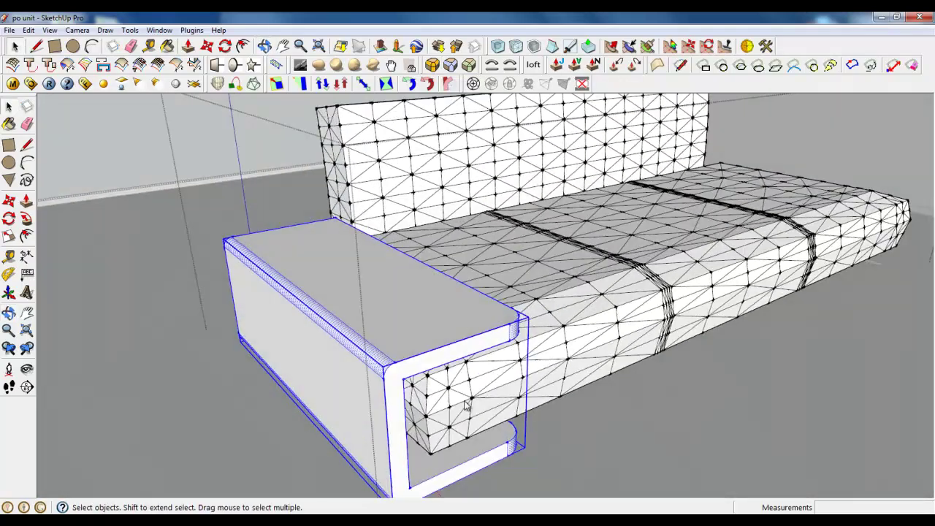
pyautogui.click(205, 45)
pyautogui.press('ctrl')
pyautogui.click(203, 266)
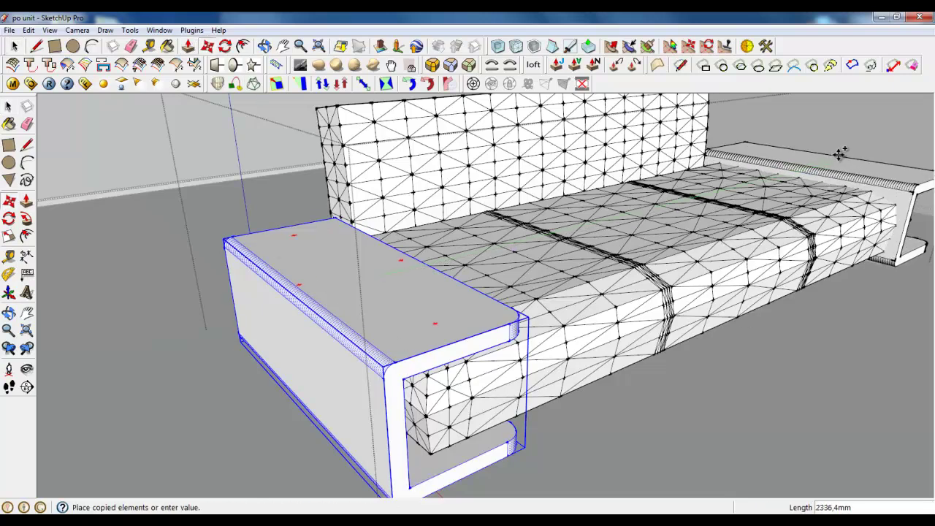
pyautogui.click(847, 153)
pyautogui.scroll(8, 747, 267)
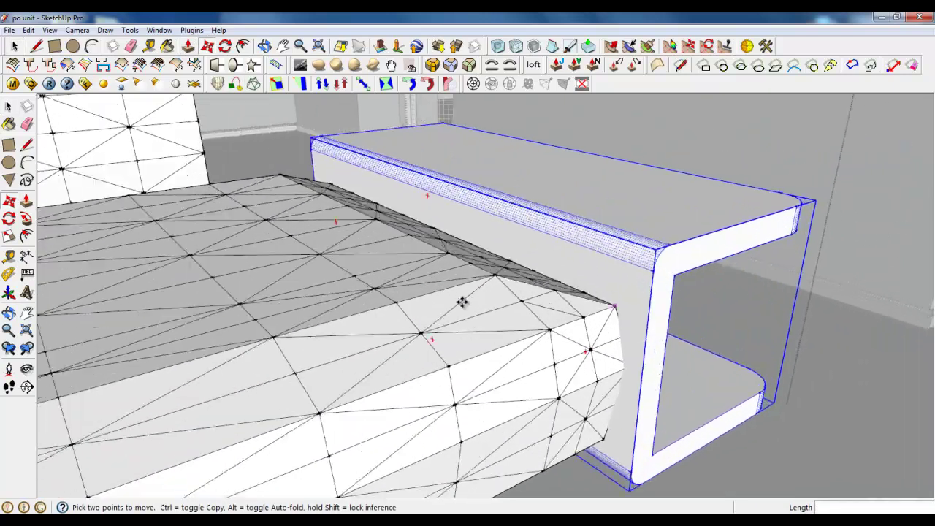
# Mirror the copied armrest across the sofa's length with the Scale tool so its opening faces the seat.
pyautogui.click(9, 235)
pyautogui.moveTo(607, 272); pyautogui.dragTo(452, 227, button='middle')
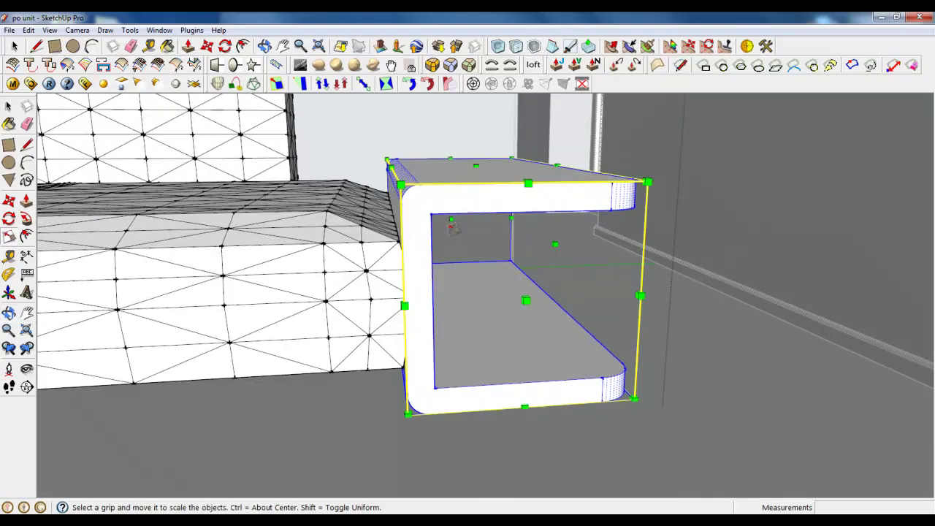
pyautogui.moveTo(555, 245); pyautogui.dragTo(822, 509)
pyautogui.moveTo(497, 439); pyautogui.dragTo(247, 338)
pyautogui.moveTo(246, 338); pyautogui.dragTo(357, 346, button='middle')
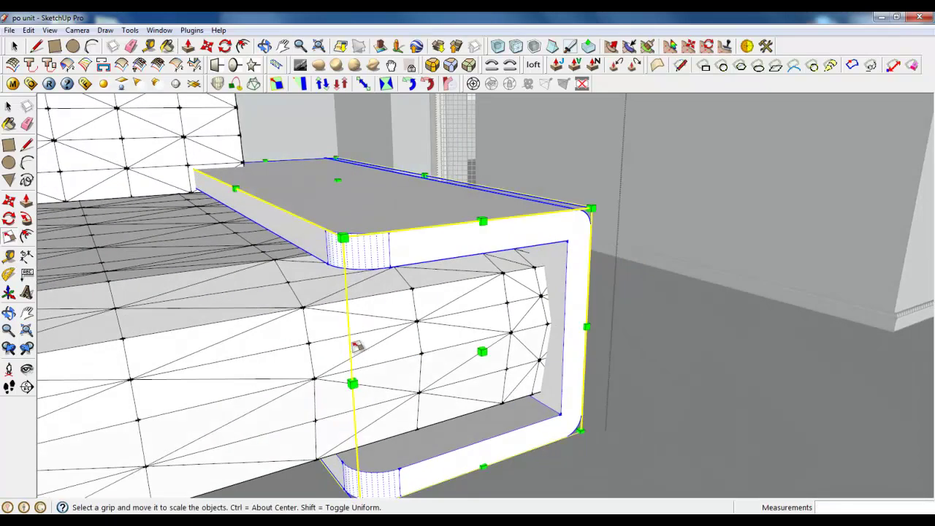
# Move the mirrored armrest outward along the sofa's length to fit it around the seat's far end.
pyautogui.click(205, 46)
pyautogui.moveTo(337, 167); pyautogui.dragTo(393, 171)
pyautogui.moveTo(392, 171); pyautogui.dragTo(416, 325, button='middle')
pyautogui.scroll(3, 313, 339)
pyautogui.scroll(-2, 486, 334)
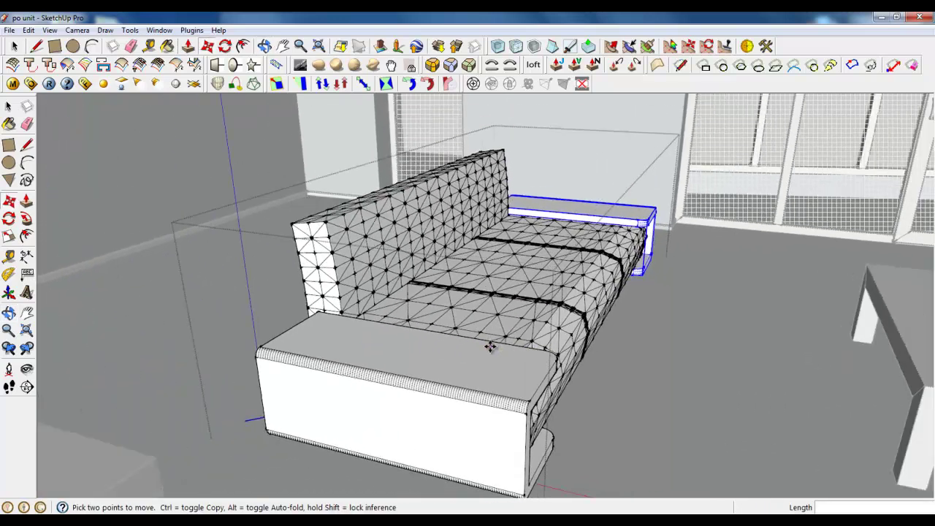
# Select the seat mesh between the two armrests.
pyautogui.moveTo(490, 347); pyautogui.dragTo(409, 336, button='middle')
pyautogui.press('space')
pyautogui.click(404, 251)
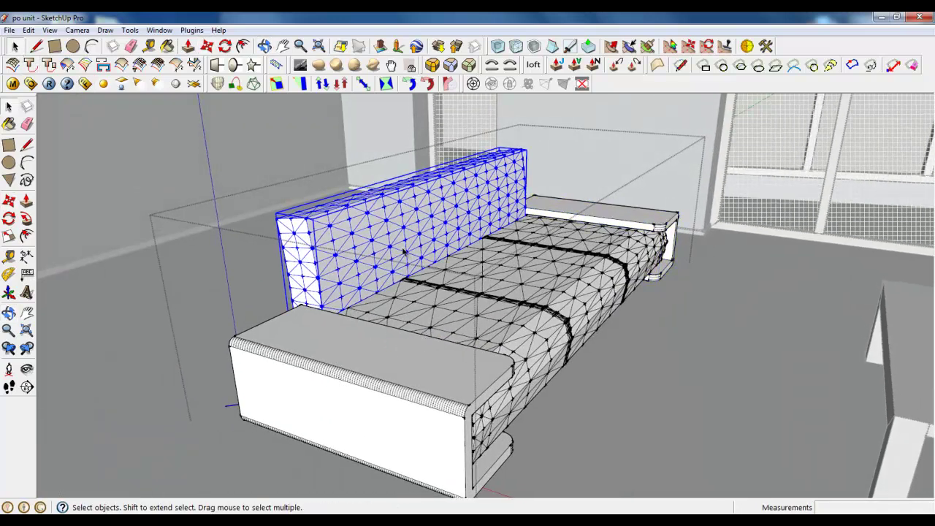
pyautogui.click(458, 311)
pyautogui.click(436, 252)
pyautogui.click(459, 315)
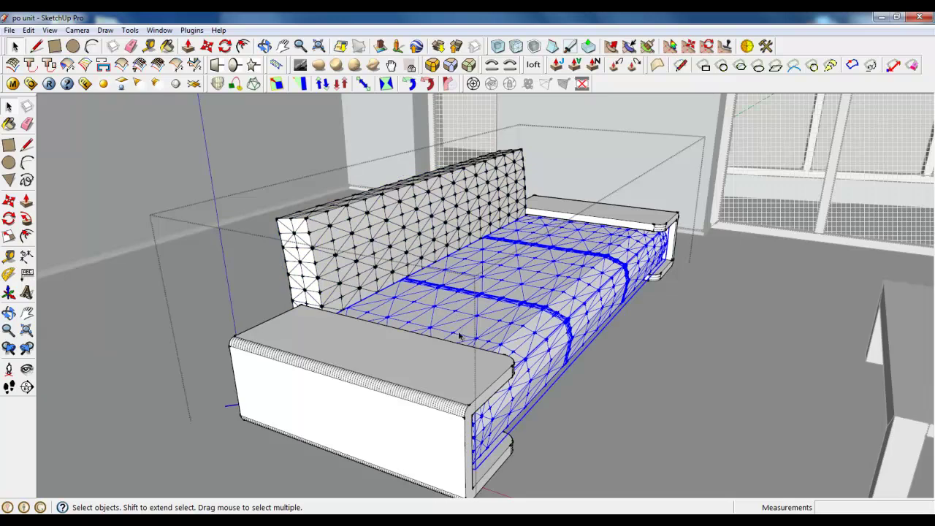
pyautogui.moveTo(459, 330); pyautogui.dragTo(543, 365, button='middle')
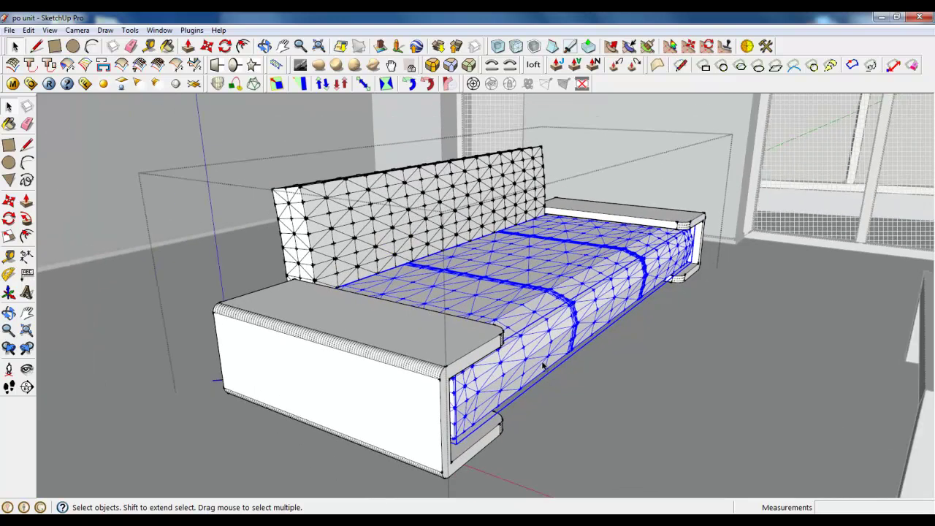